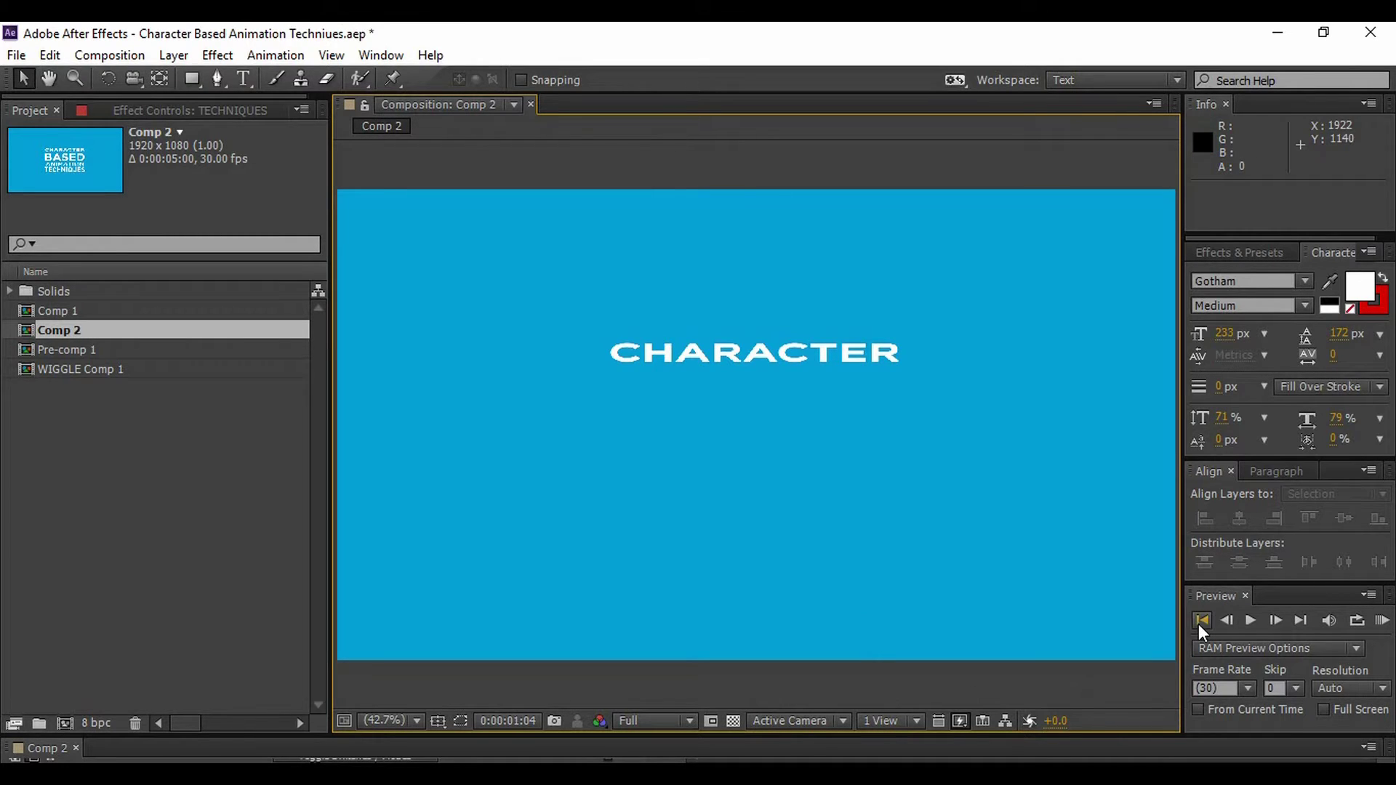
# Step: Preview the Comp 2 text animation from its first frame and reveal its layers in the timeline
pyautogui.click(1201, 622)
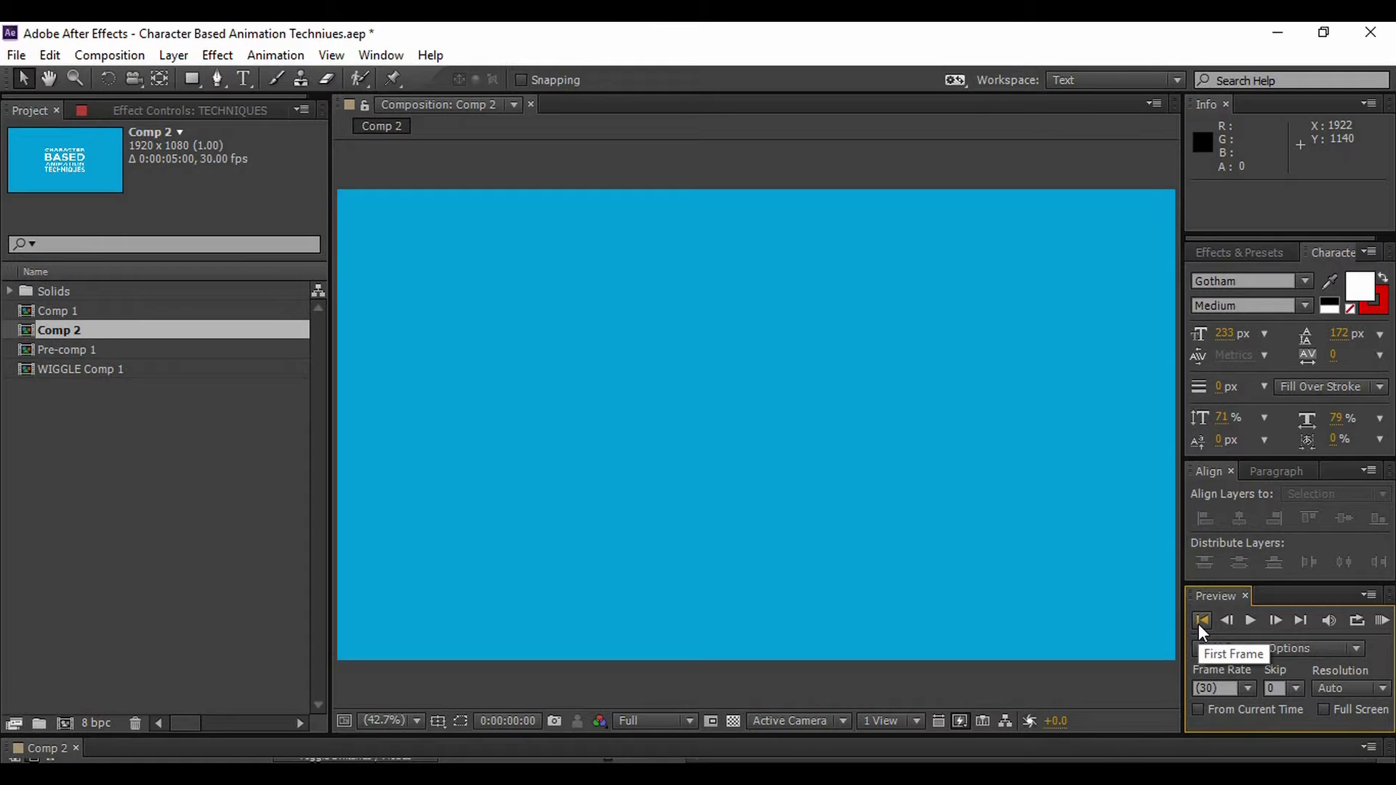
pyautogui.click(1249, 621)
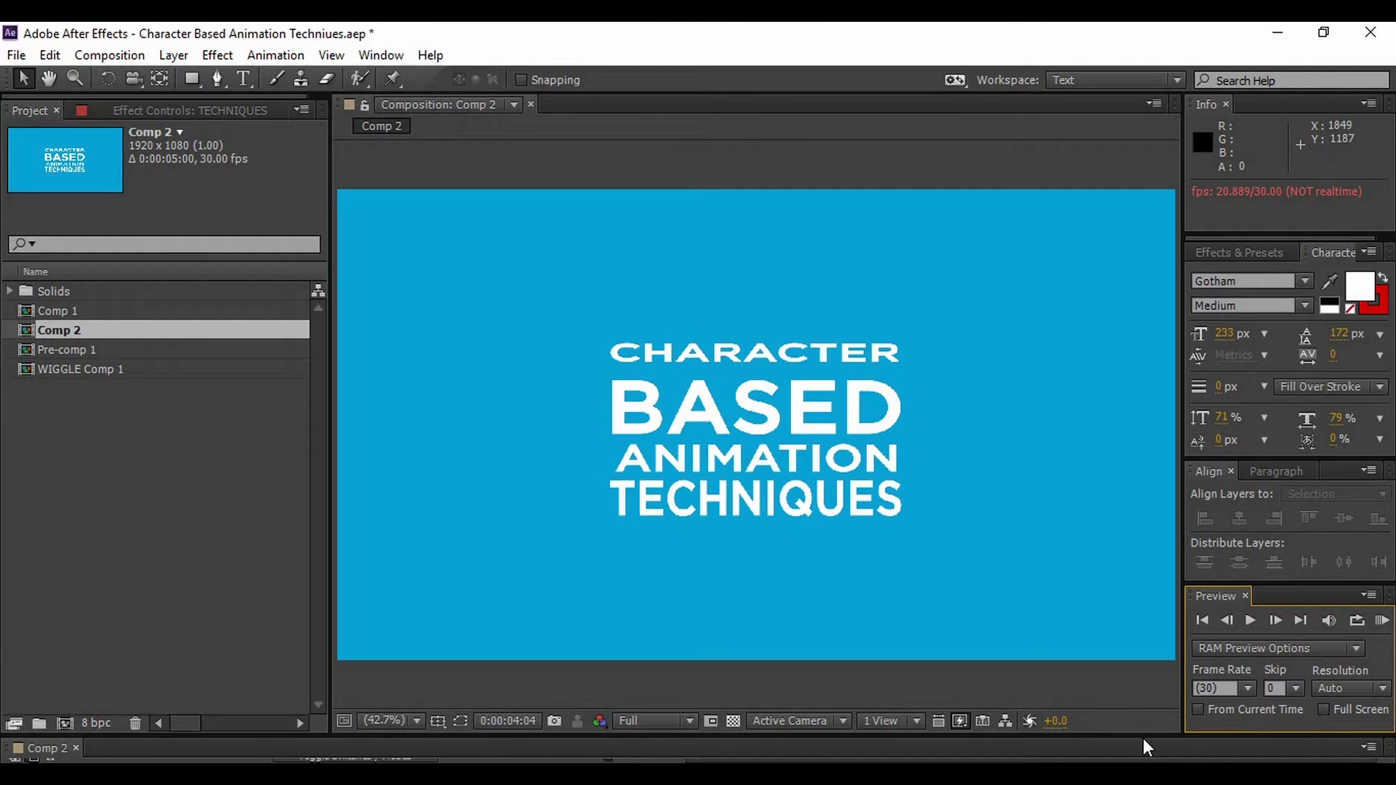
pyautogui.moveTo(1143, 739); pyautogui.dragTo(1143, 547)
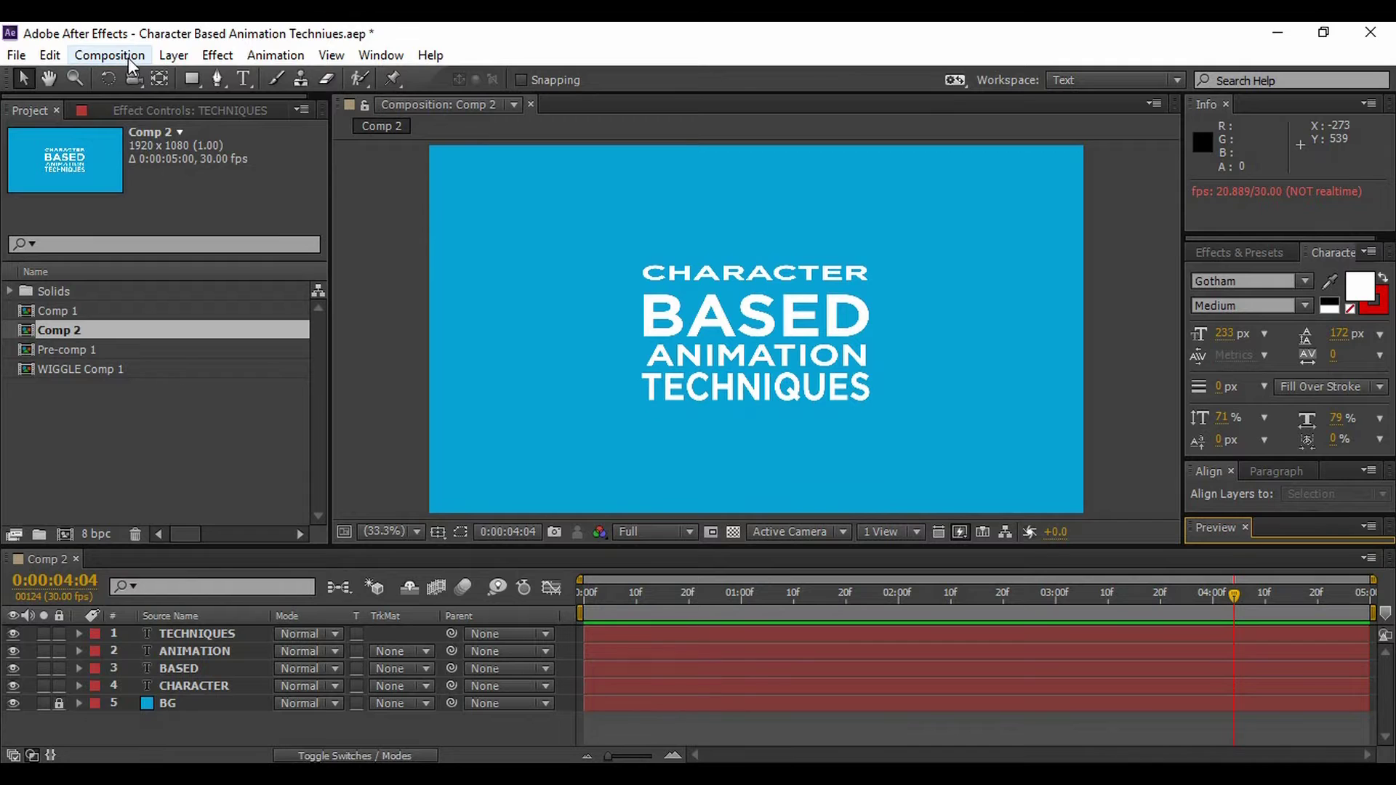
# Step: Create a new 1920 x 1080, 30 fps, five-second composition named Character Based Animation
pyautogui.click(128, 59)
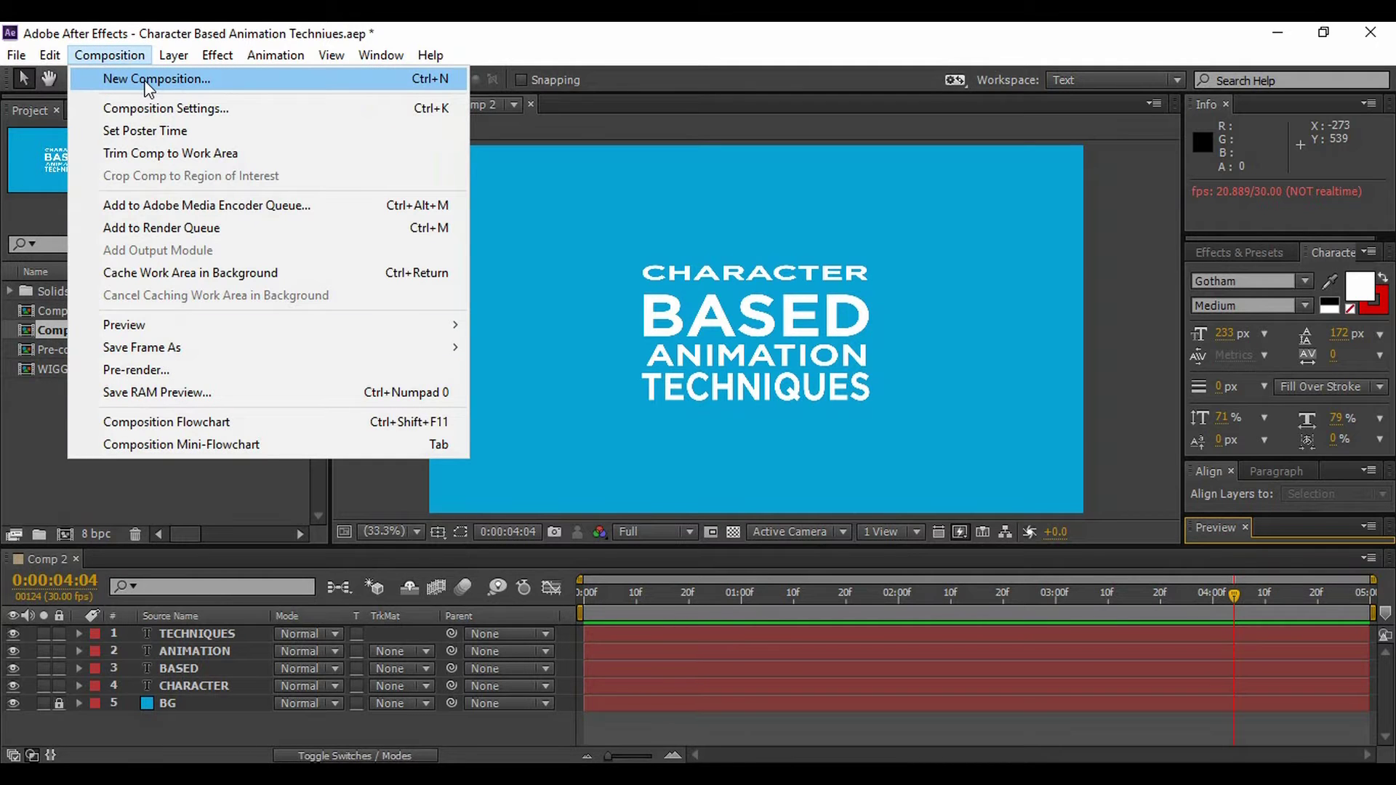
pyautogui.click(149, 81)
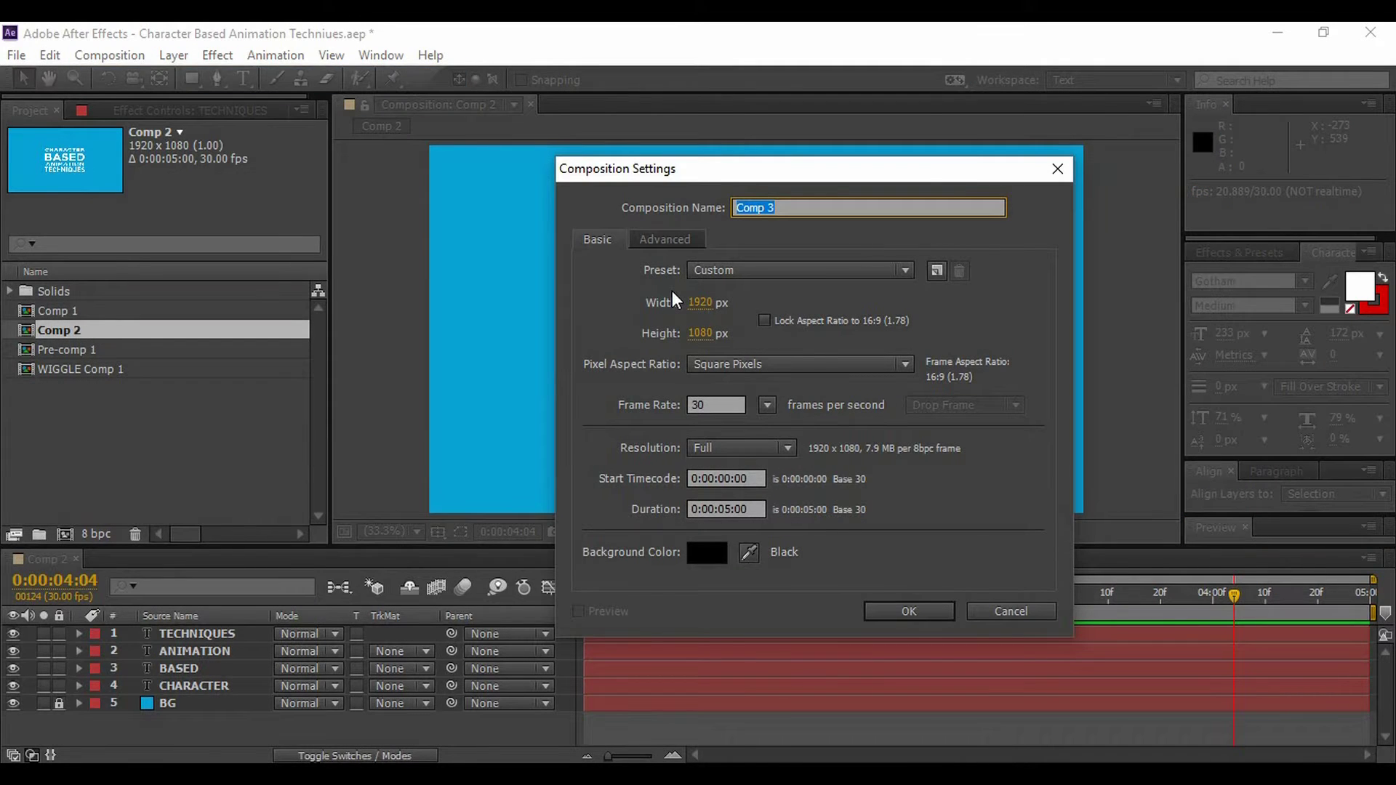
pyautogui.write('Character Based Animation')
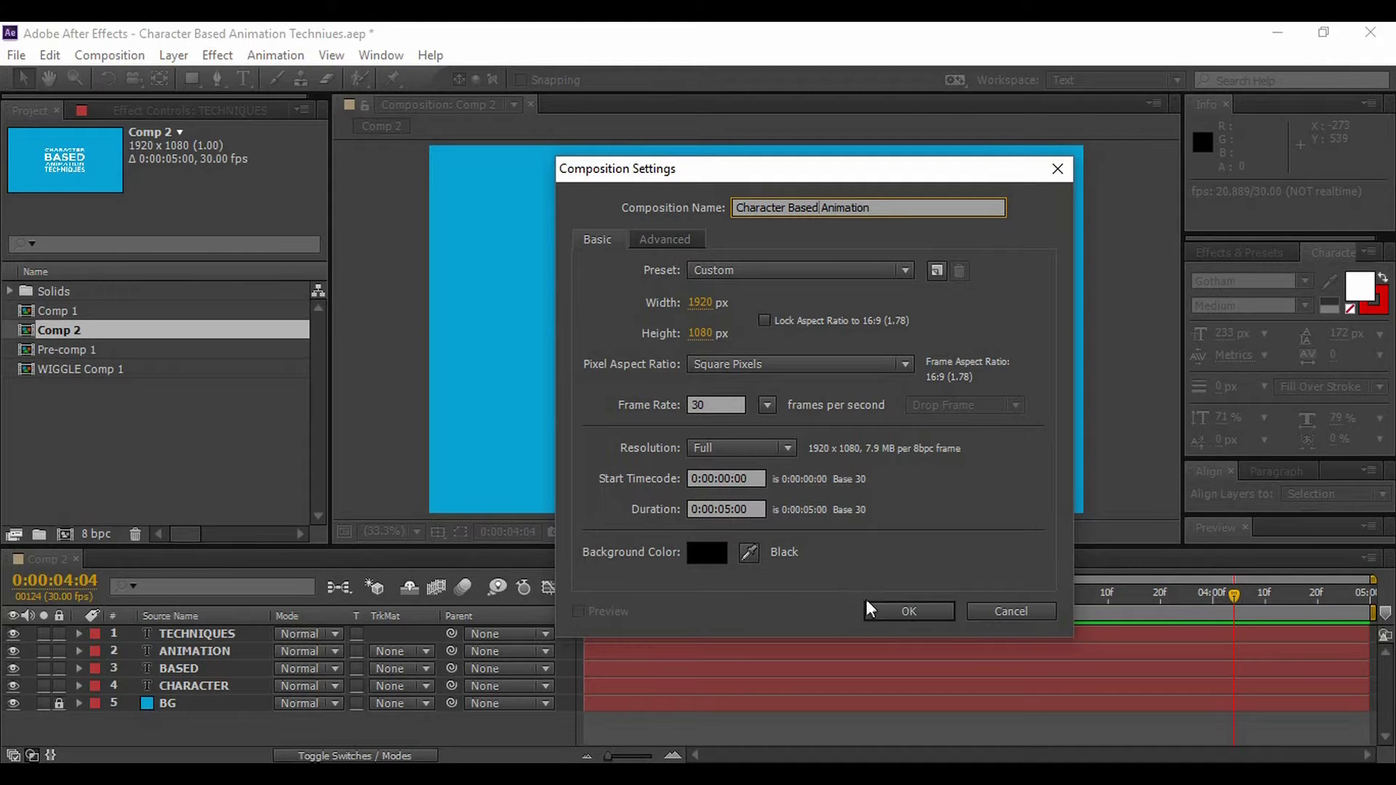
pyautogui.click(885, 613)
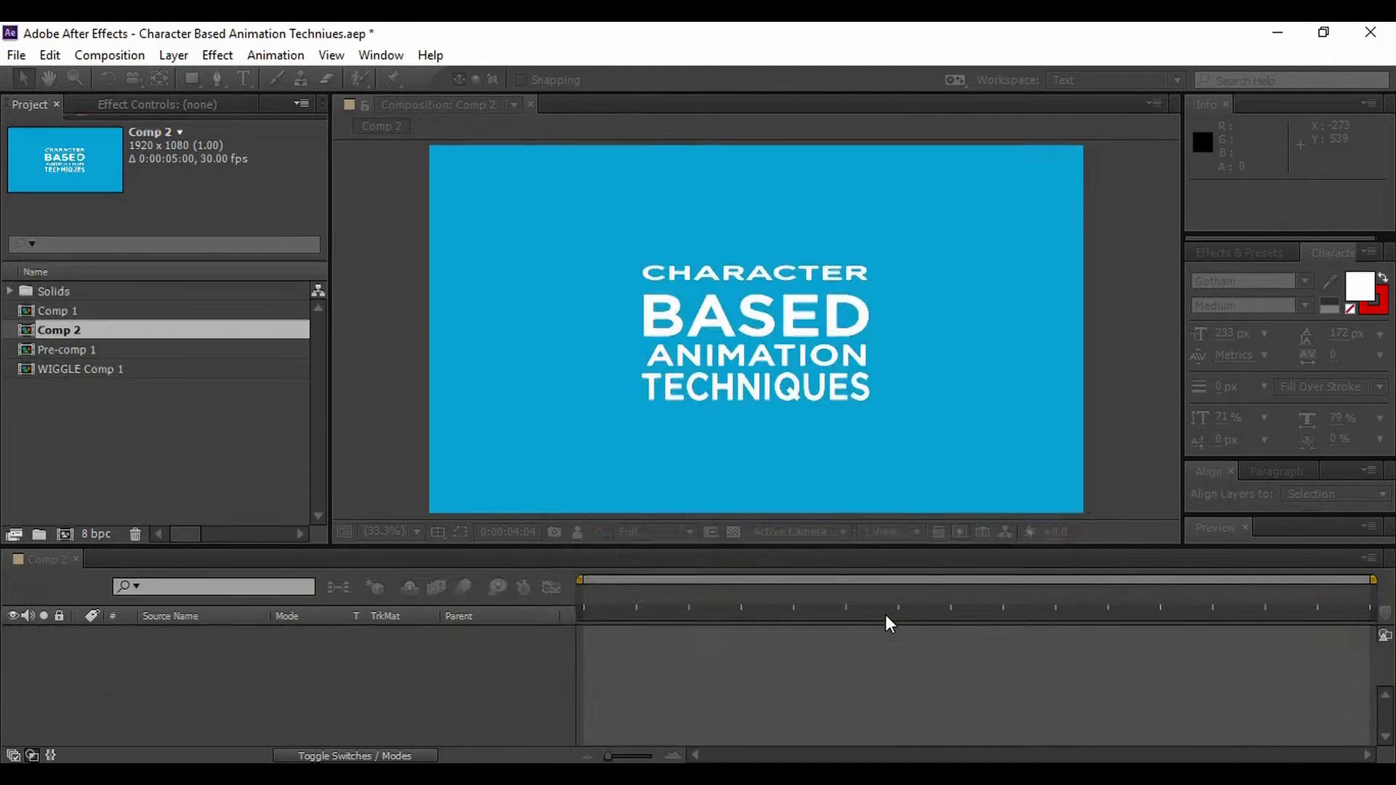
# Step: Add a comp-sized blue solid layer named BG to the new composition and lock it
pyautogui.rightClick(394, 698)
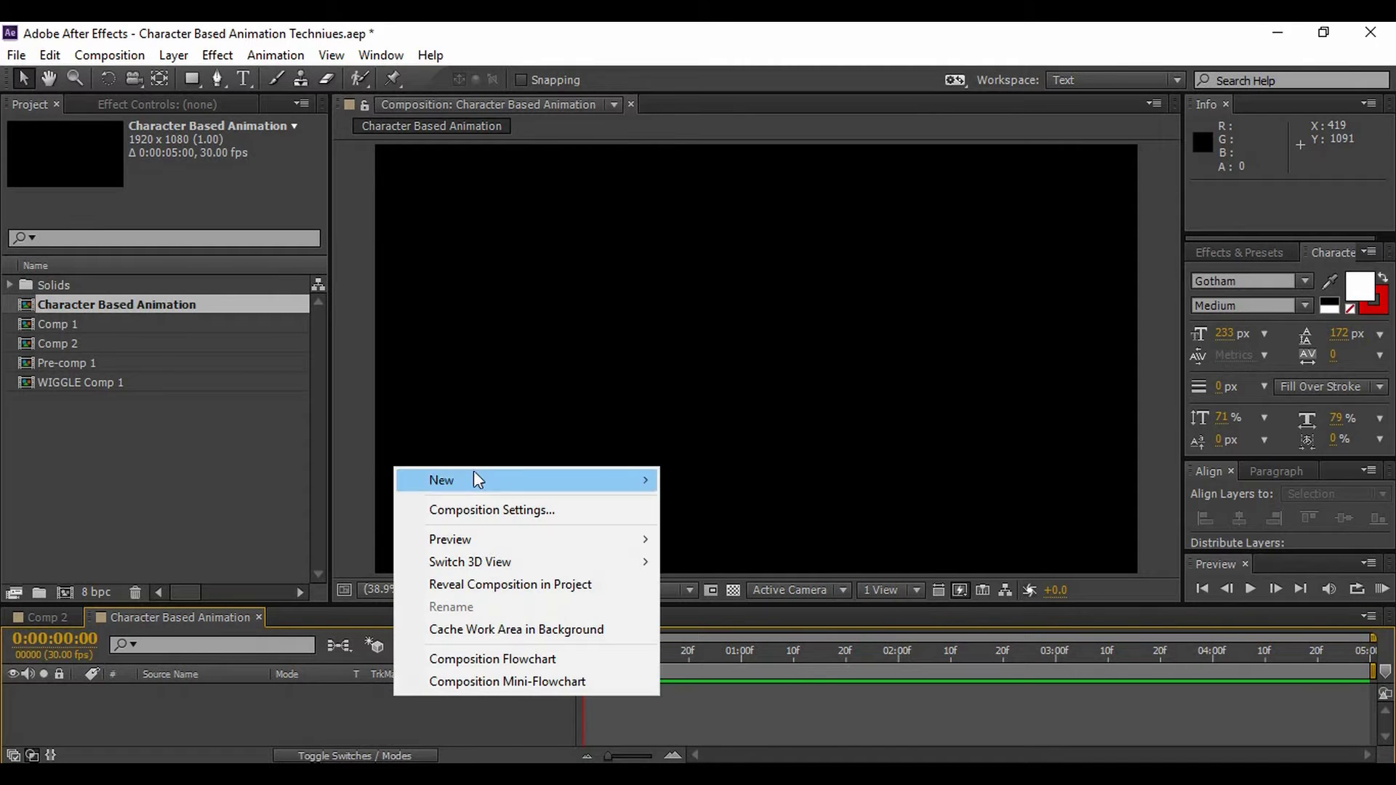
pyautogui.moveTo(474, 474)
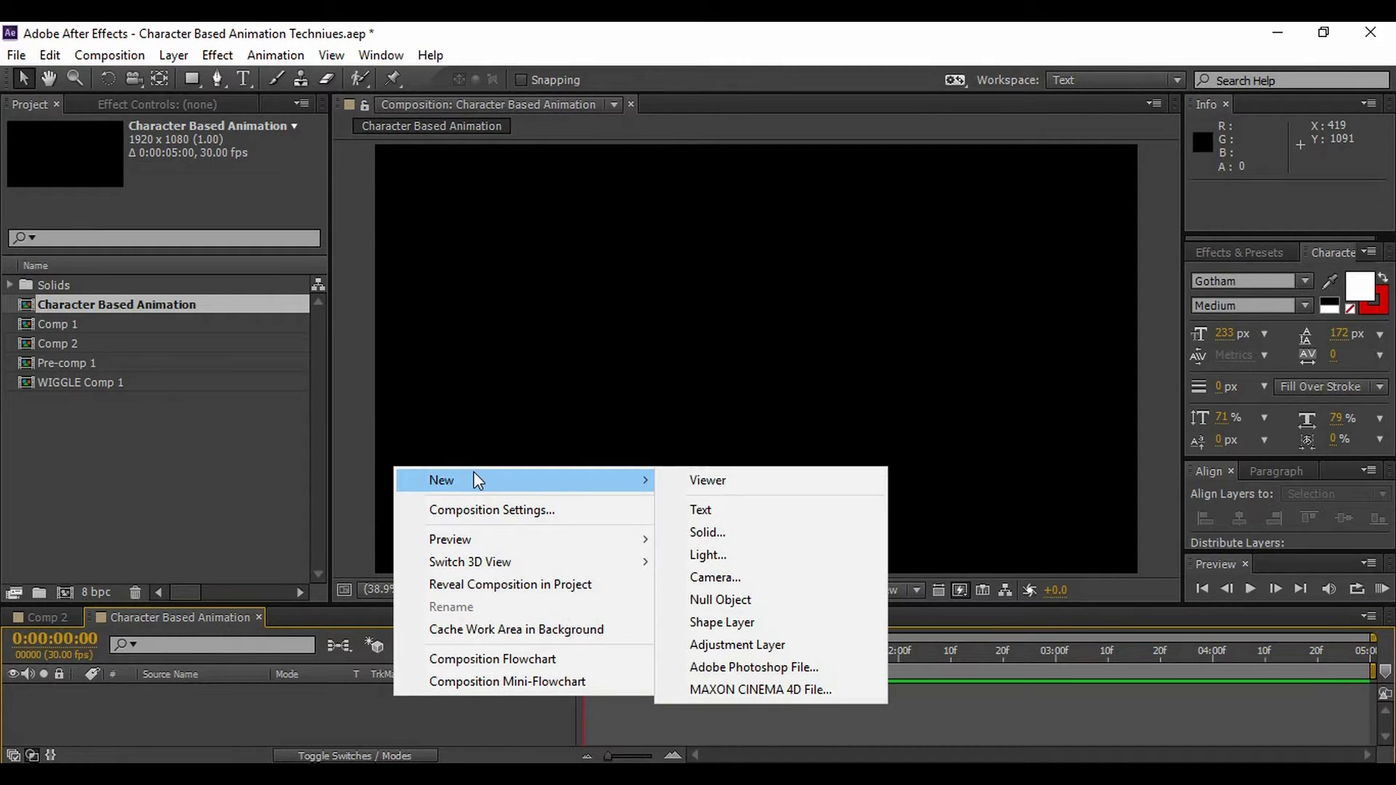
pyautogui.click(743, 534)
pyautogui.write('BG')
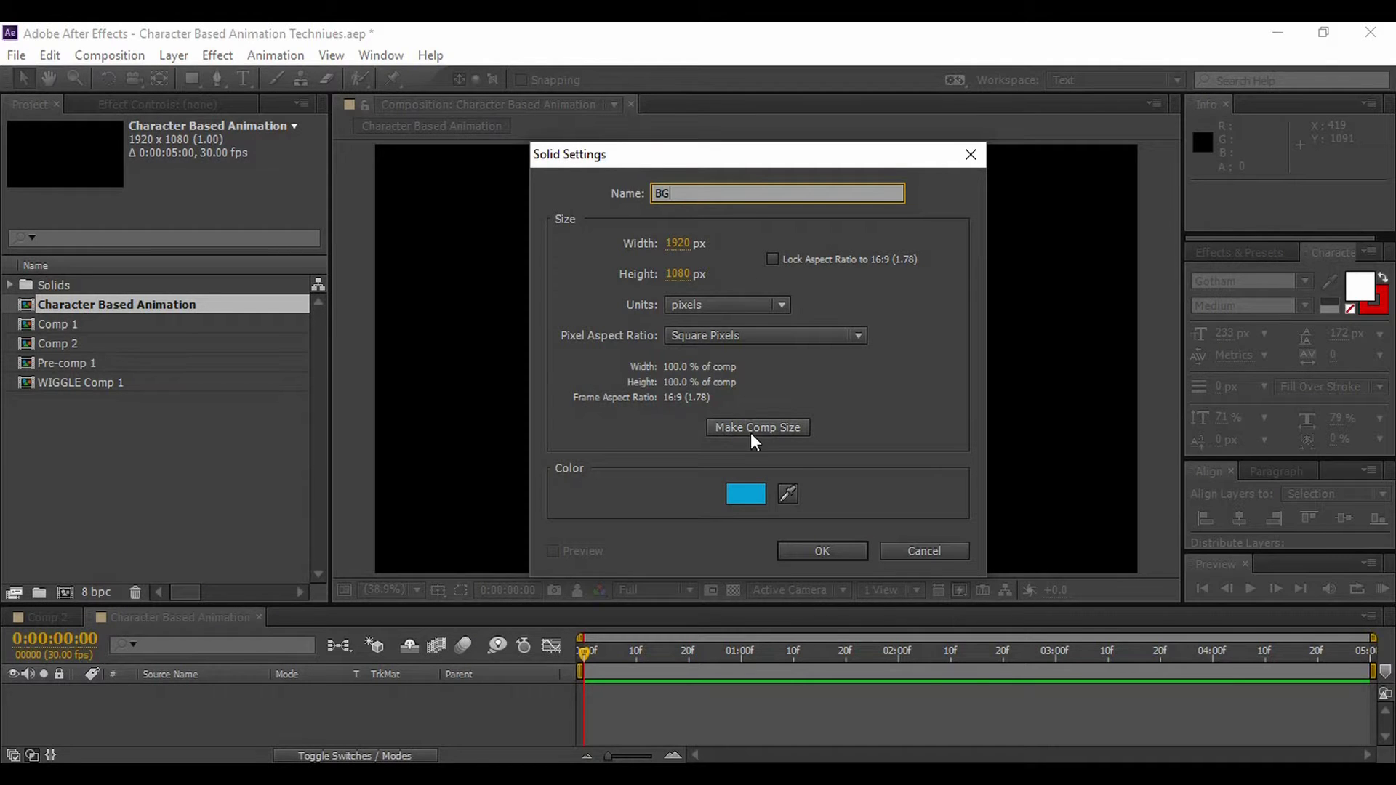
pyautogui.click(756, 490)
pyautogui.press('Return')
pyautogui.press('Return')
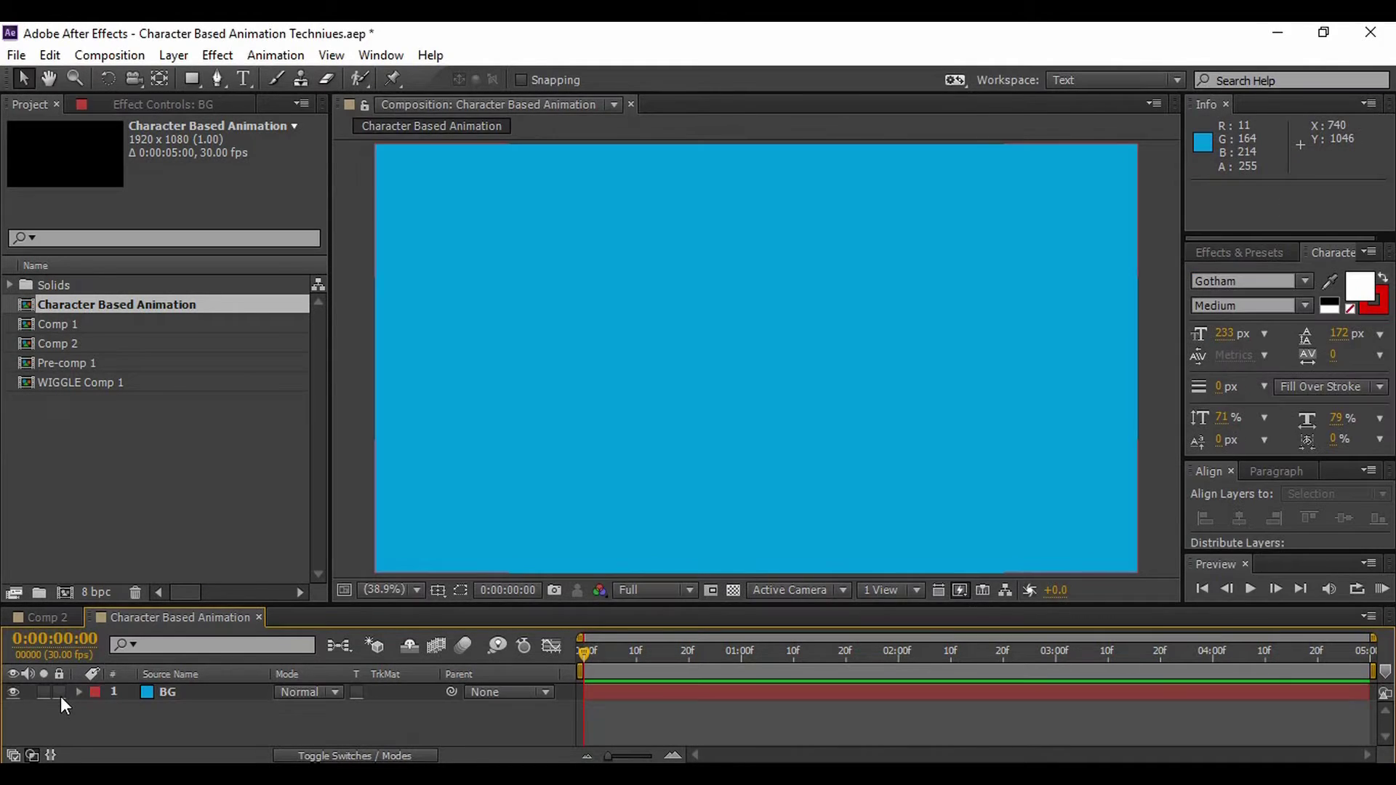
pyautogui.click(59, 694)
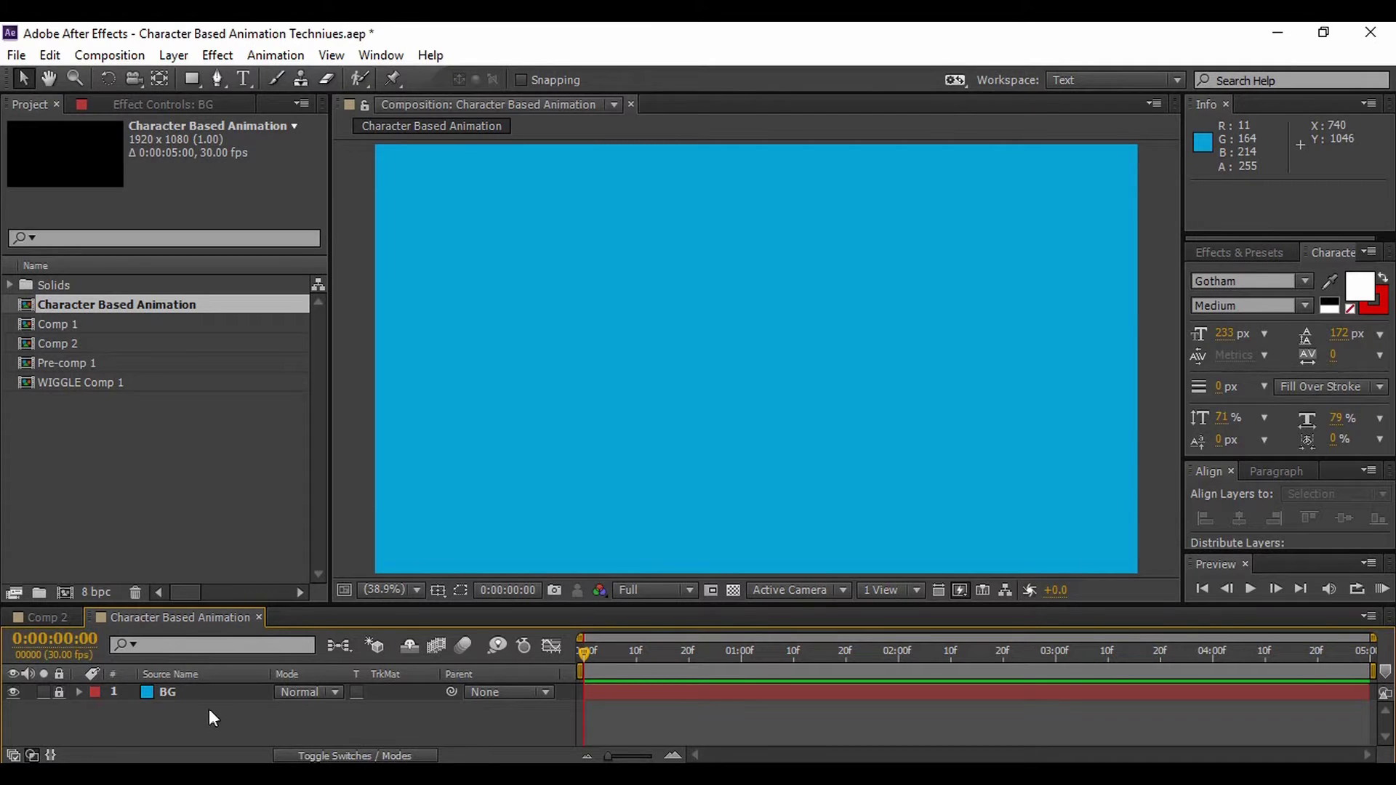
# Step: Add a white text layer reading CHARACTER in the upper part of the frame and centre it horizontally in the composition
pyautogui.click(244, 79)
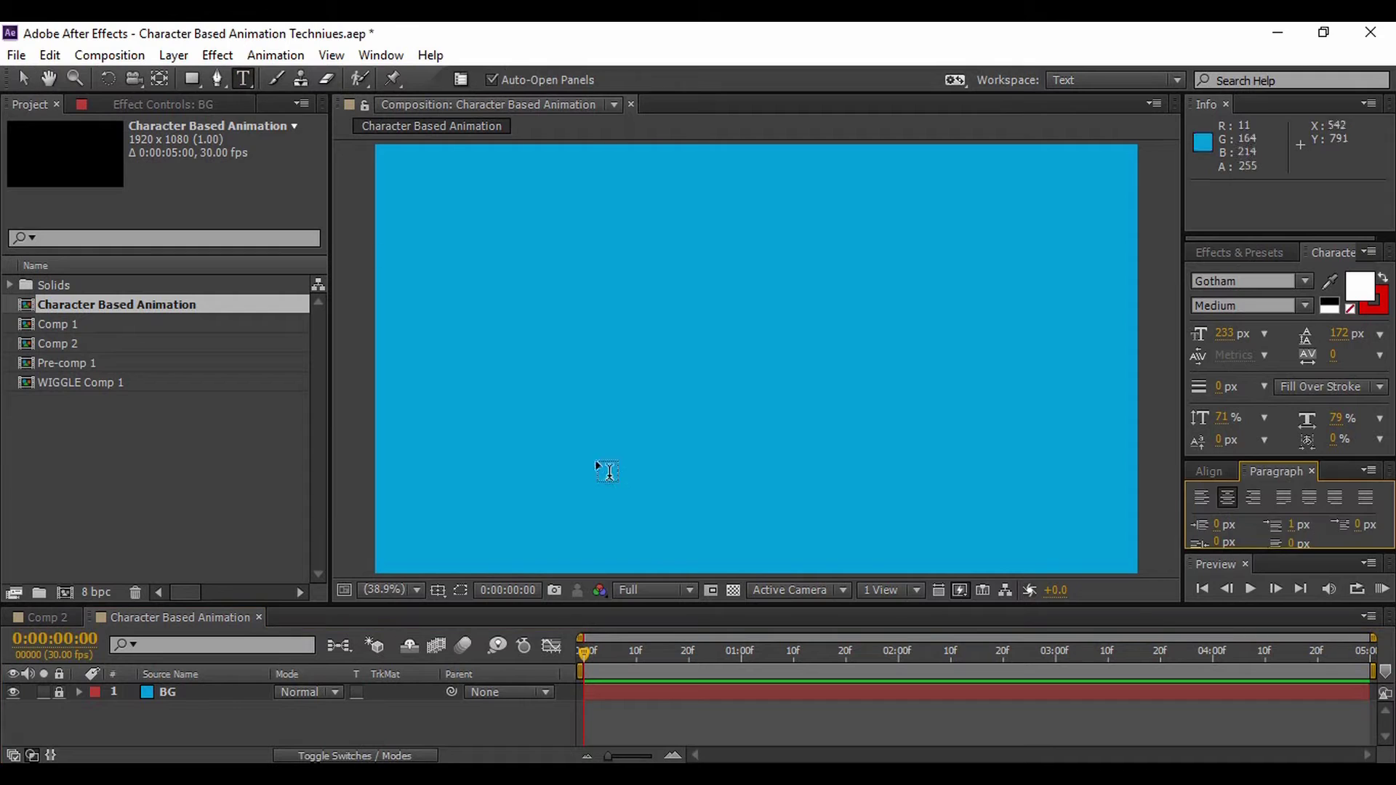
pyautogui.click(708, 316)
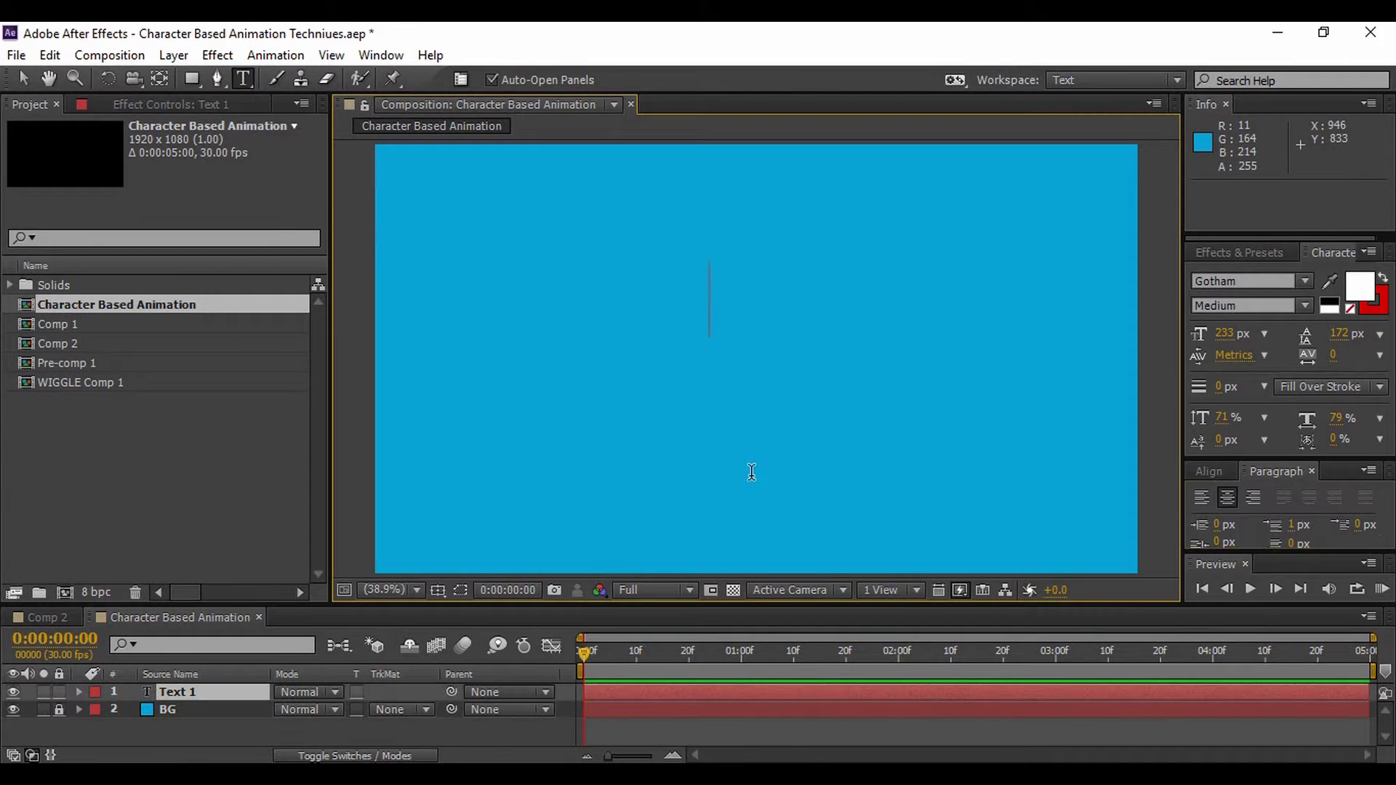
pyautogui.write('CHARACTER')
pyautogui.click(1212, 471)
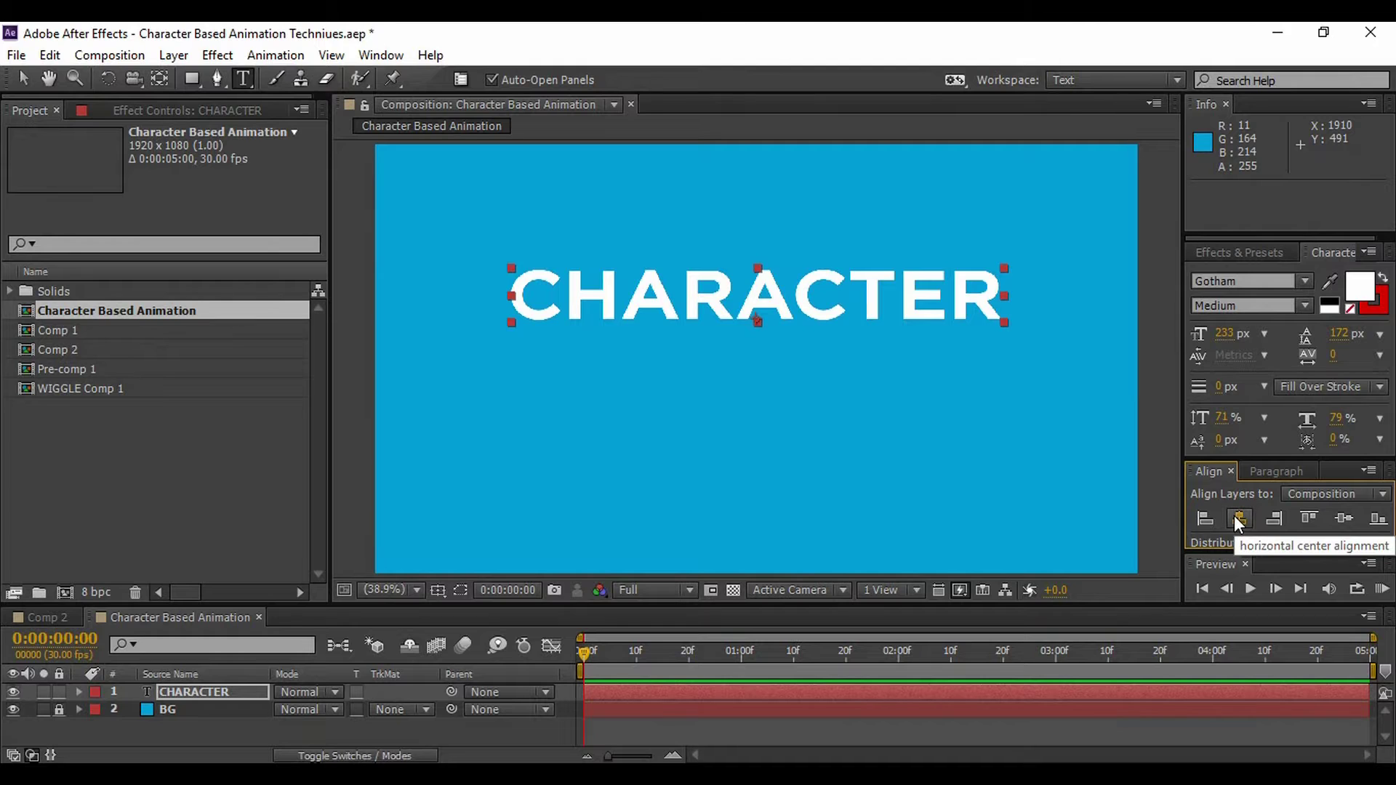
pyautogui.click(344, 703)
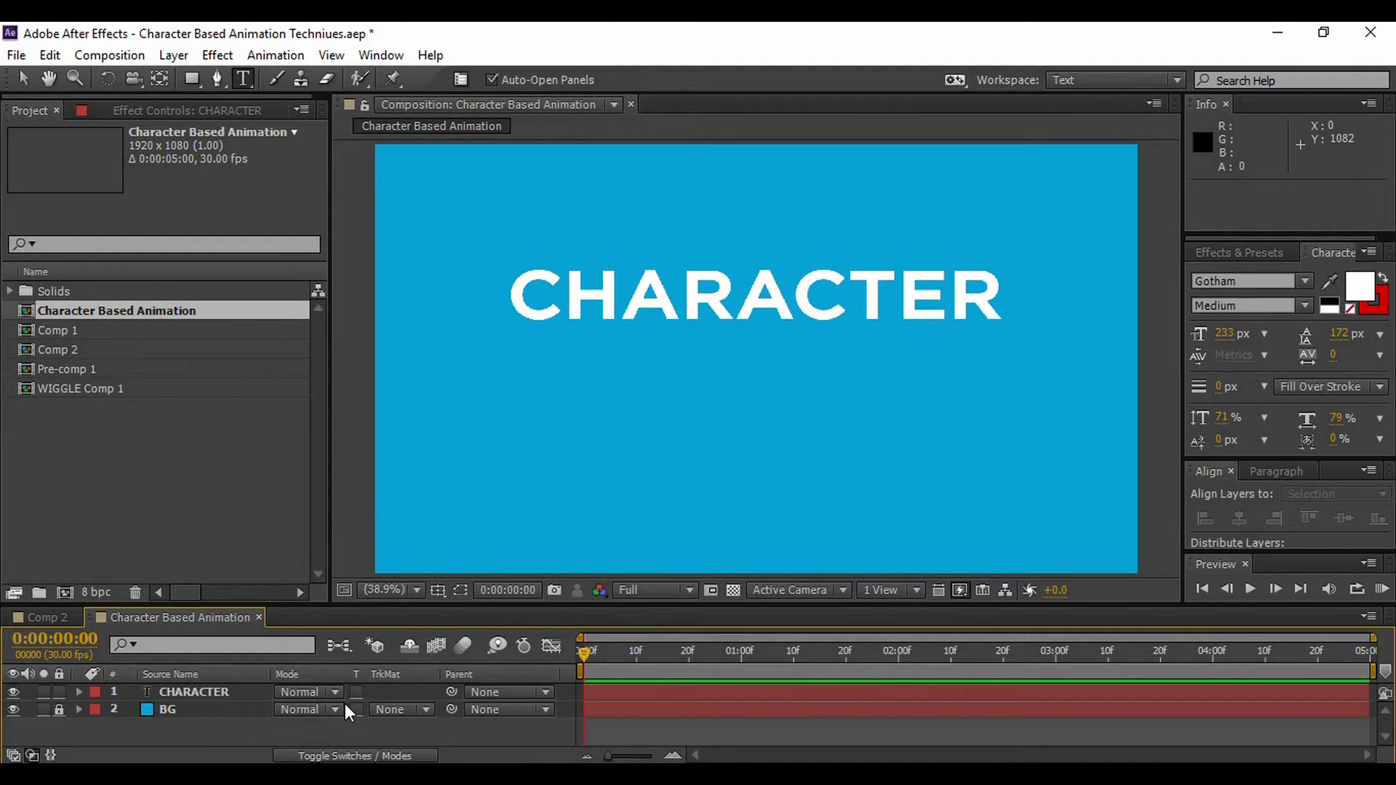
pyautogui.click(219, 695)
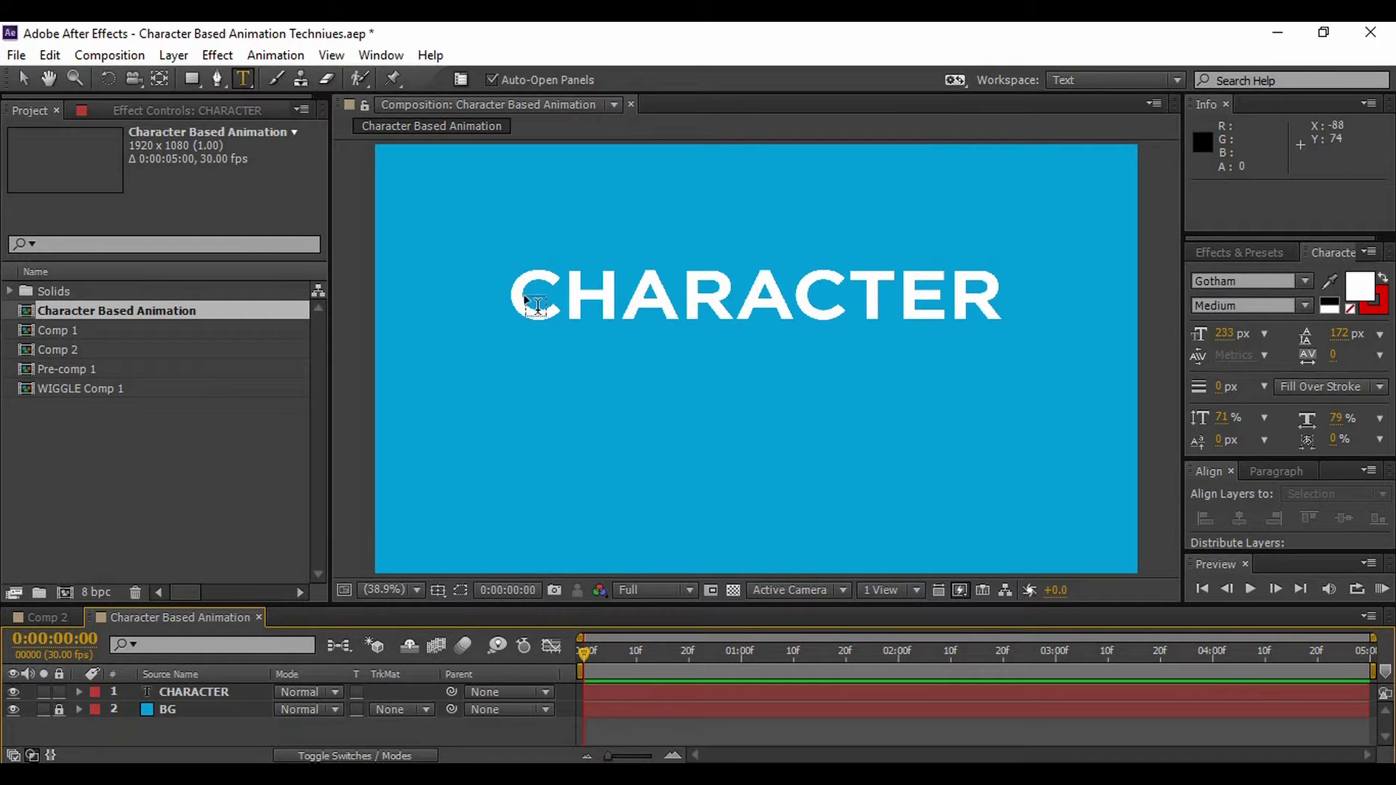
# Step: Add separate text layers reading BASED, ANIMATION and TECHNIQUES, stacked below the word CHARACTER
pyautogui.click(657, 374)
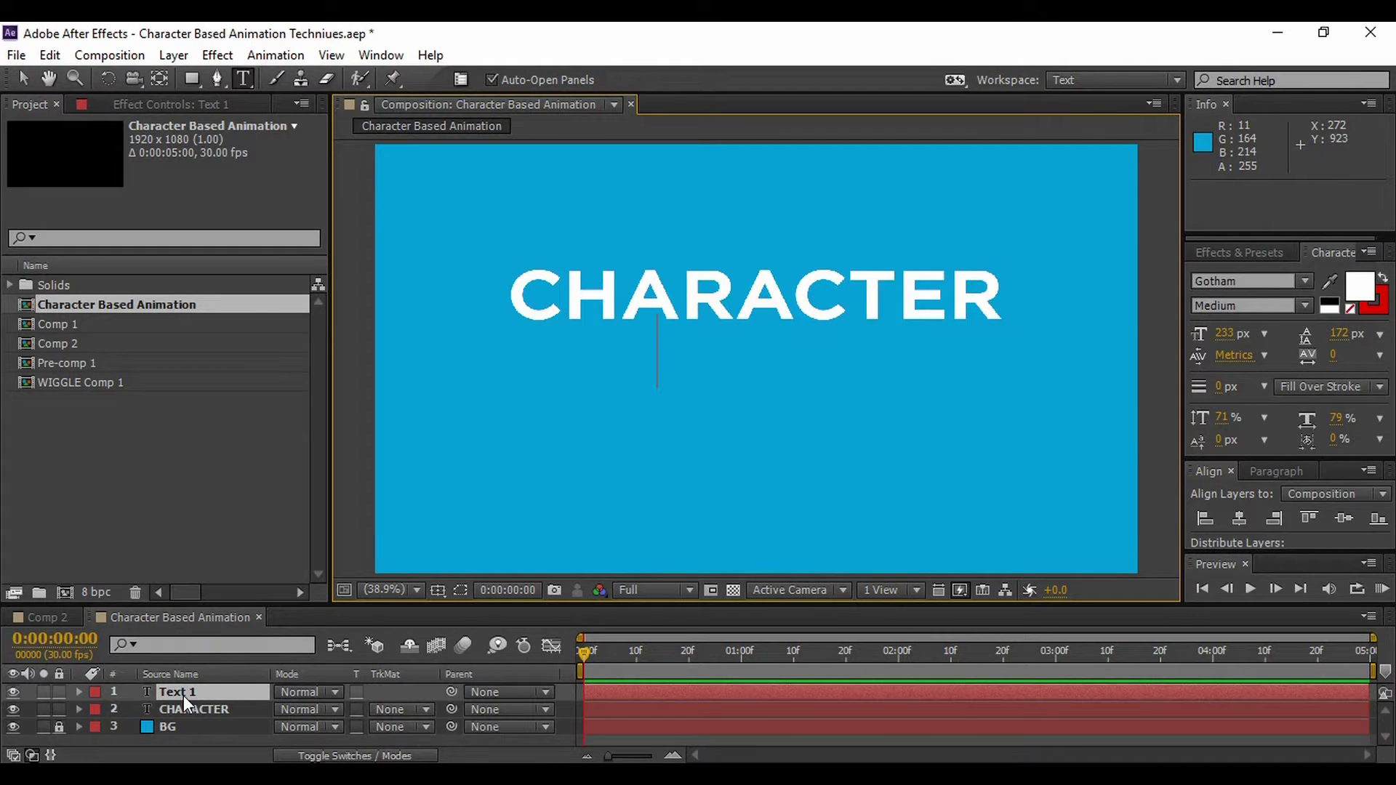
pyautogui.write('BASED')
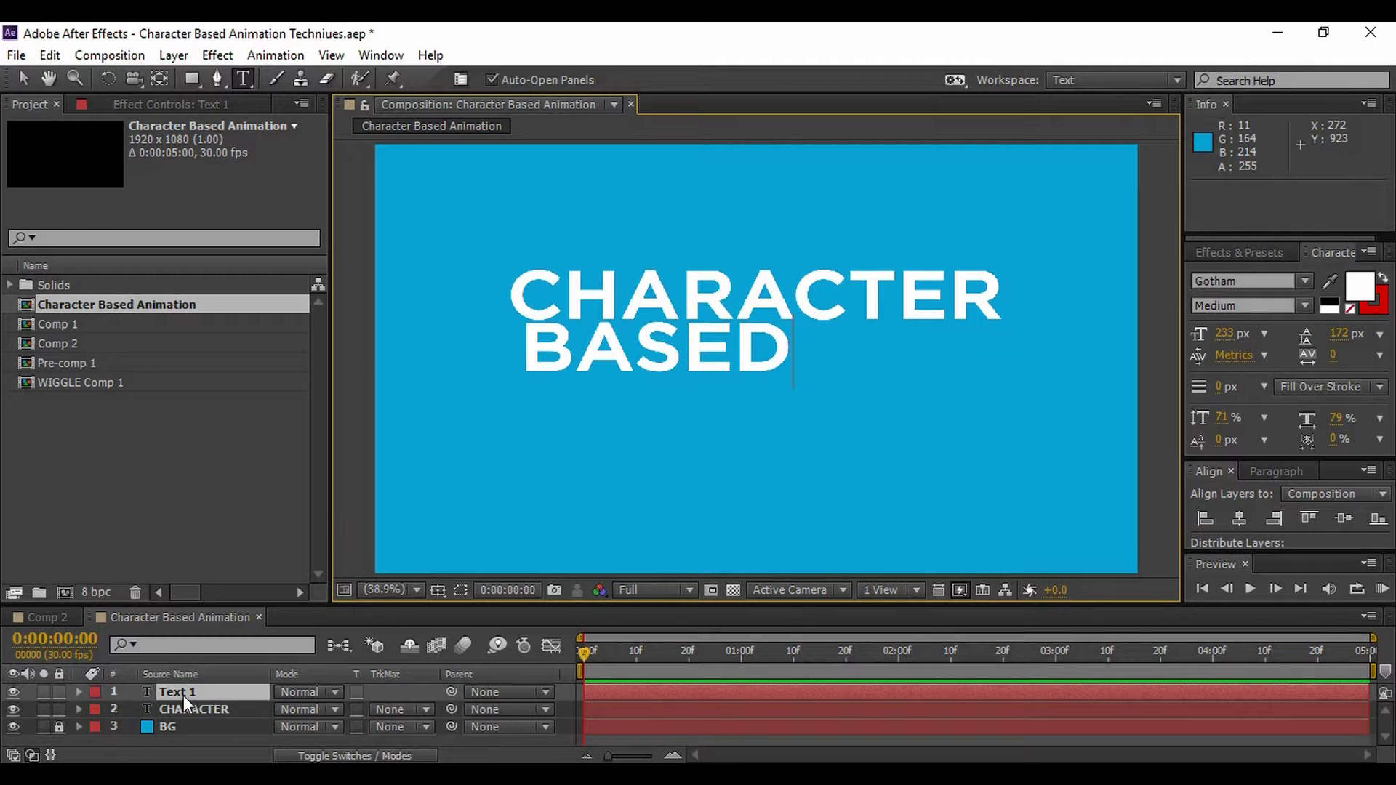
pyautogui.click(756, 371)
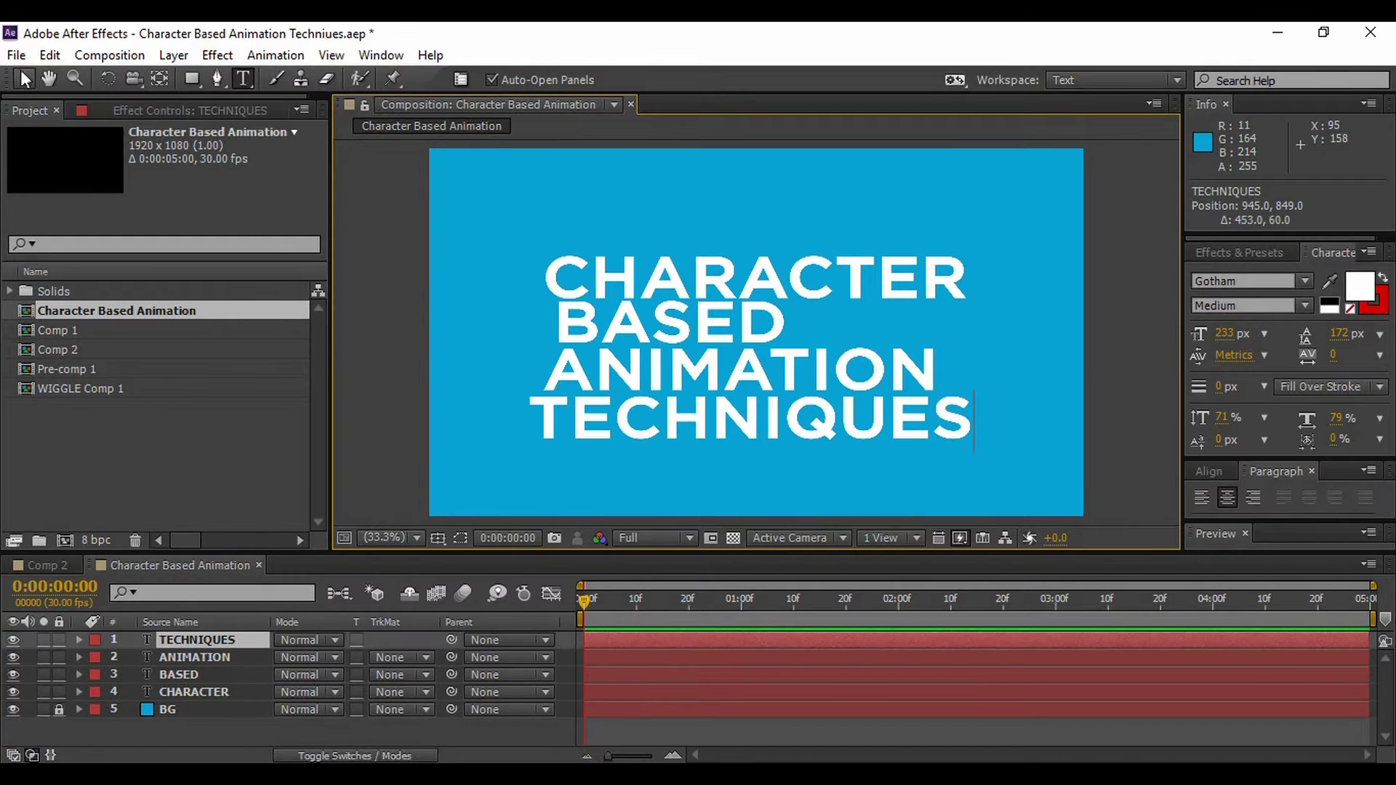
# Step: Select all four text layers and align them with one another by their horizontal centres
pyautogui.click(23, 78)
pyautogui.moveTo(504, 213); pyautogui.dragTo(1036, 463)
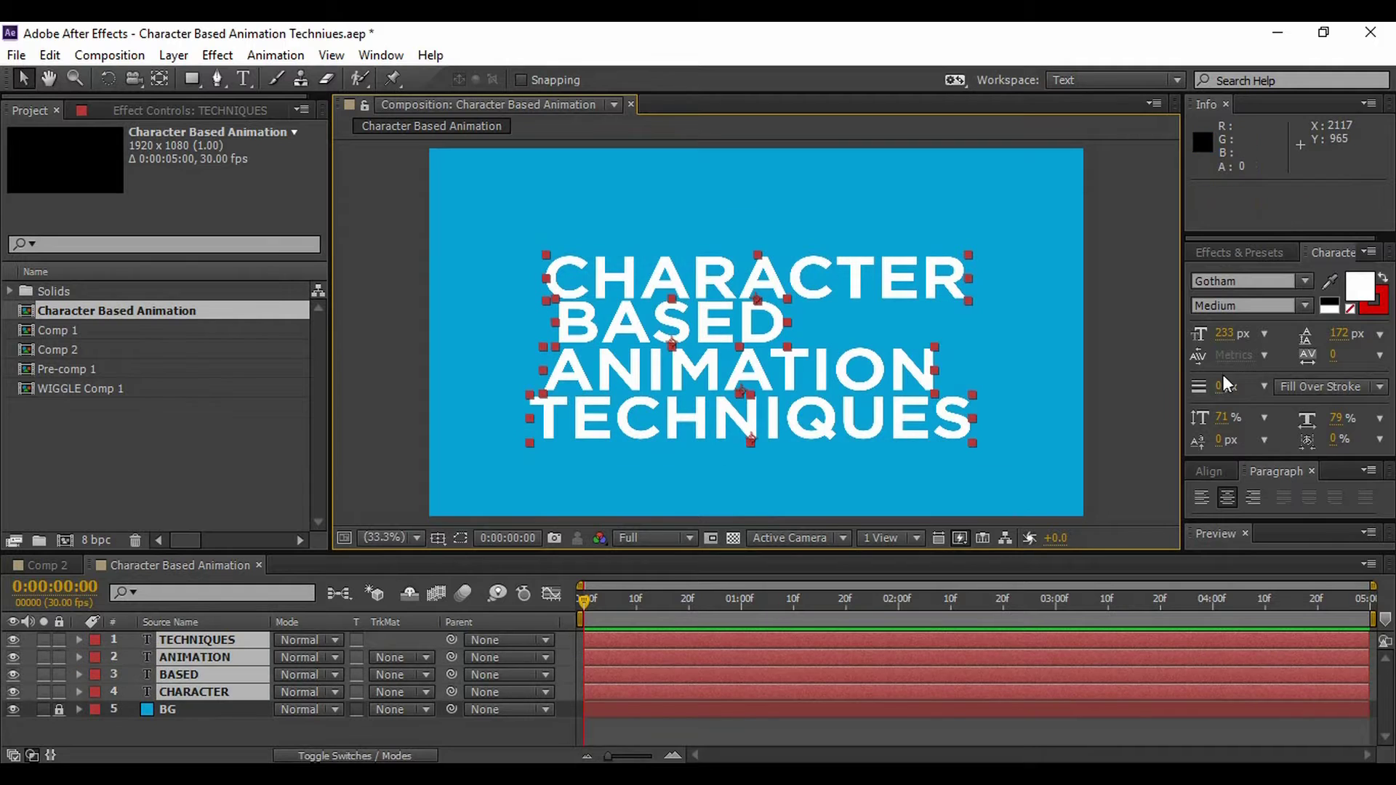
pyautogui.click(1209, 472)
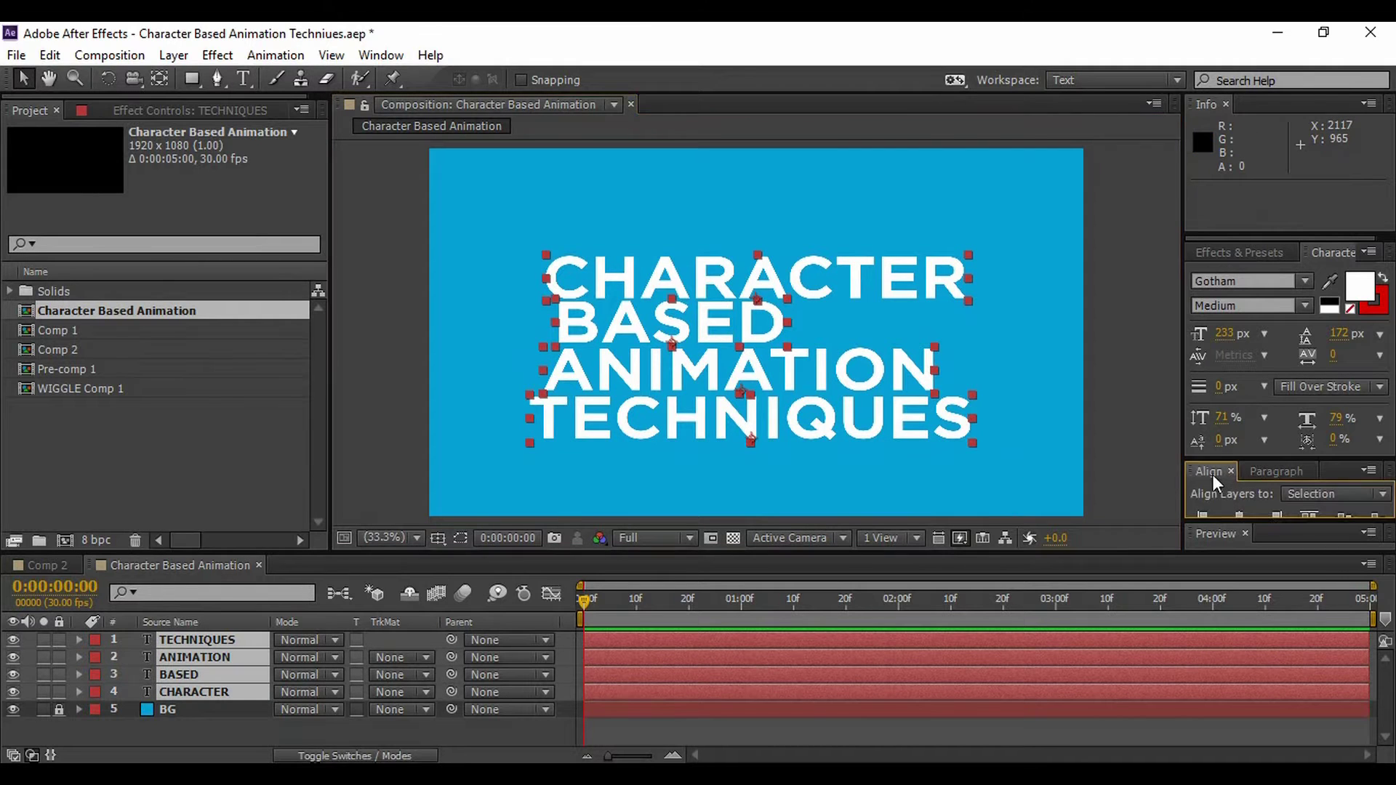
pyautogui.click(1236, 513)
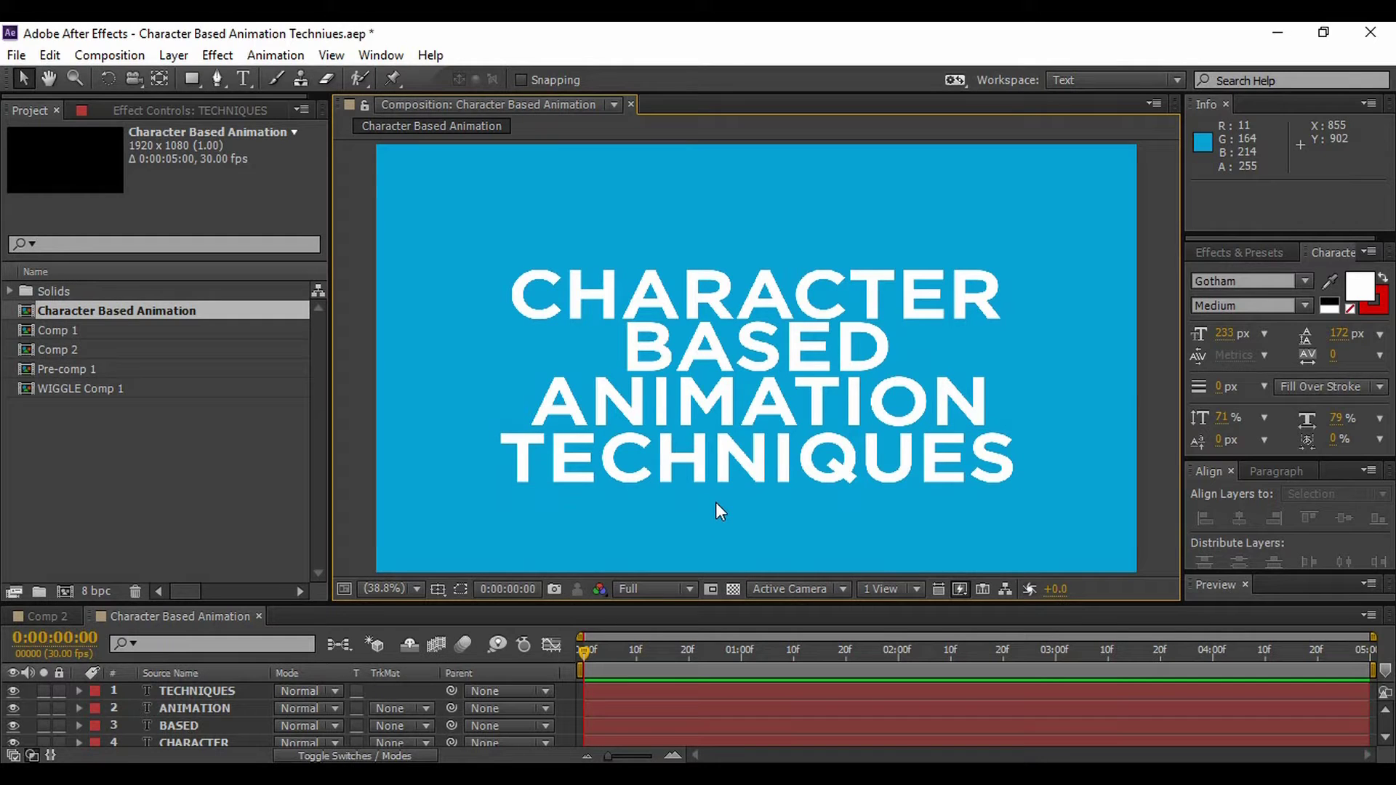
# Step: Show guides and rulers, and place vertical guides at the left and right edges of the word BASED
pyautogui.click(436, 590)
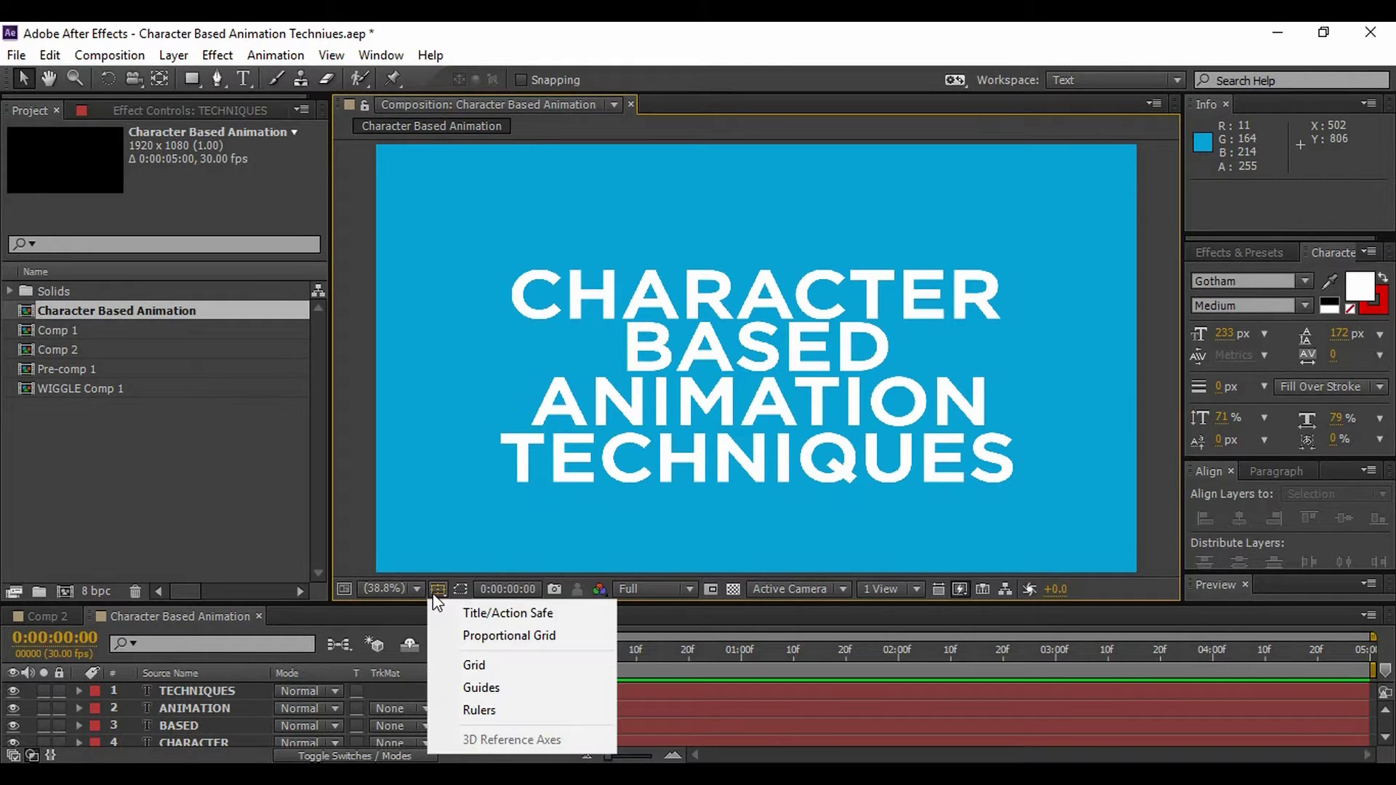
pyautogui.click(458, 690)
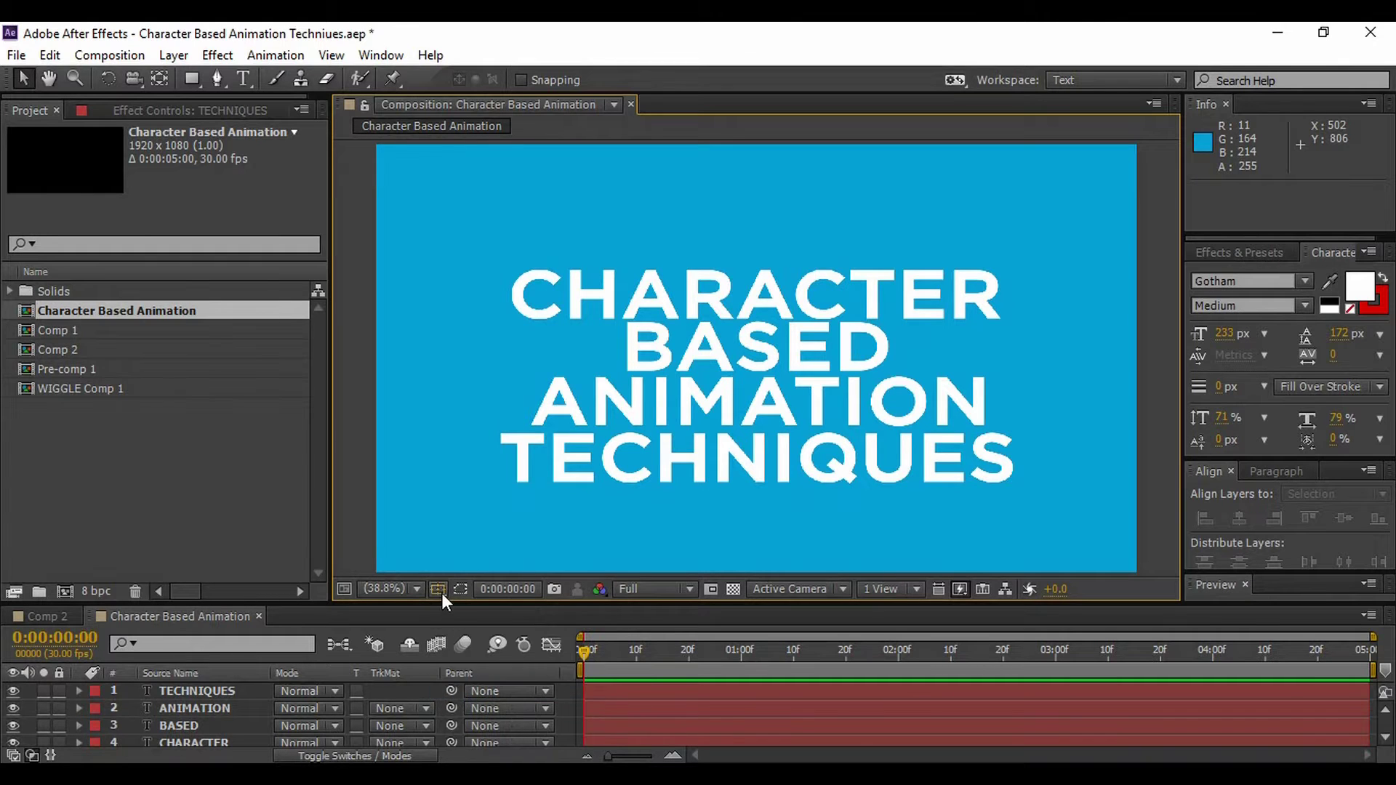
pyautogui.click(442, 592)
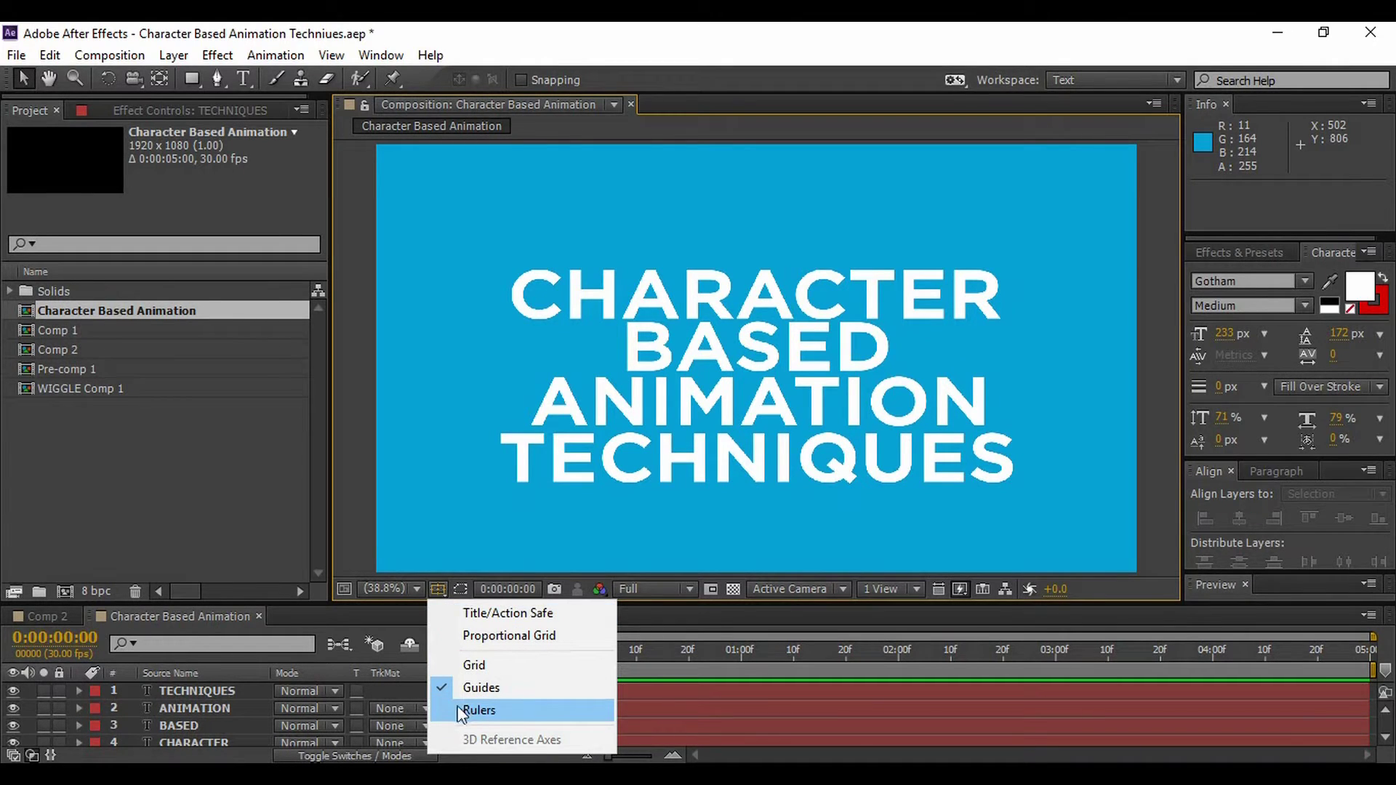
pyautogui.click(481, 709)
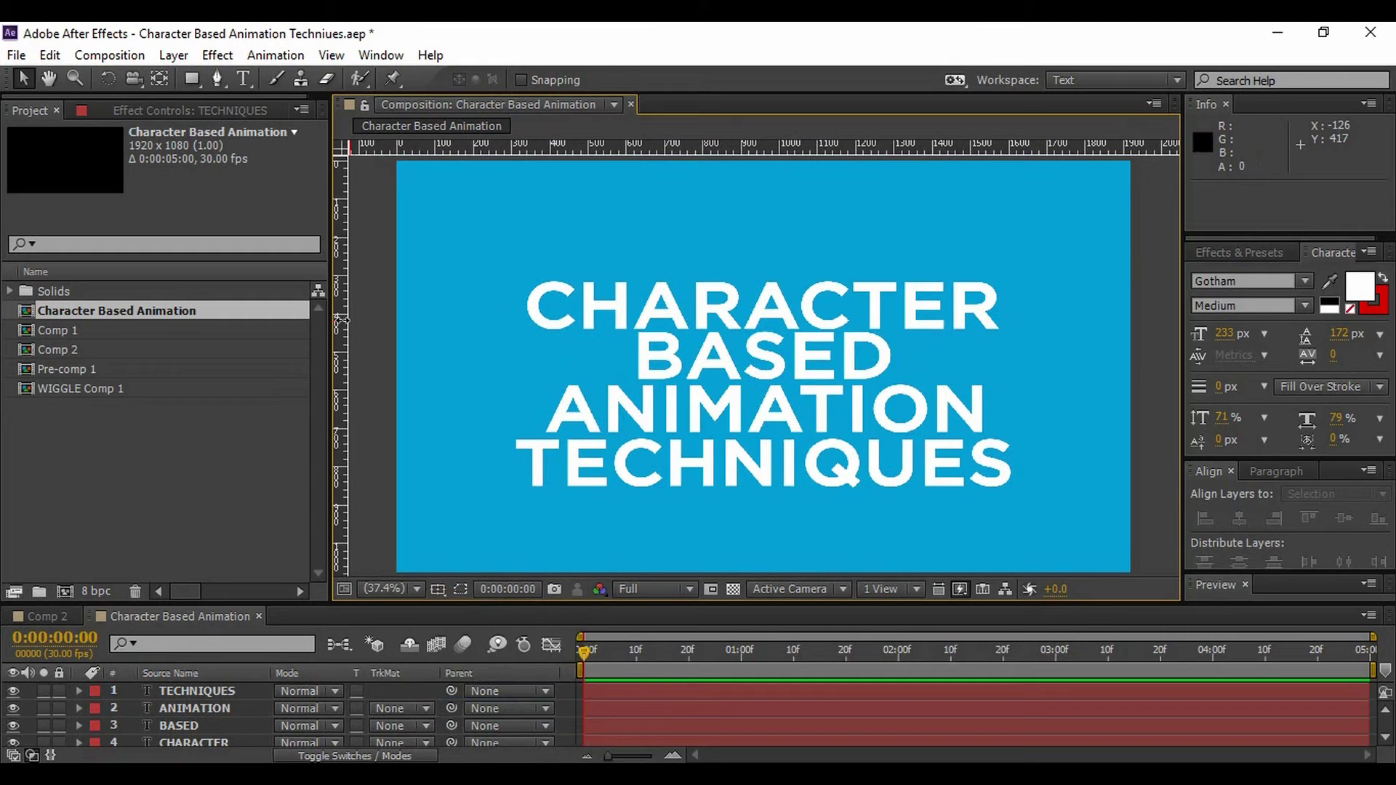
pyautogui.moveTo(341, 319); pyautogui.dragTo(637, 336)
pyautogui.moveTo(342, 320); pyautogui.dragTo(891, 320)
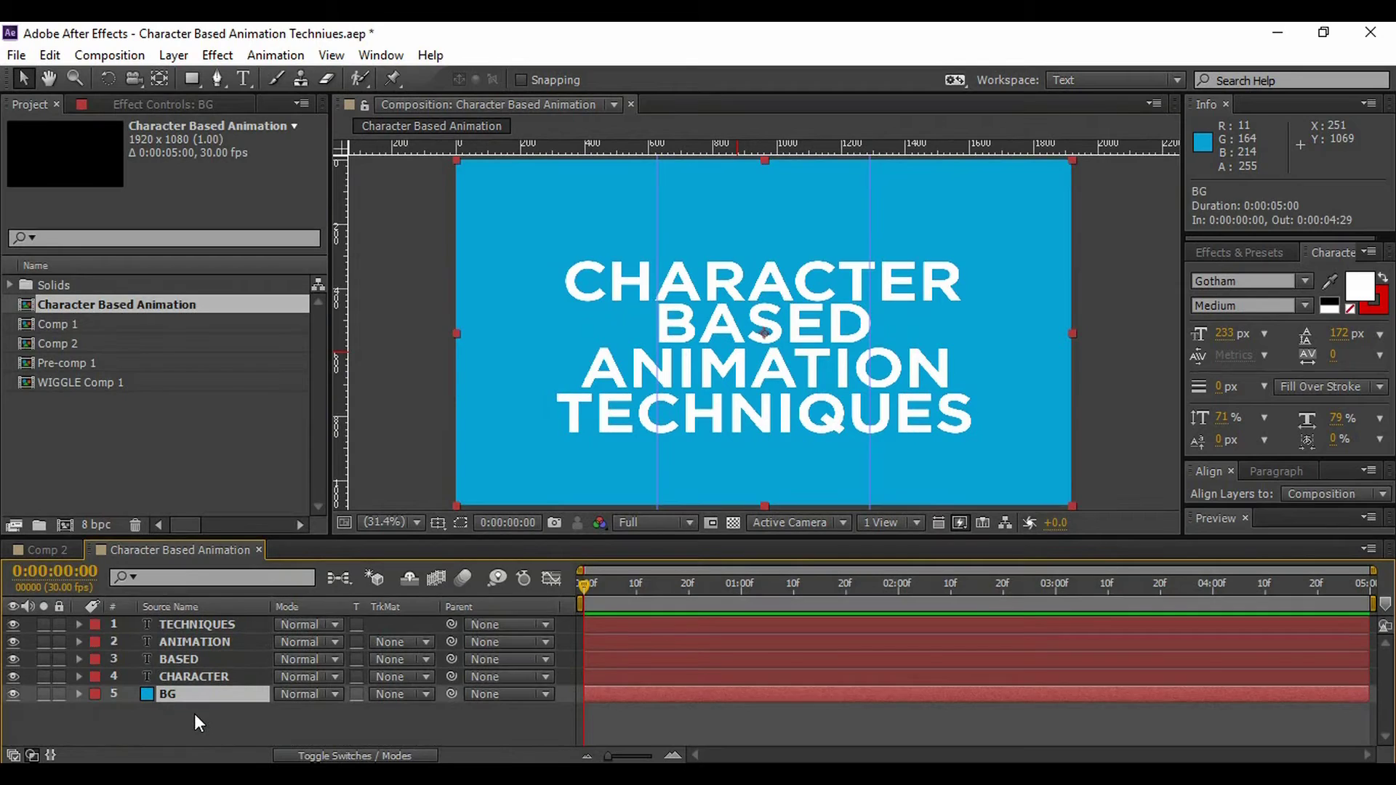
# Step: Hide the blue BG solid layer so the guides stand out against black behind the text
pyautogui.click(193, 702)
pyautogui.click(13, 695)
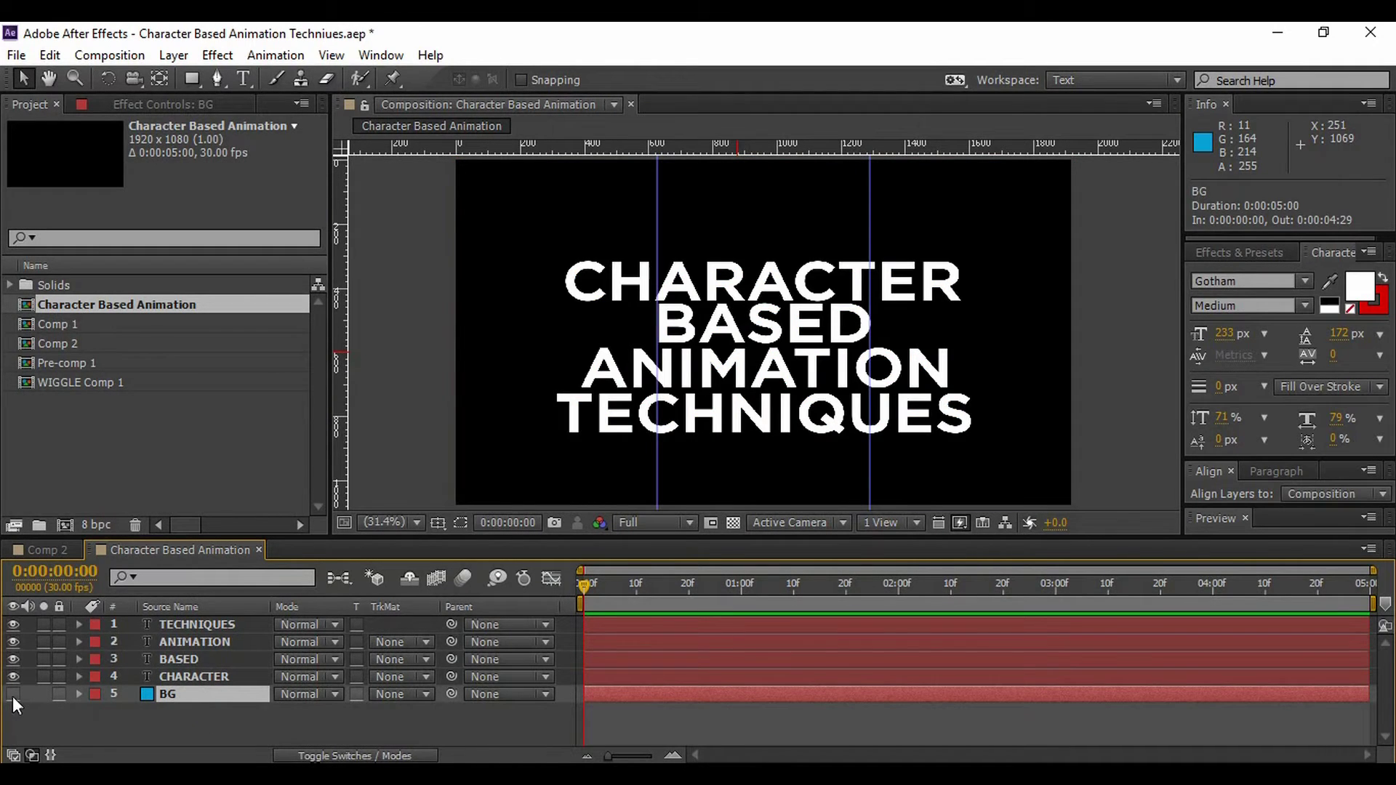
pyautogui.moveTo(797, 536); pyautogui.dragTo(800, 703)
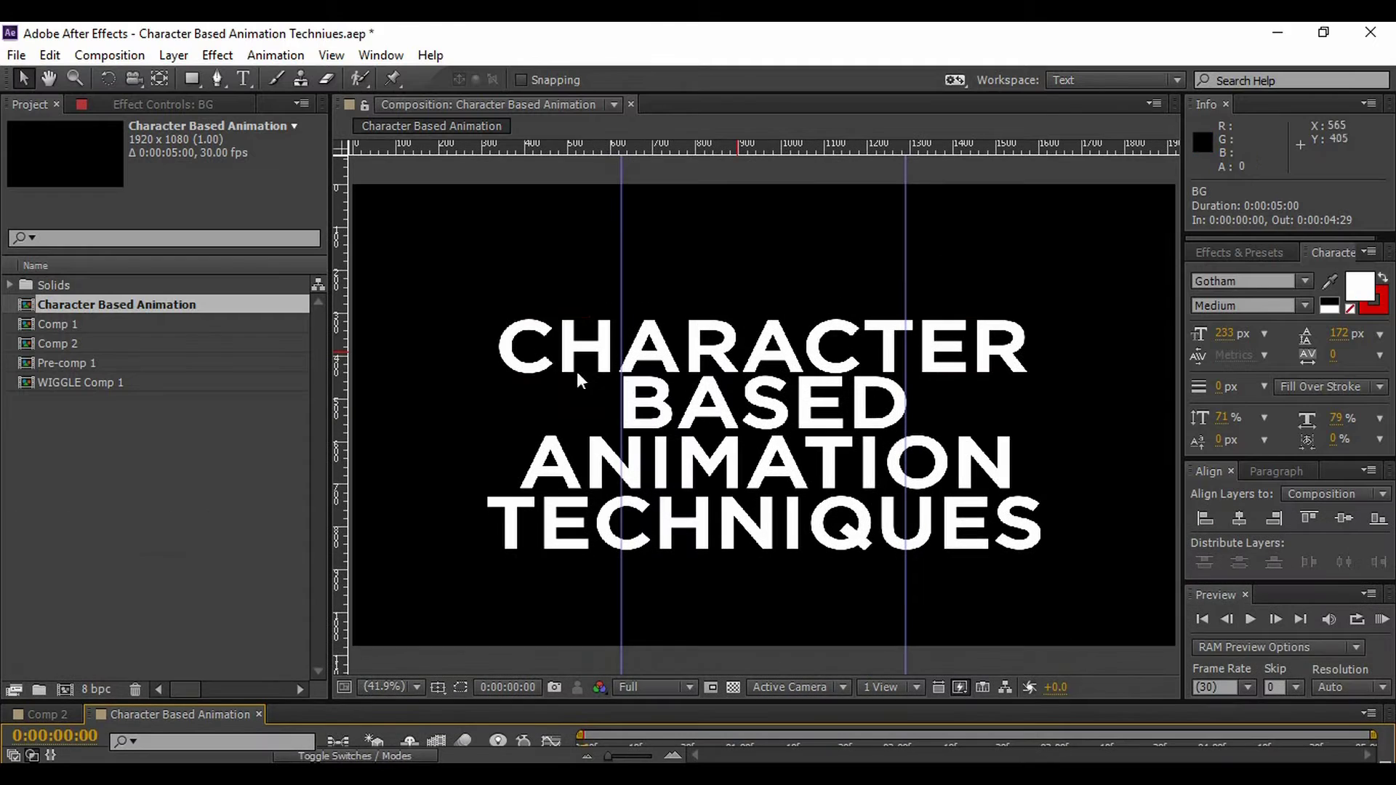
# Step: Fit the word CHARACTER between the two guides with a font size of 120 px and a horizontal scale of 83%
pyautogui.click(923, 345)
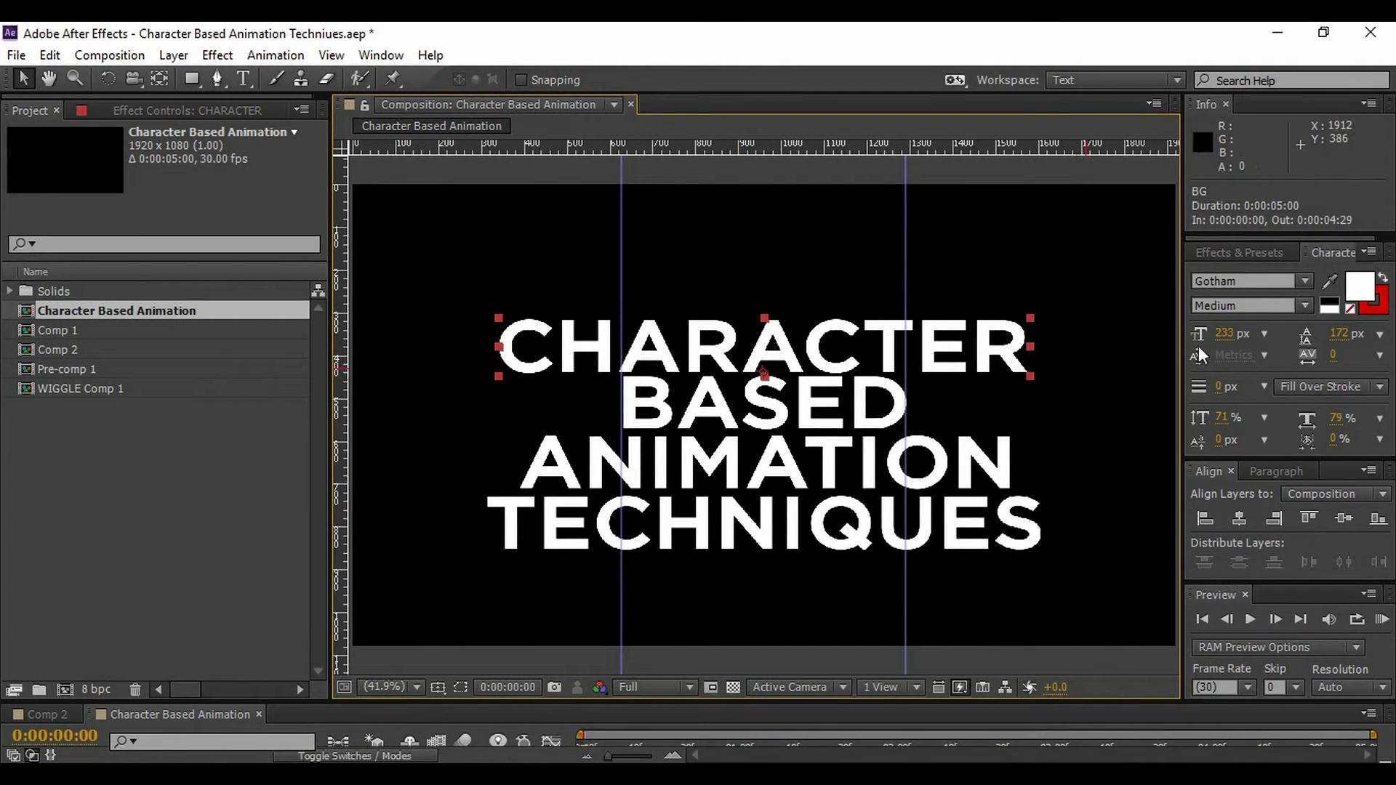
pyautogui.moveTo(1218, 338); pyautogui.dragTo(1121, 347)
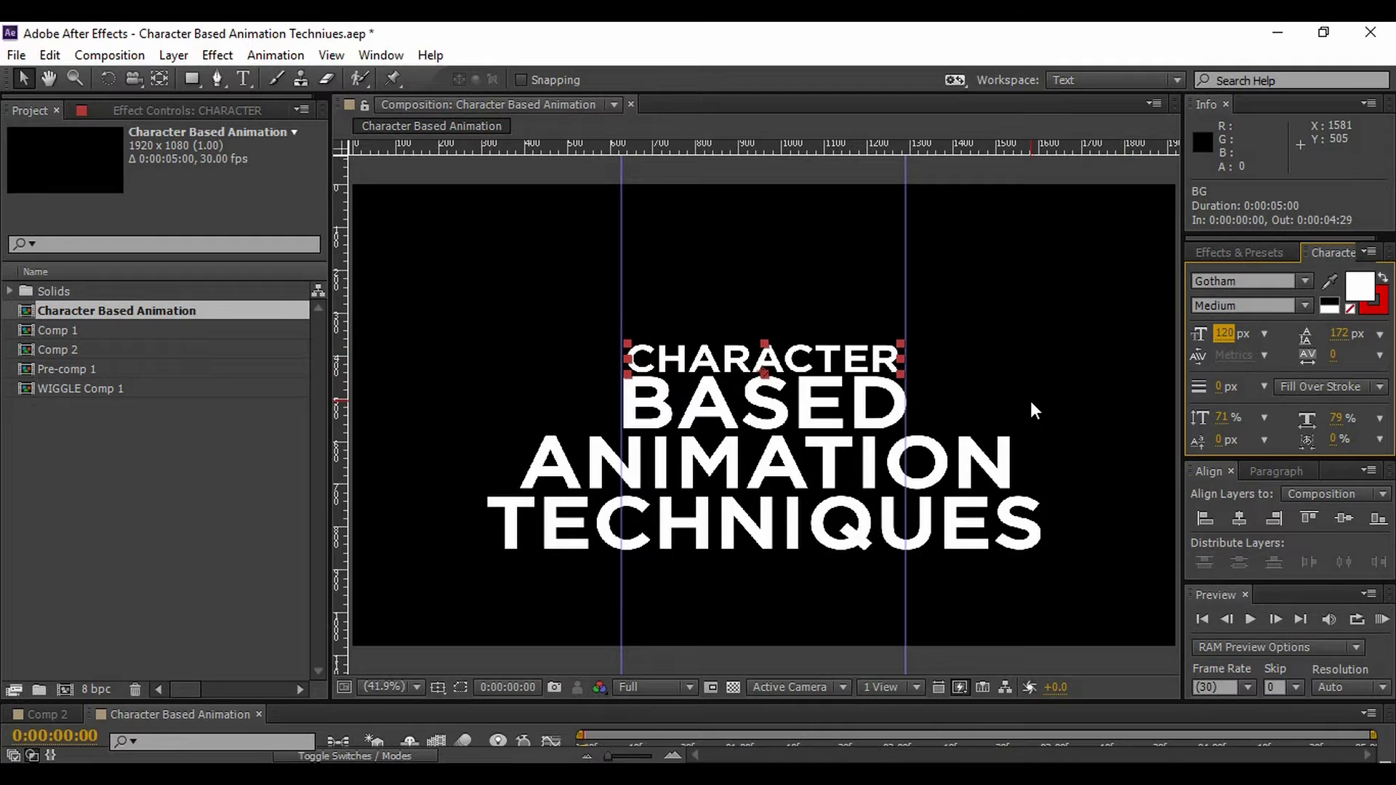
pyautogui.scroll(3, 733, 505)
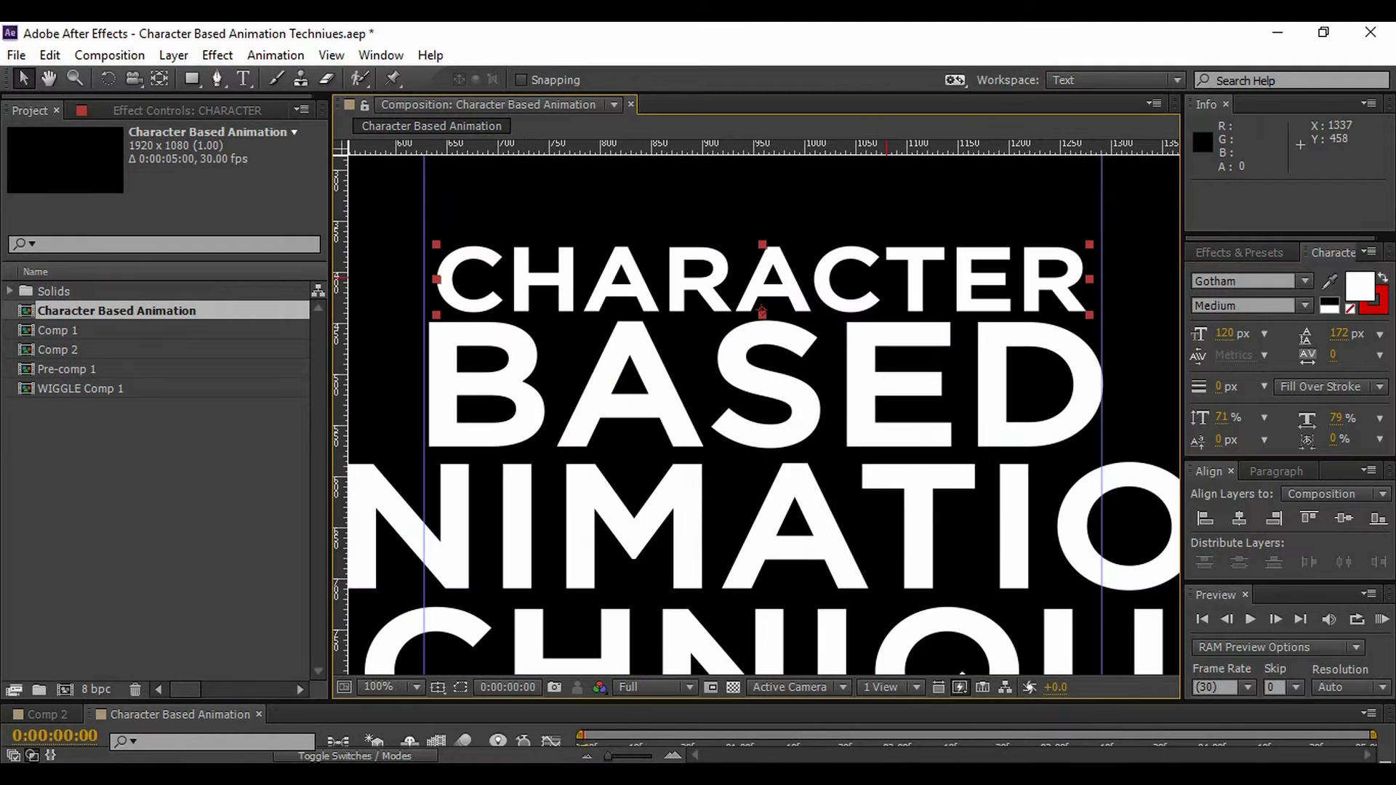
pyautogui.moveTo(1336, 419); pyautogui.dragTo(1339, 420)
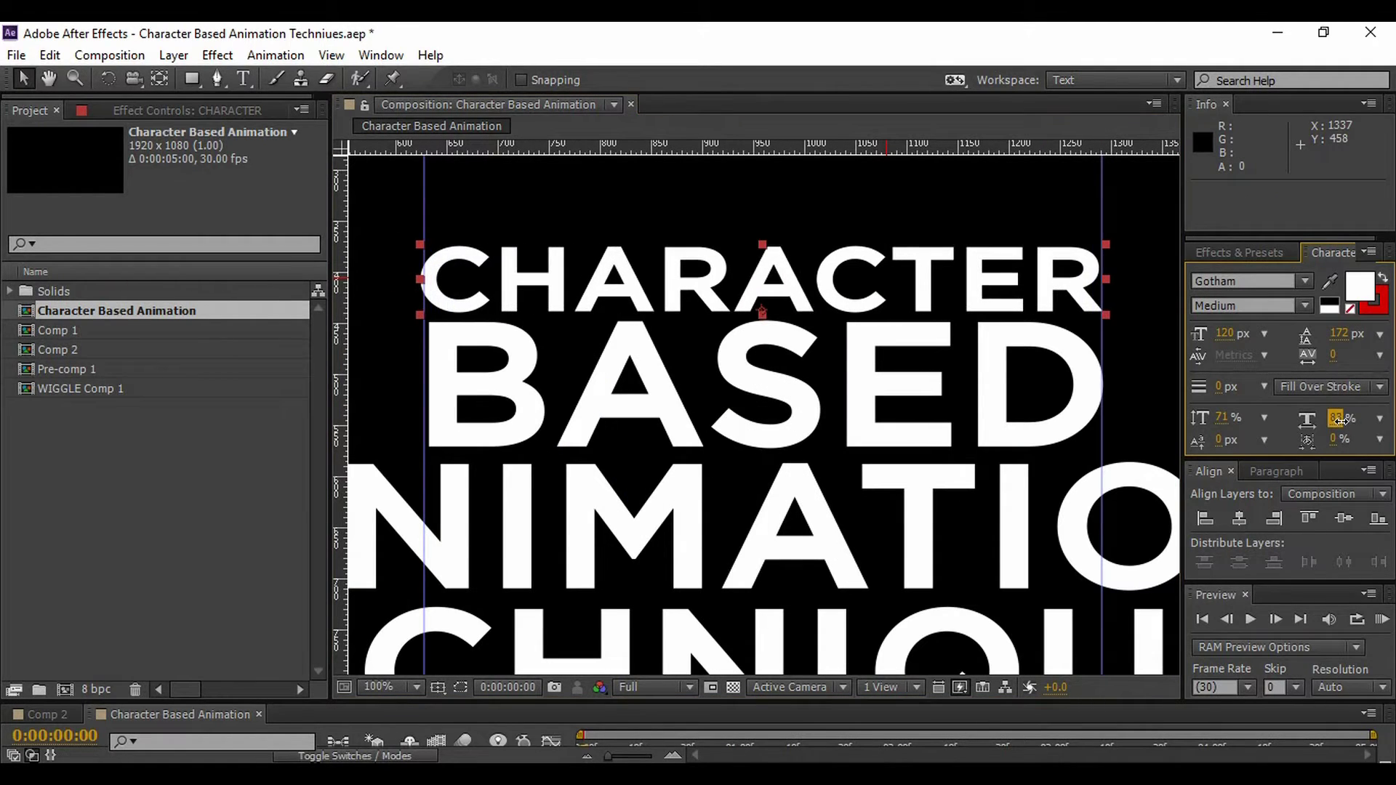
pyautogui.click(1163, 324)
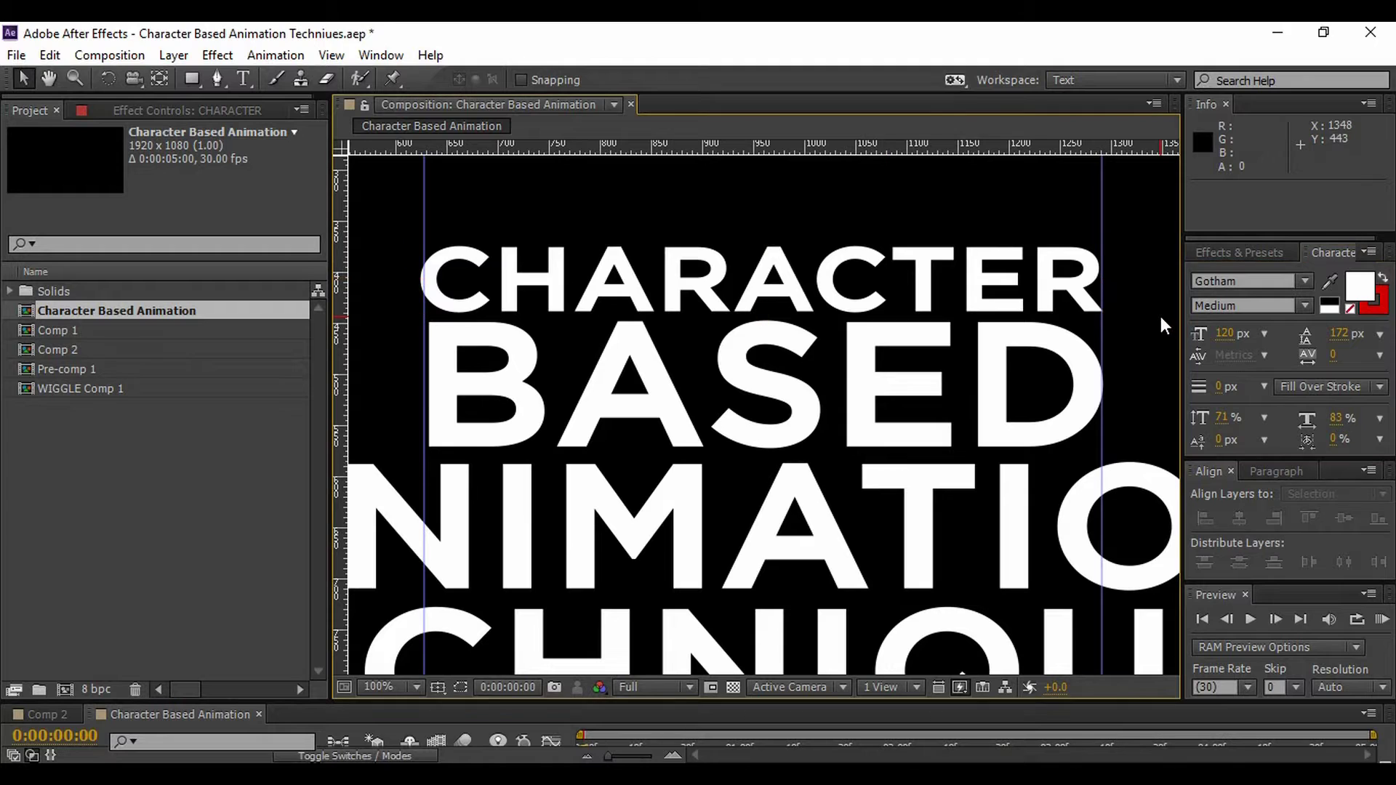
# Step: Fit the word ANIMATION between the two guides with a font size of 132 px and a horizontal scale of 80%
pyautogui.click(1064, 305)
pyautogui.click(1146, 304)
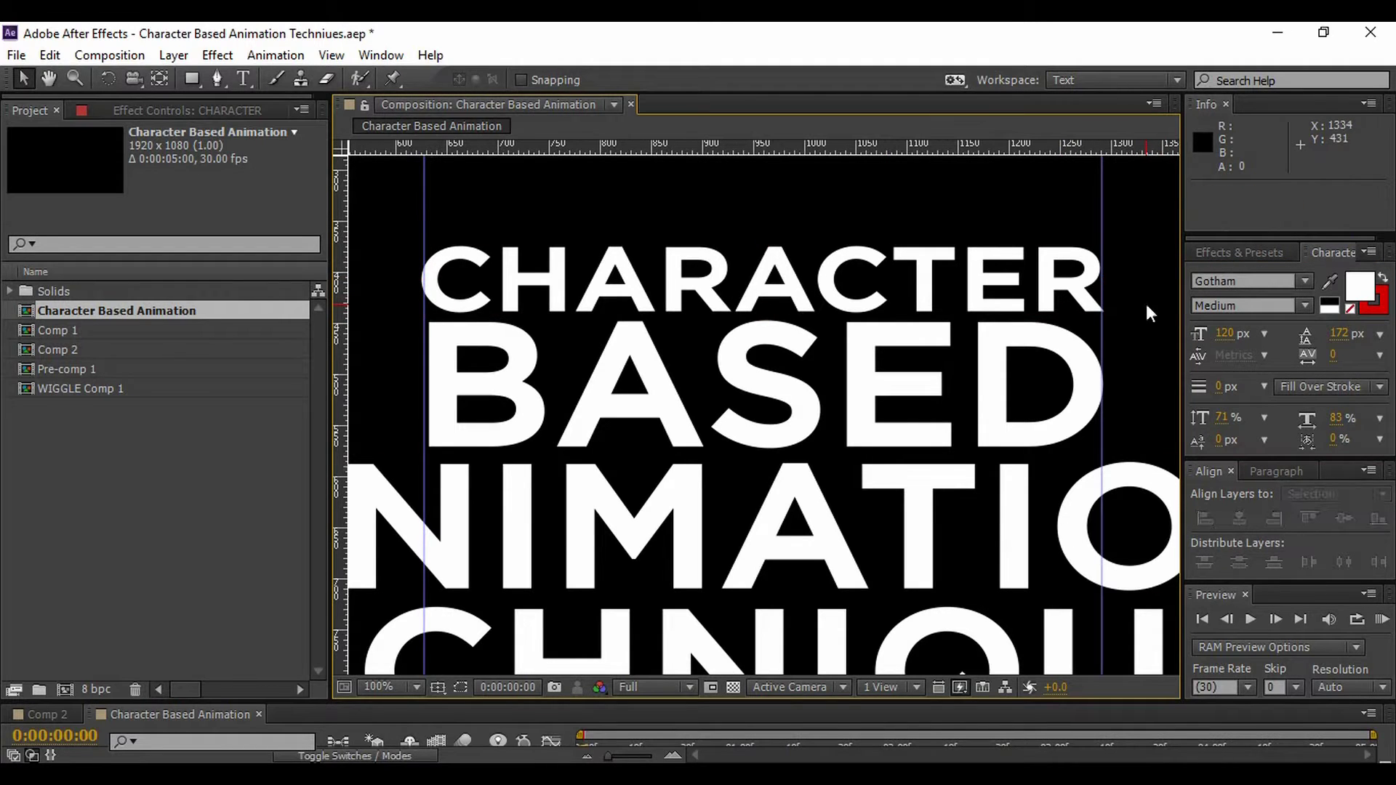
pyautogui.click(831, 538)
pyautogui.click(1239, 517)
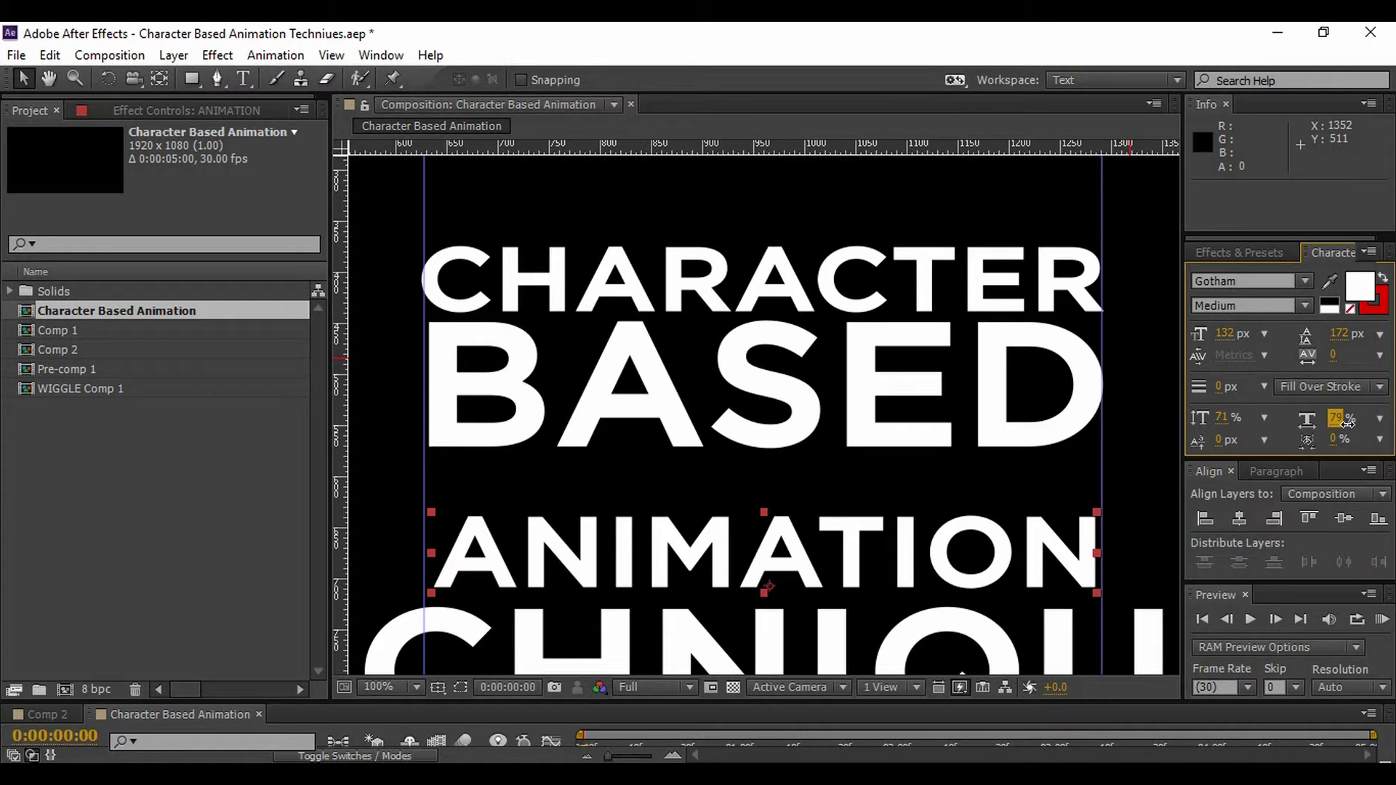
pyautogui.moveTo(1336, 420); pyautogui.dragTo(1351, 423)
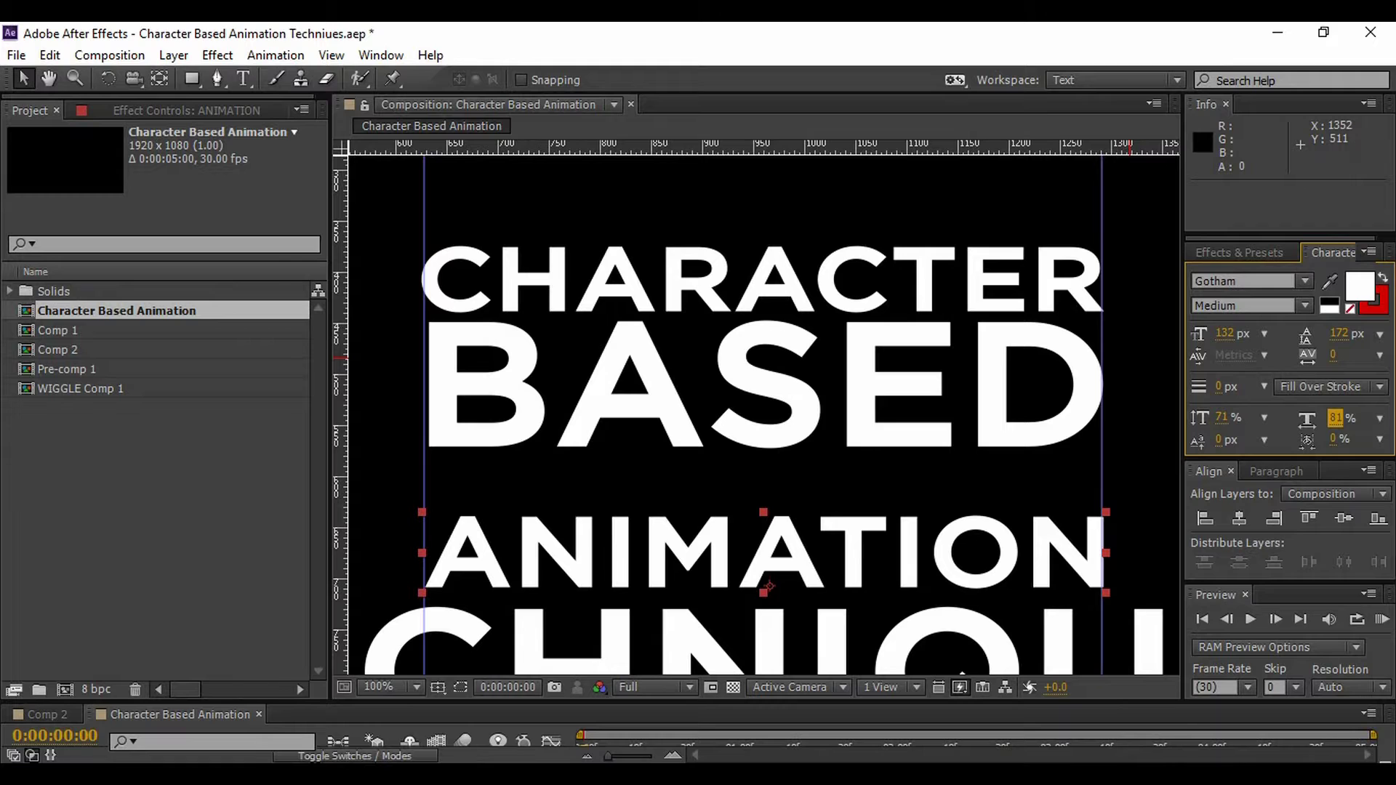
pyautogui.press('Up')
pyautogui.press('Down')
pyautogui.press('Down')
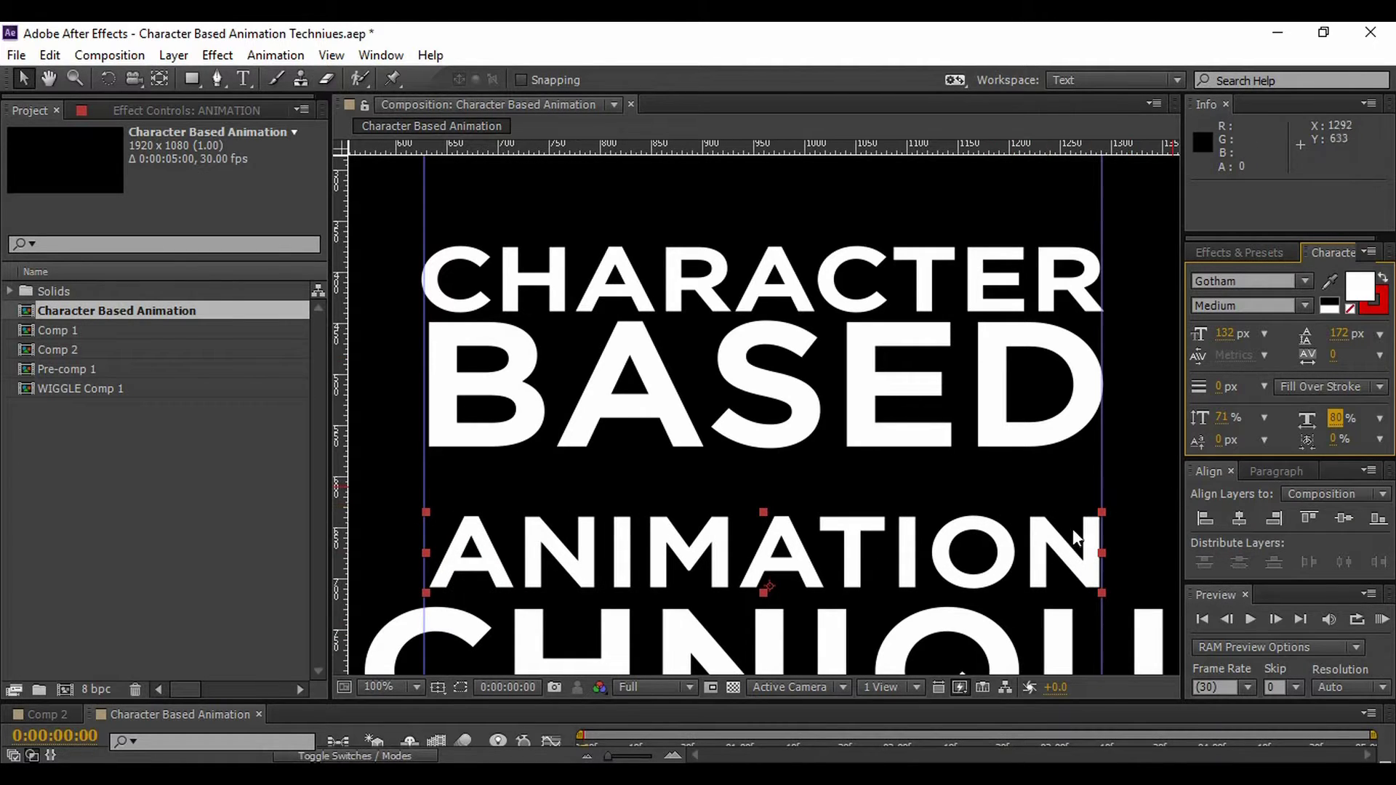
# Step: Move the word ANIMATION up so it sits just beneath BASED
pyautogui.moveTo(1016, 561); pyautogui.dragTo(1015, 525)
pyautogui.press('Up')
pyautogui.press('Up')
pyautogui.press('Up')
pyautogui.press('Up')
pyautogui.press('Up')
pyautogui.press('Up')
pyautogui.press('Up')
pyautogui.press('Up')
pyautogui.press('Up')
pyautogui.press('Up')
pyautogui.press('Up')
pyautogui.press('Up')
pyautogui.press('Up')
pyautogui.press('Up')
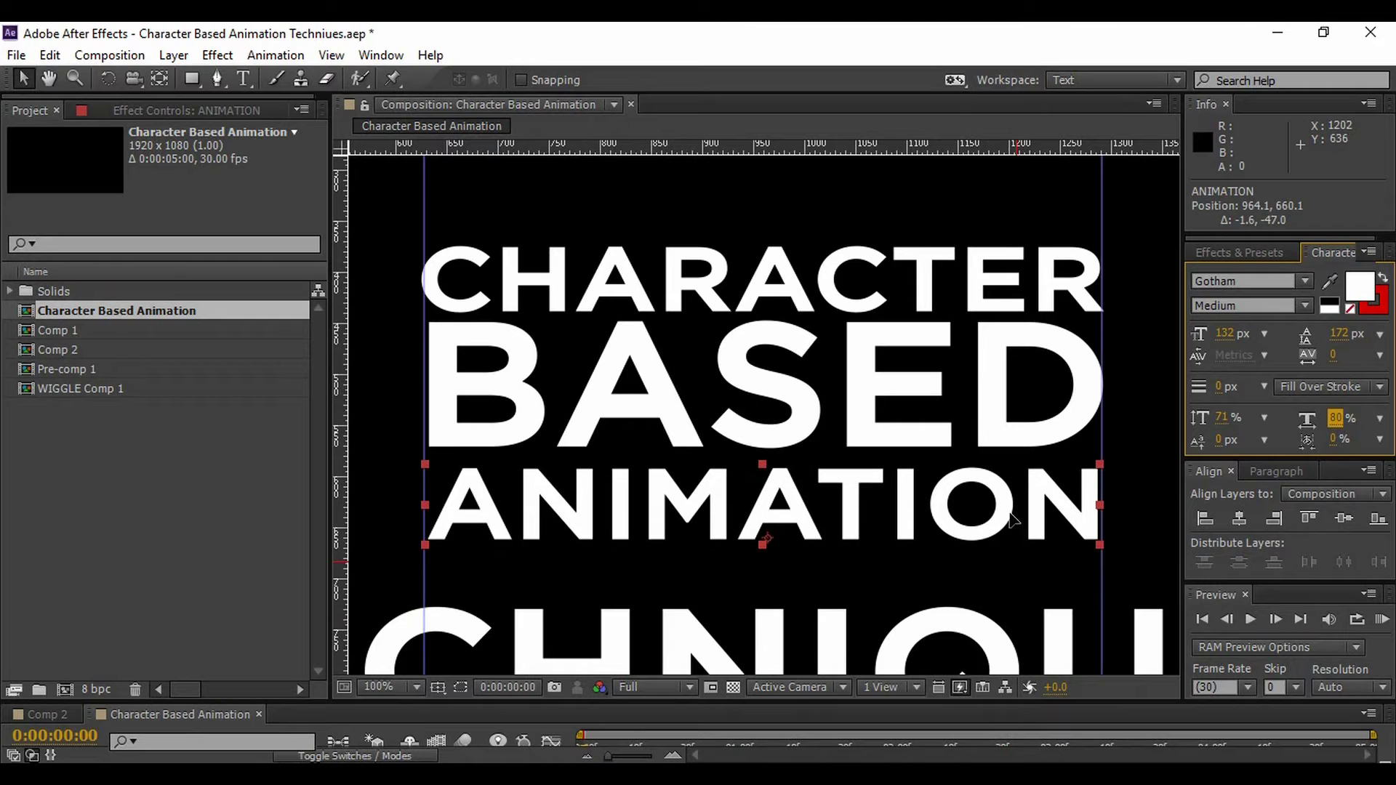
# Step: Centre the ANIMATION, BASED and CHARACTER layers horizontally in the composition
pyautogui.click(1236, 516)
pyautogui.click(797, 376)
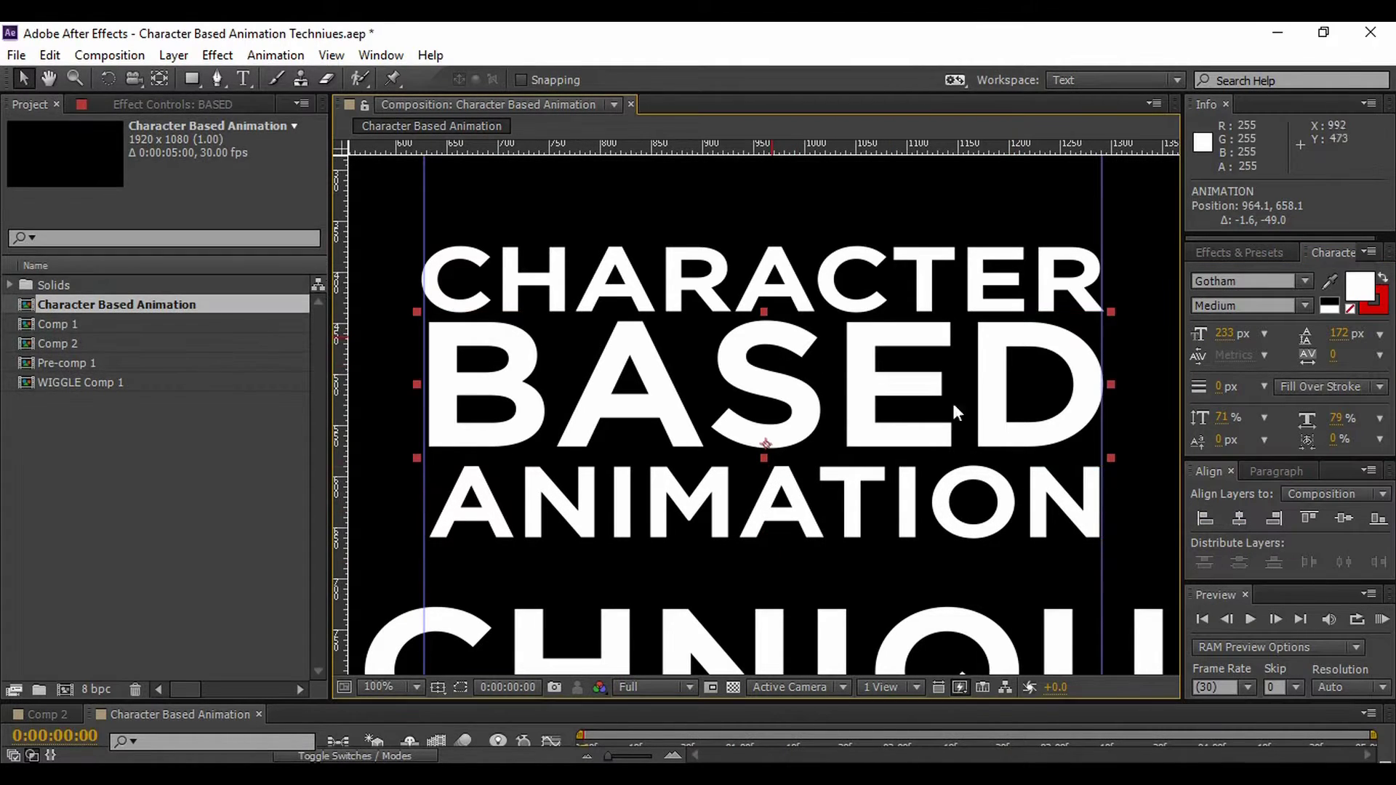
pyautogui.click(1238, 520)
pyautogui.hotkey('ctrl', 'Up')
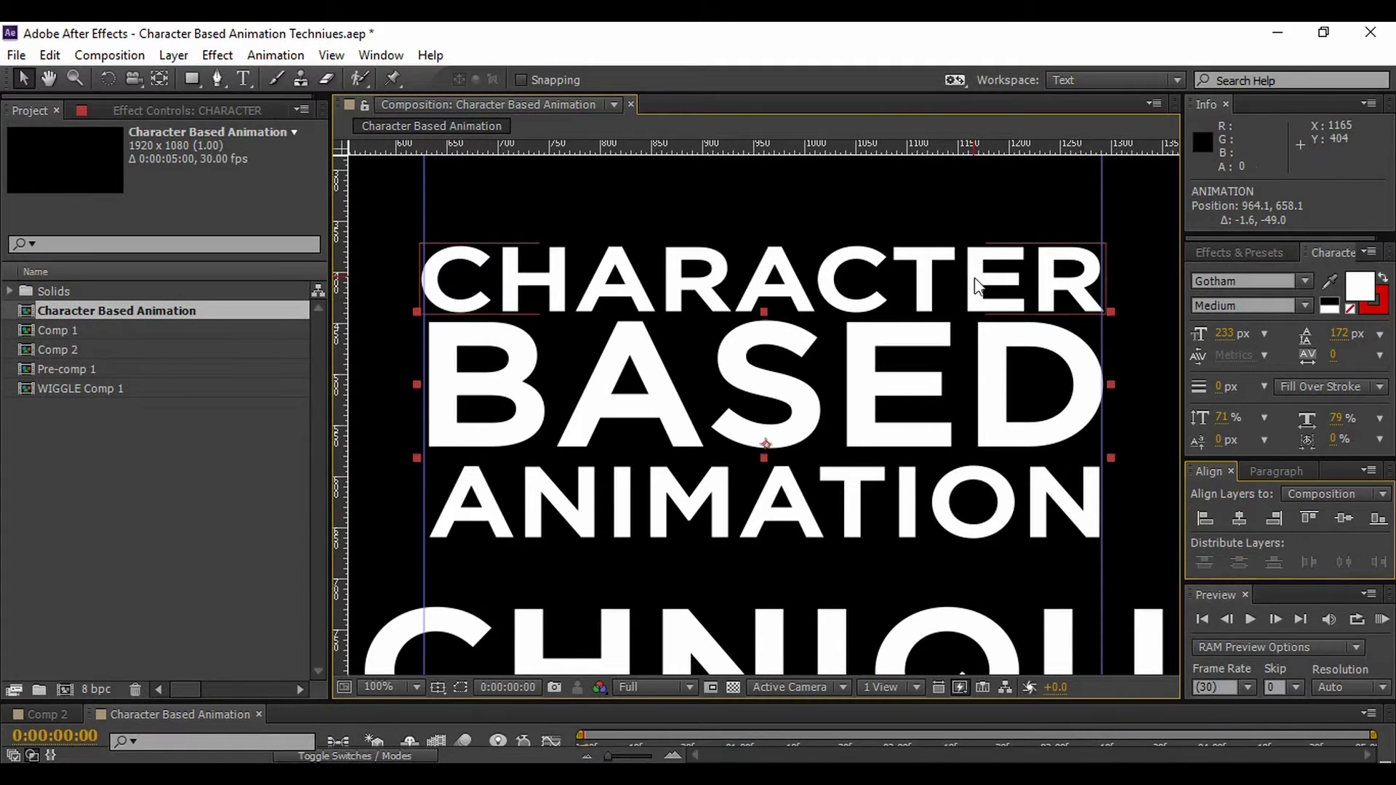
pyautogui.click(1239, 520)
# Step: Nudge the word ANIMATION slightly further up to tighten its gap to BASED
pyautogui.click(944, 538)
pyautogui.press('Up')
pyautogui.press('Up')
pyautogui.press('Up')
pyautogui.press('Up')
pyautogui.press('Up')
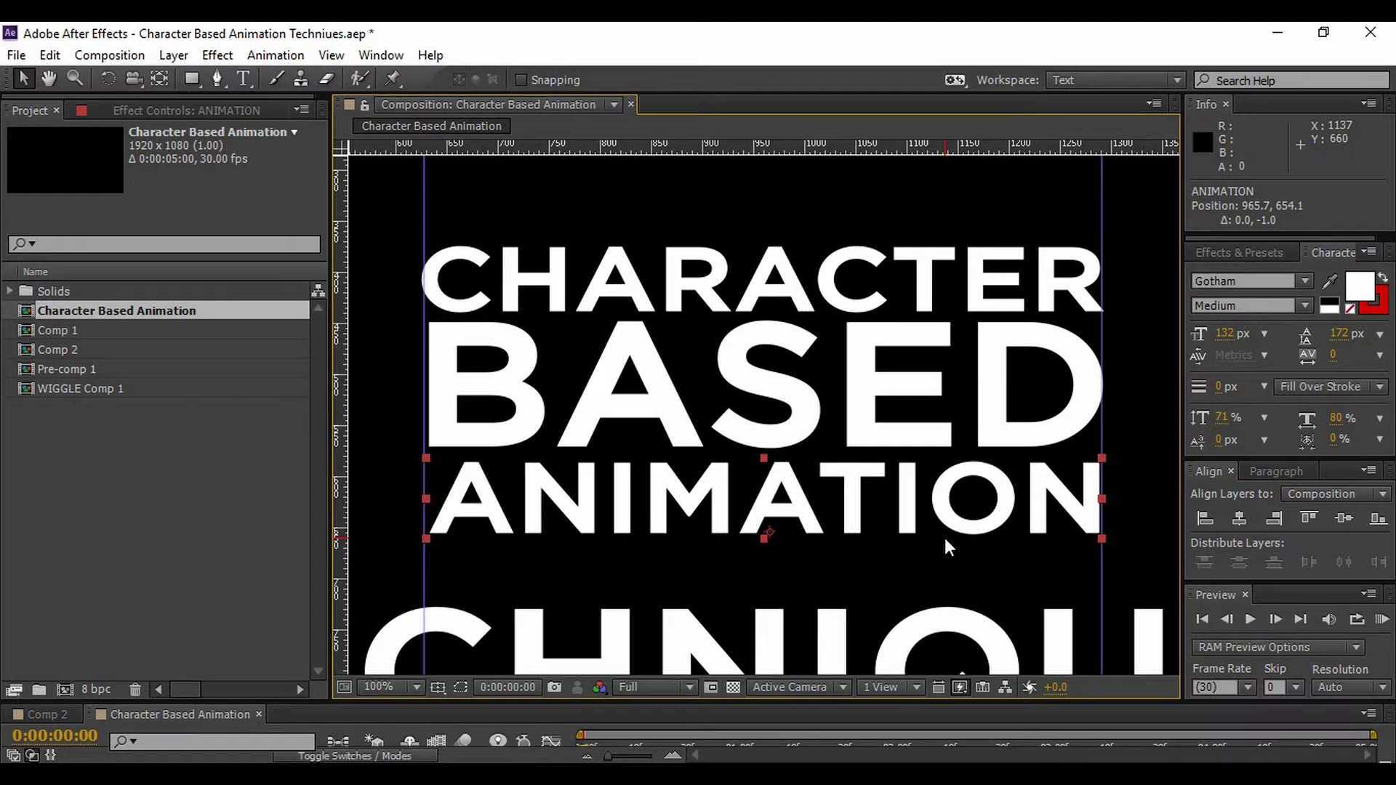
# Step: Reduce the word TECHNIQUES to a font size of 111 px and place it just beneath ANIMATION
pyautogui.click(935, 646)
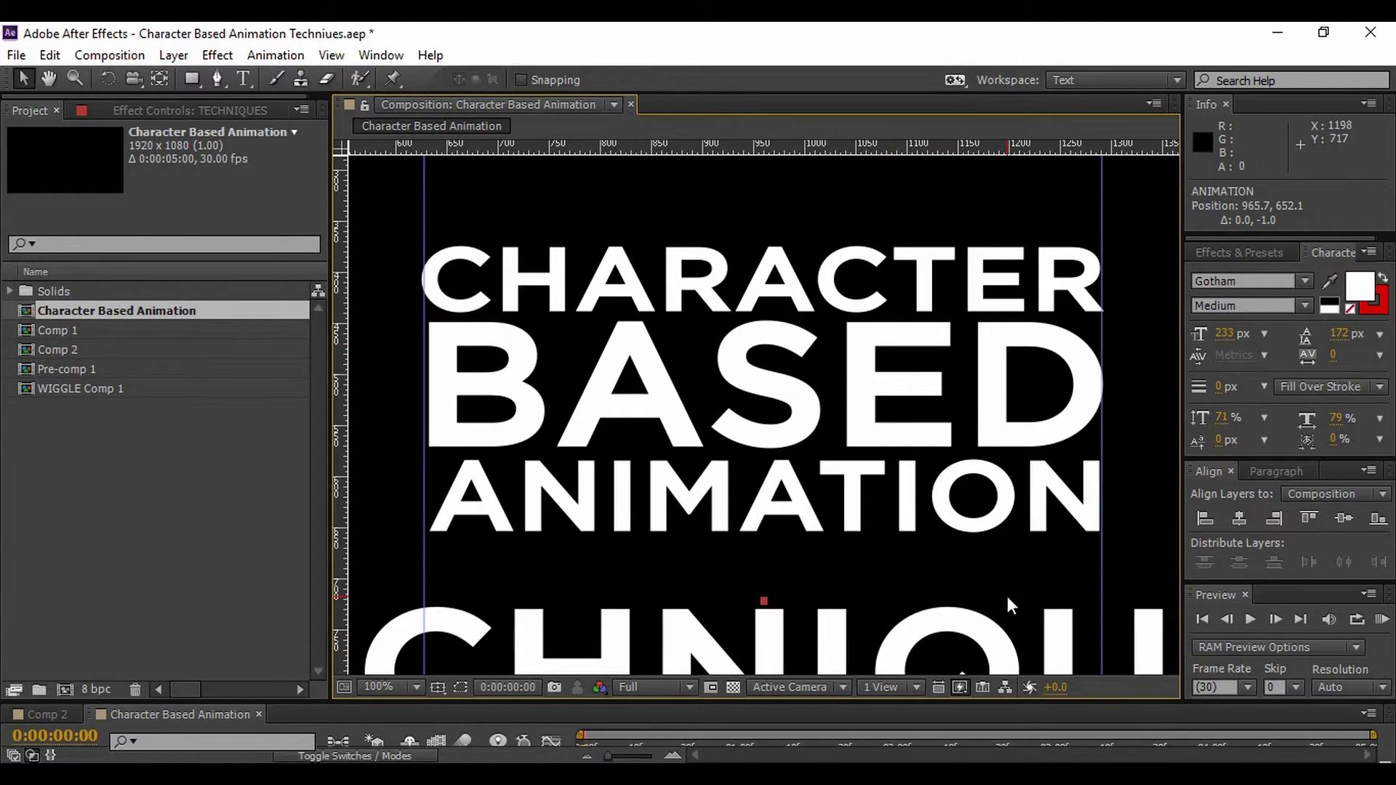
pyautogui.click(1225, 333)
pyautogui.moveTo(1225, 333); pyautogui.dragTo(1120, 352)
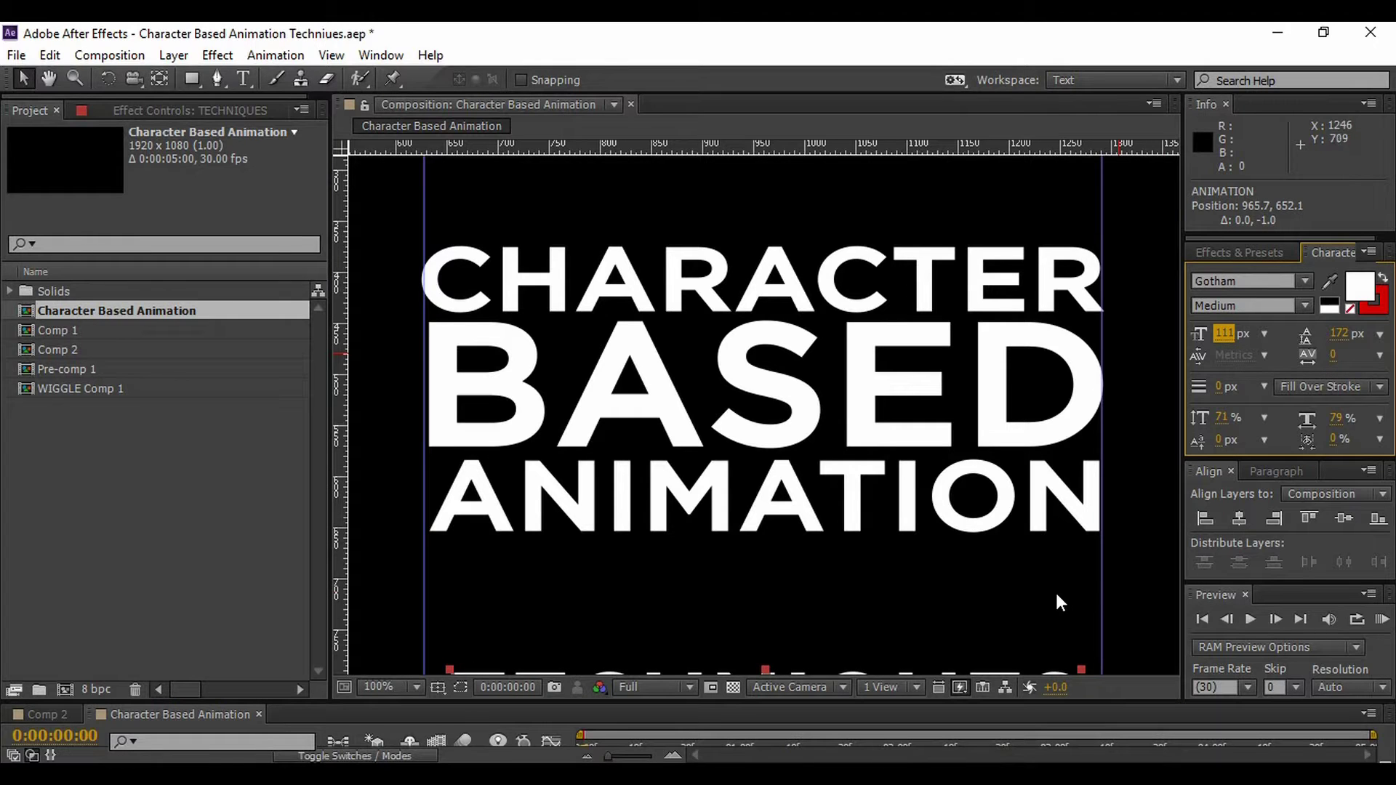
pyautogui.moveTo(1053, 639); pyautogui.dragTo(1045, 544)
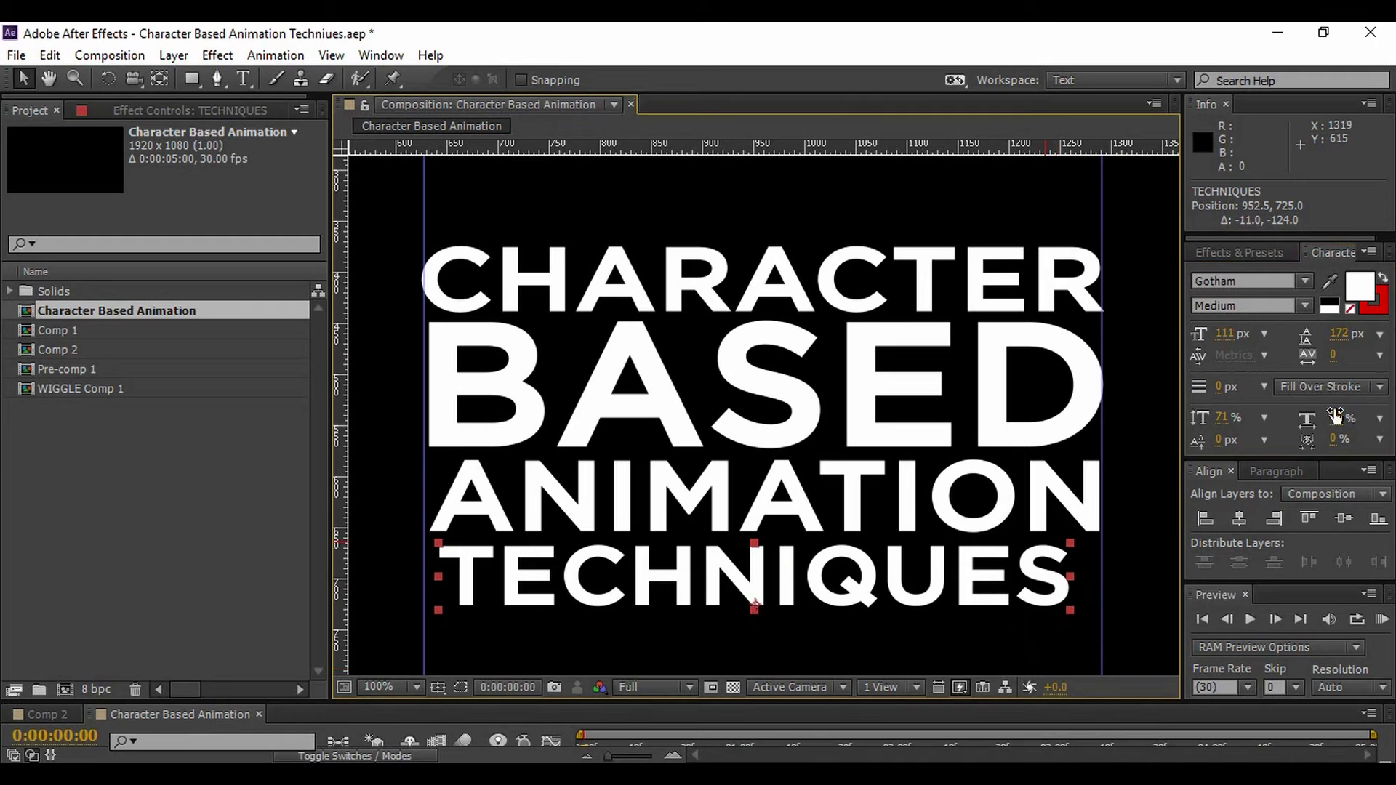
# Step: Fit TECHNIQUES between the guides with a font size of 119 px and centre it horizontally in the composition
pyautogui.moveTo(1226, 335); pyautogui.dragTo(1240, 338)
pyautogui.click(1240, 518)
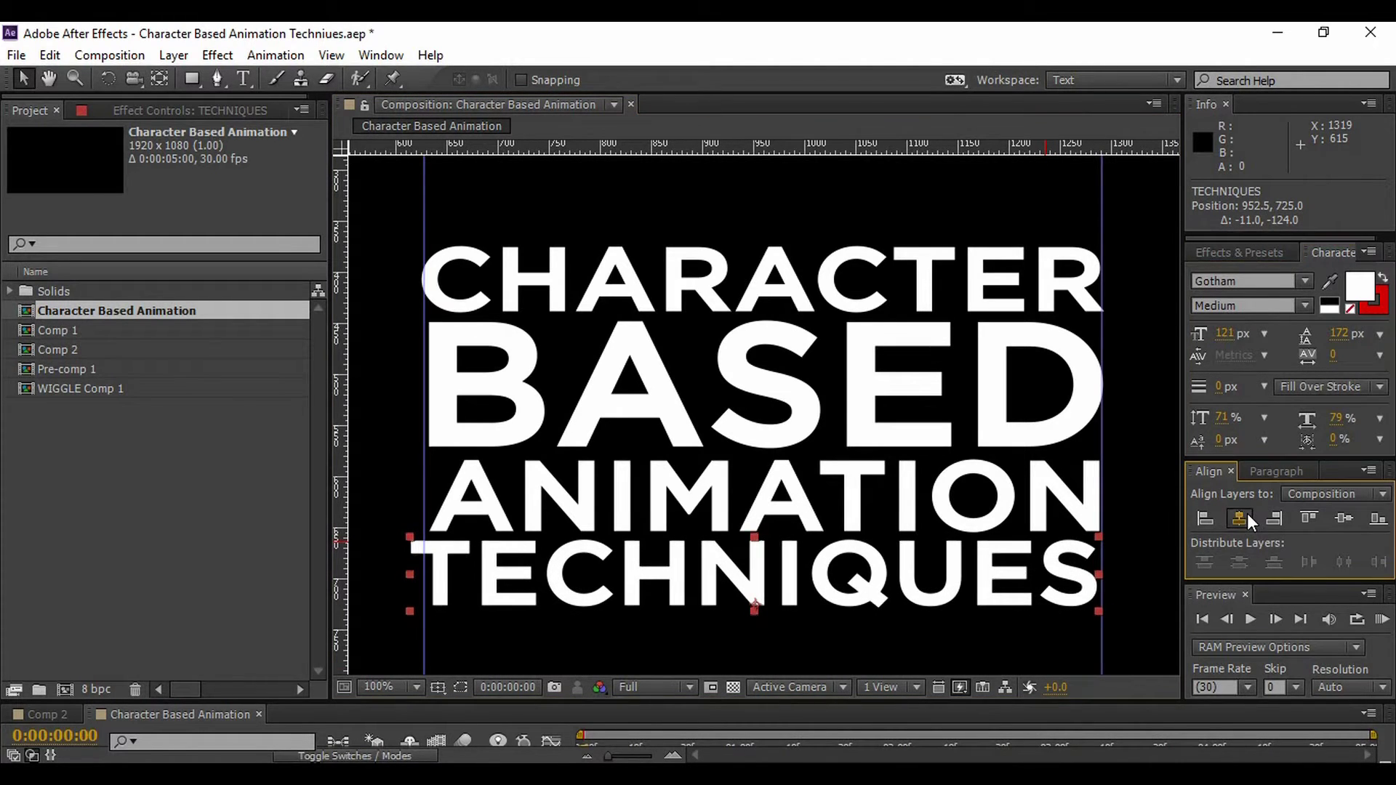
pyautogui.moveTo(1235, 334); pyautogui.dragTo(1232, 334)
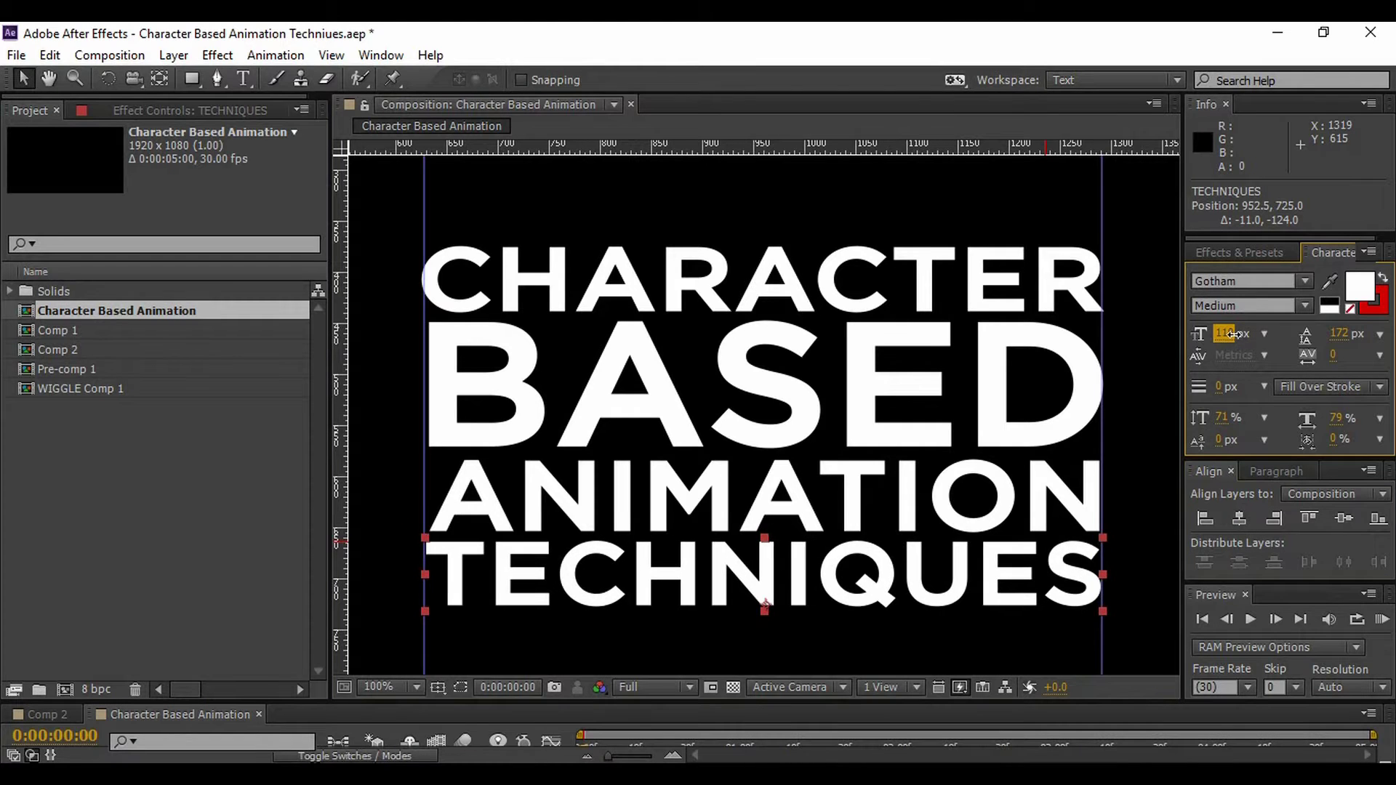
pyautogui.click(926, 626)
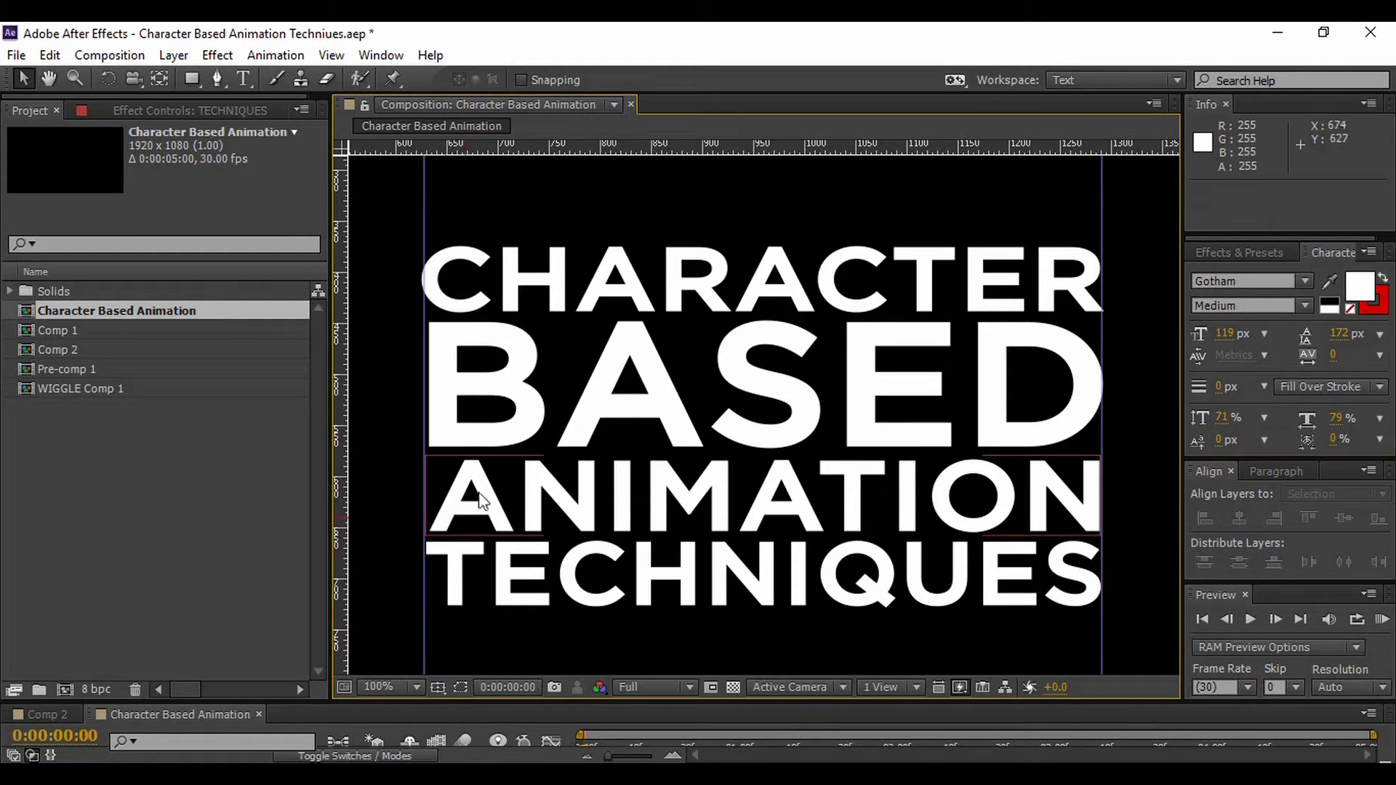
# Step: Fit the whole composition in the viewer and hide the rulers and guides
pyautogui.click(409, 683)
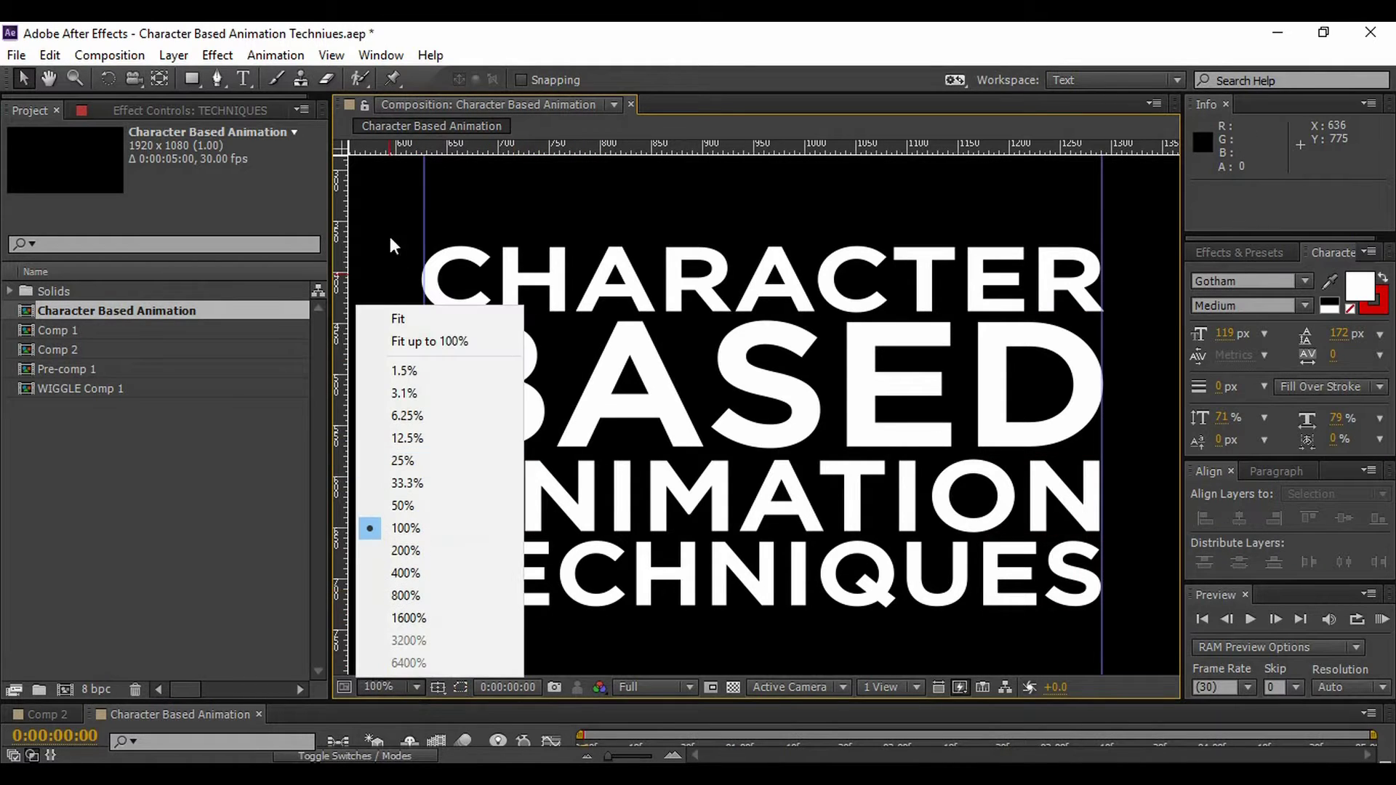
pyautogui.click(399, 322)
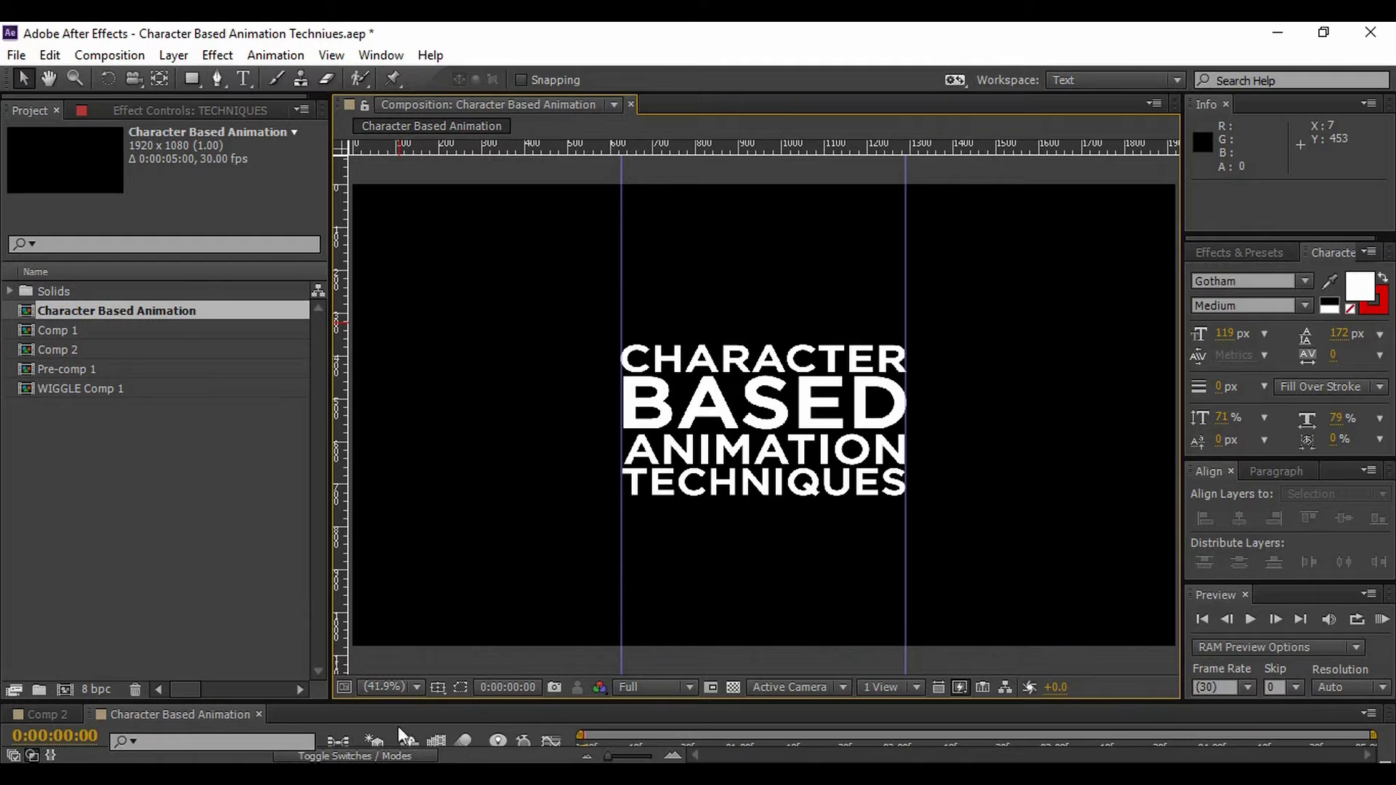
pyautogui.click(437, 687)
pyautogui.click(469, 634)
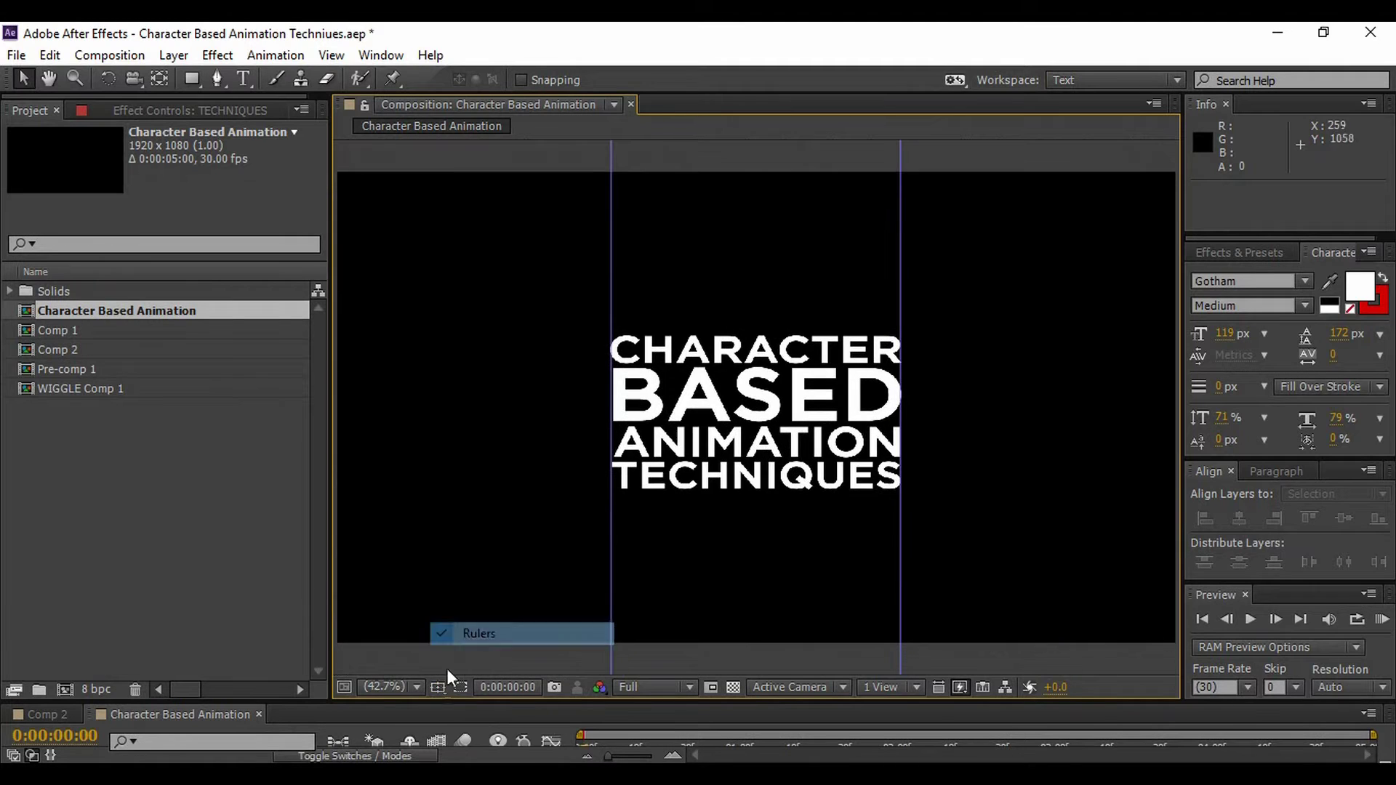
pyautogui.click(437, 687)
pyautogui.click(473, 614)
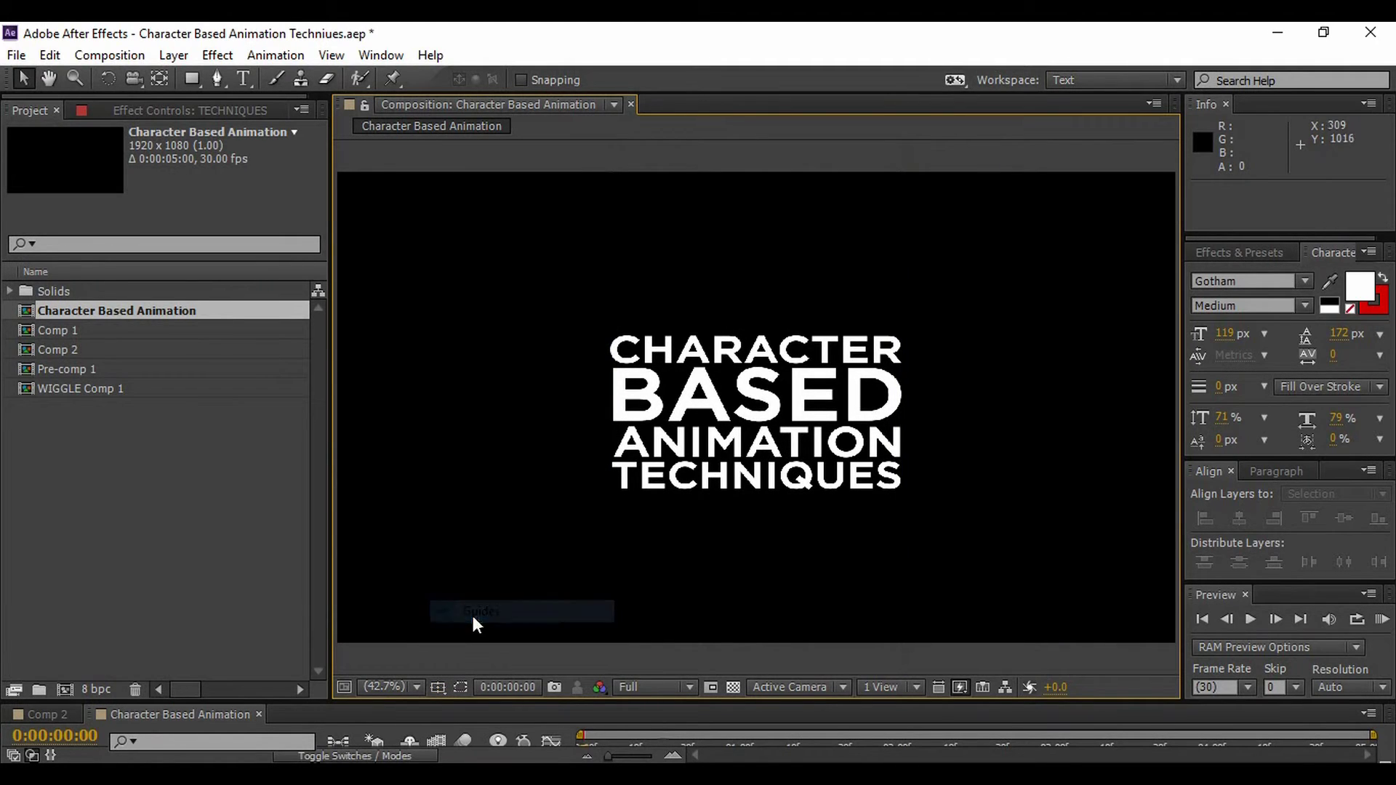
# Step: Make the blue BG solid layer visible again and lock it
pyautogui.moveTo(762, 697); pyautogui.dragTo(785, 539)
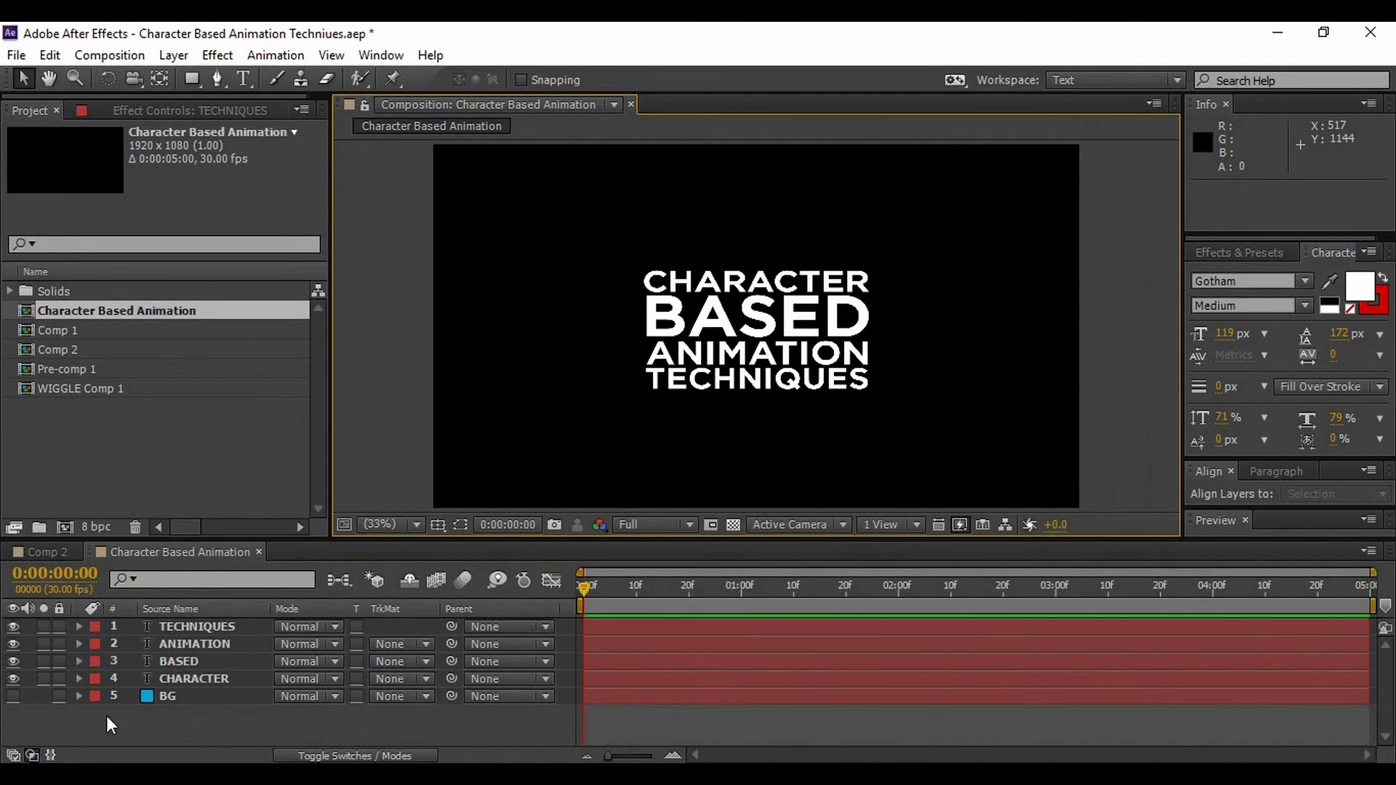
pyautogui.click(13, 697)
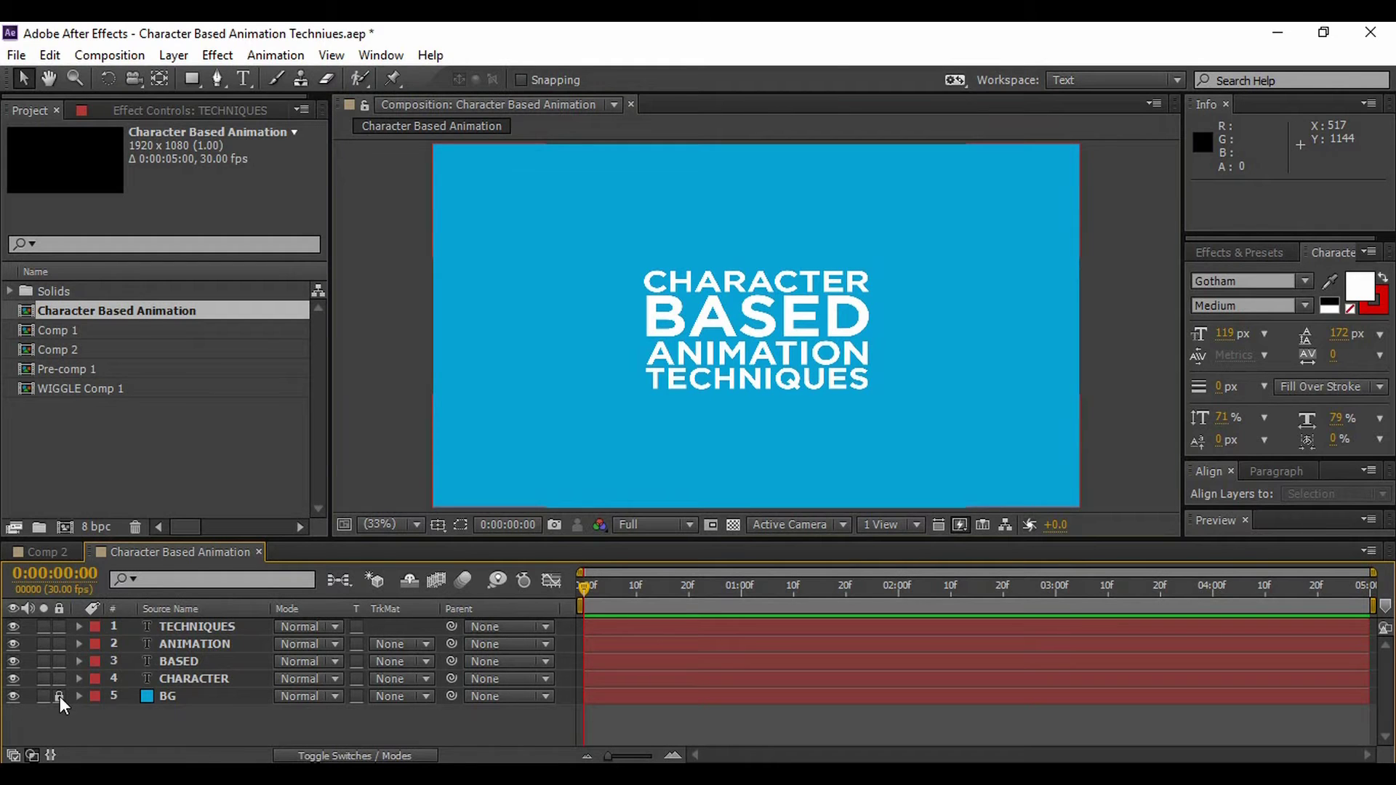
pyautogui.moveTo(737, 541); pyautogui.dragTo(748, 596)
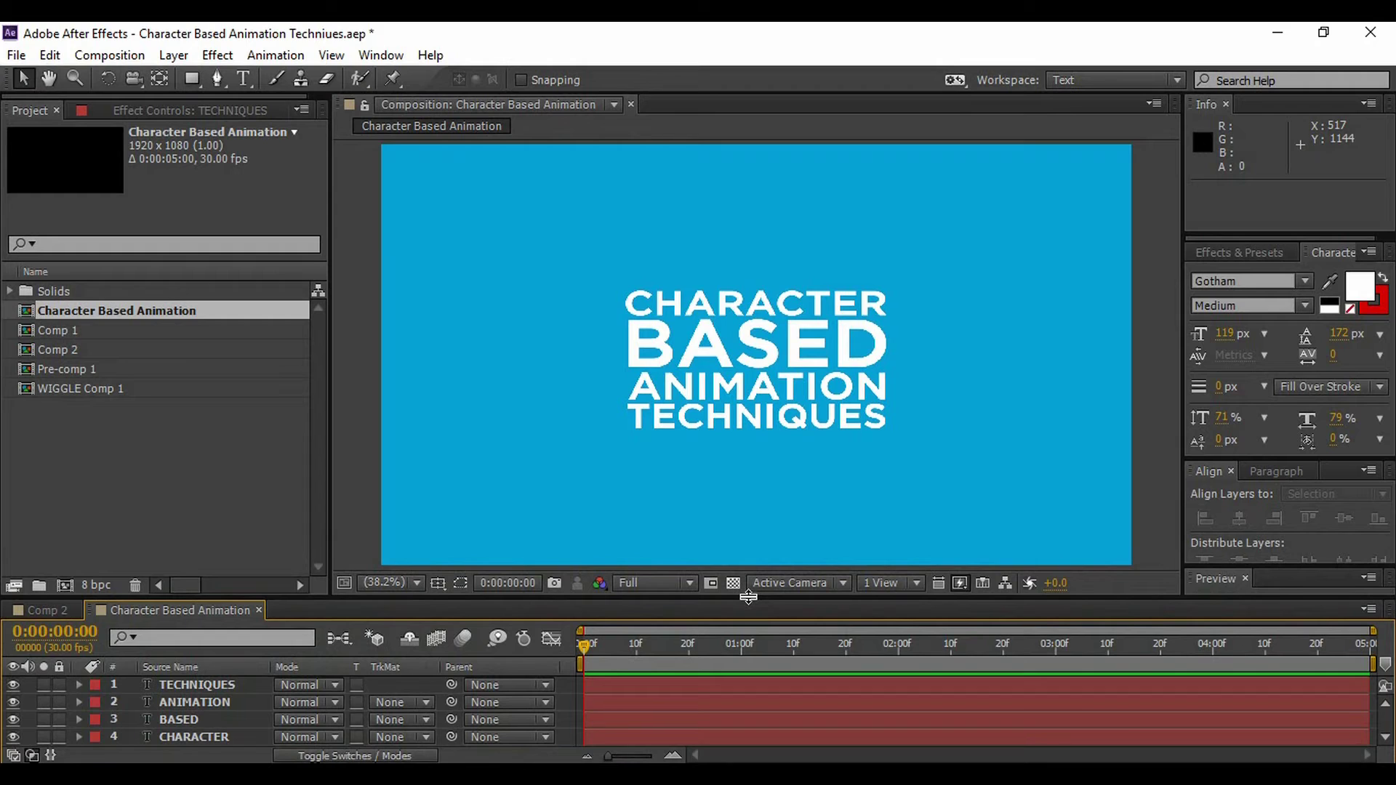
# Step: Add a Position text animator to the CHARACTER layer
pyautogui.click(197, 732)
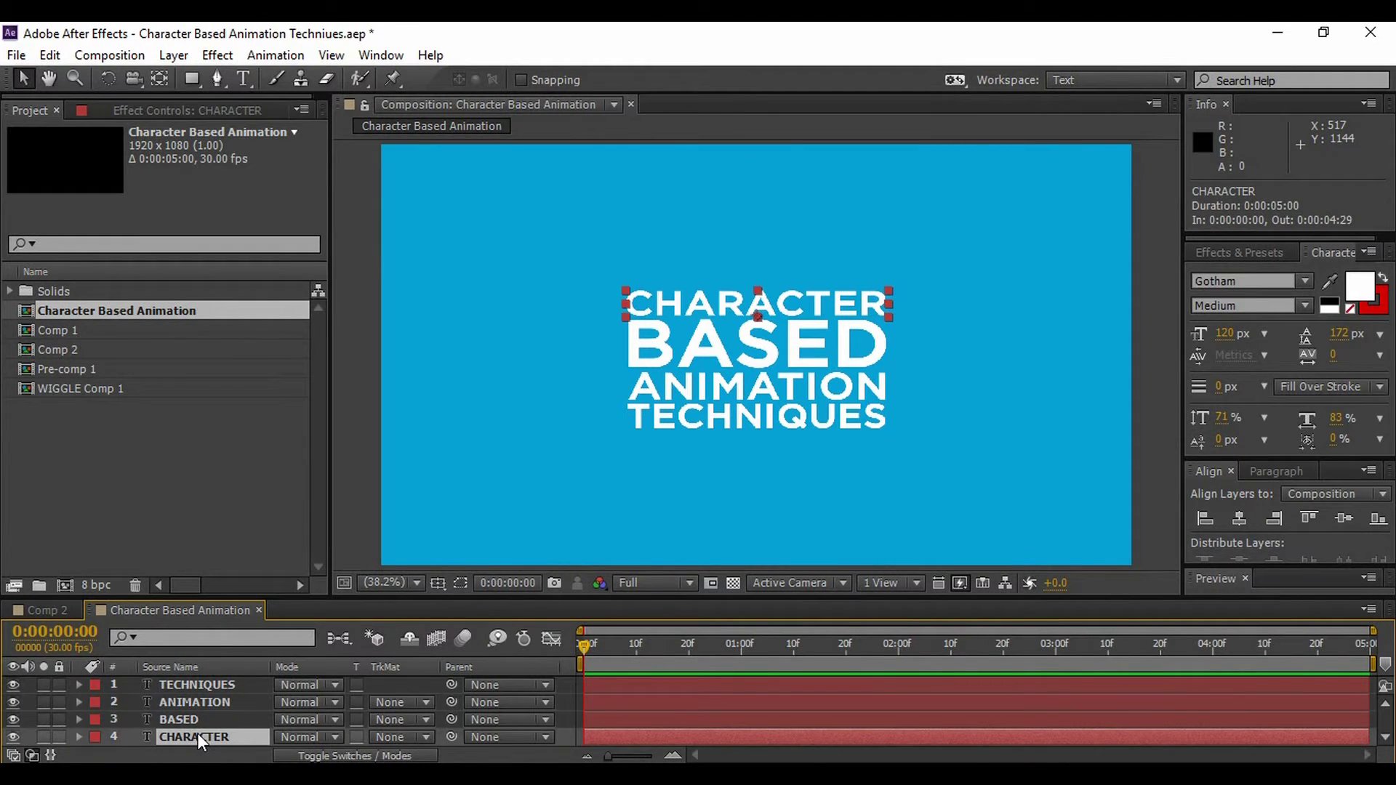
pyautogui.click(78, 737)
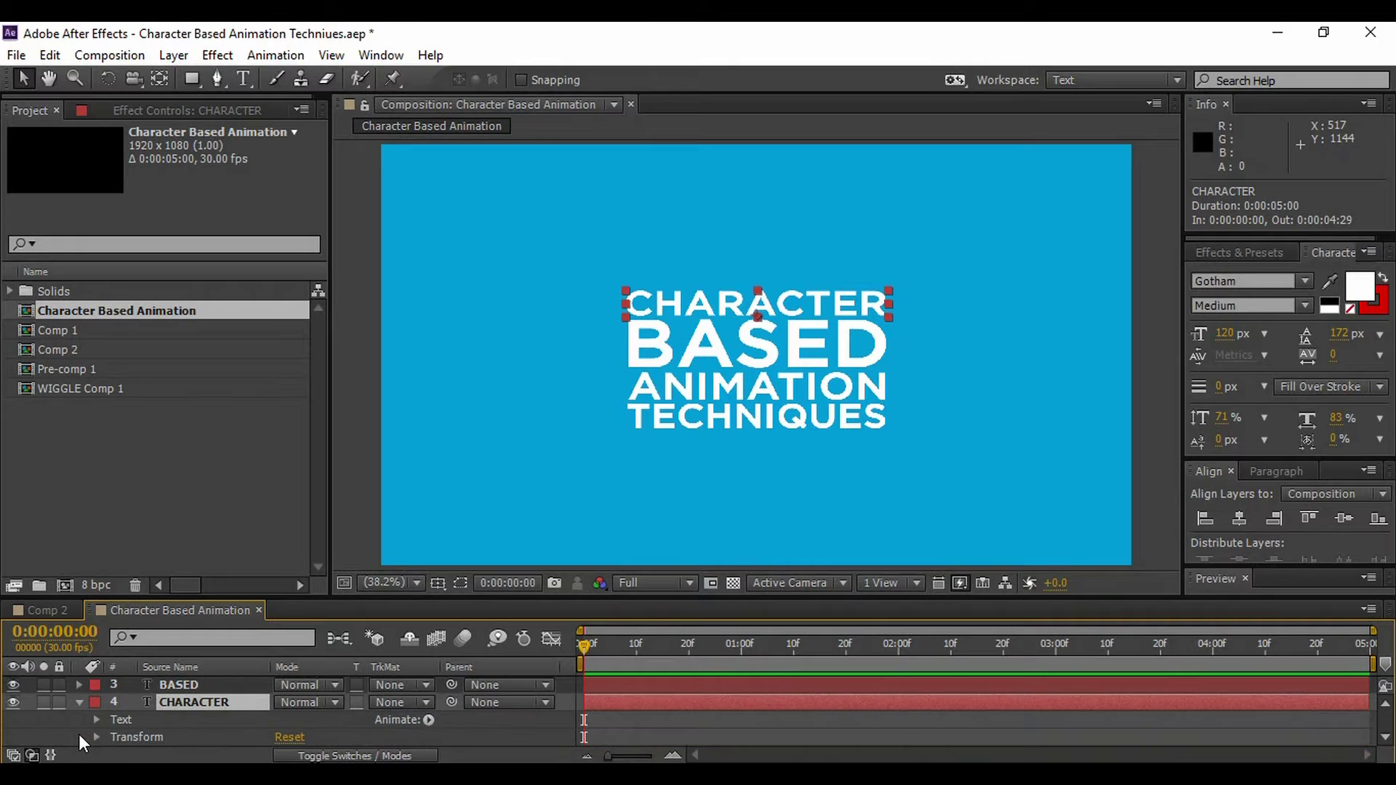
pyautogui.click(429, 719)
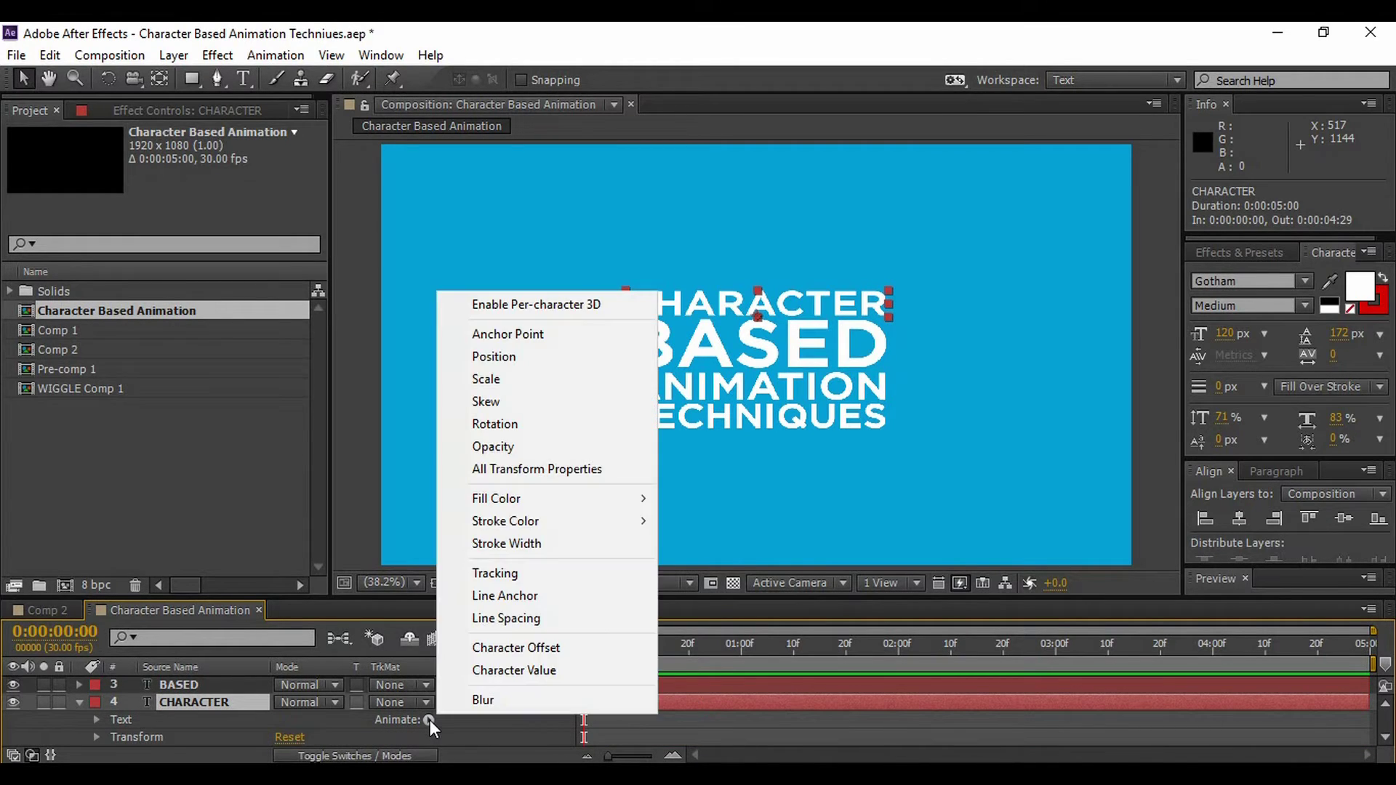
pyautogui.click(509, 359)
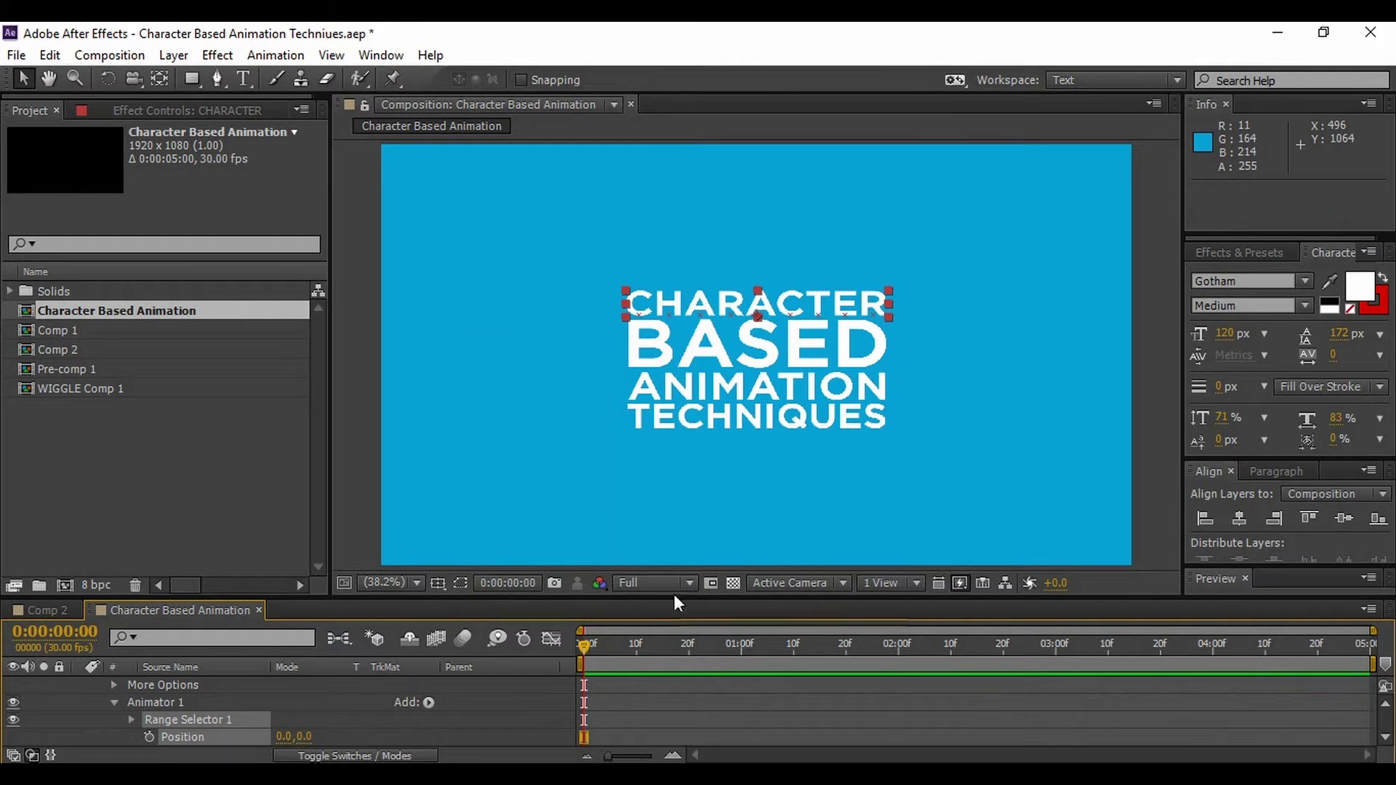
pyautogui.moveTo(663, 598); pyautogui.dragTo(663, 547)
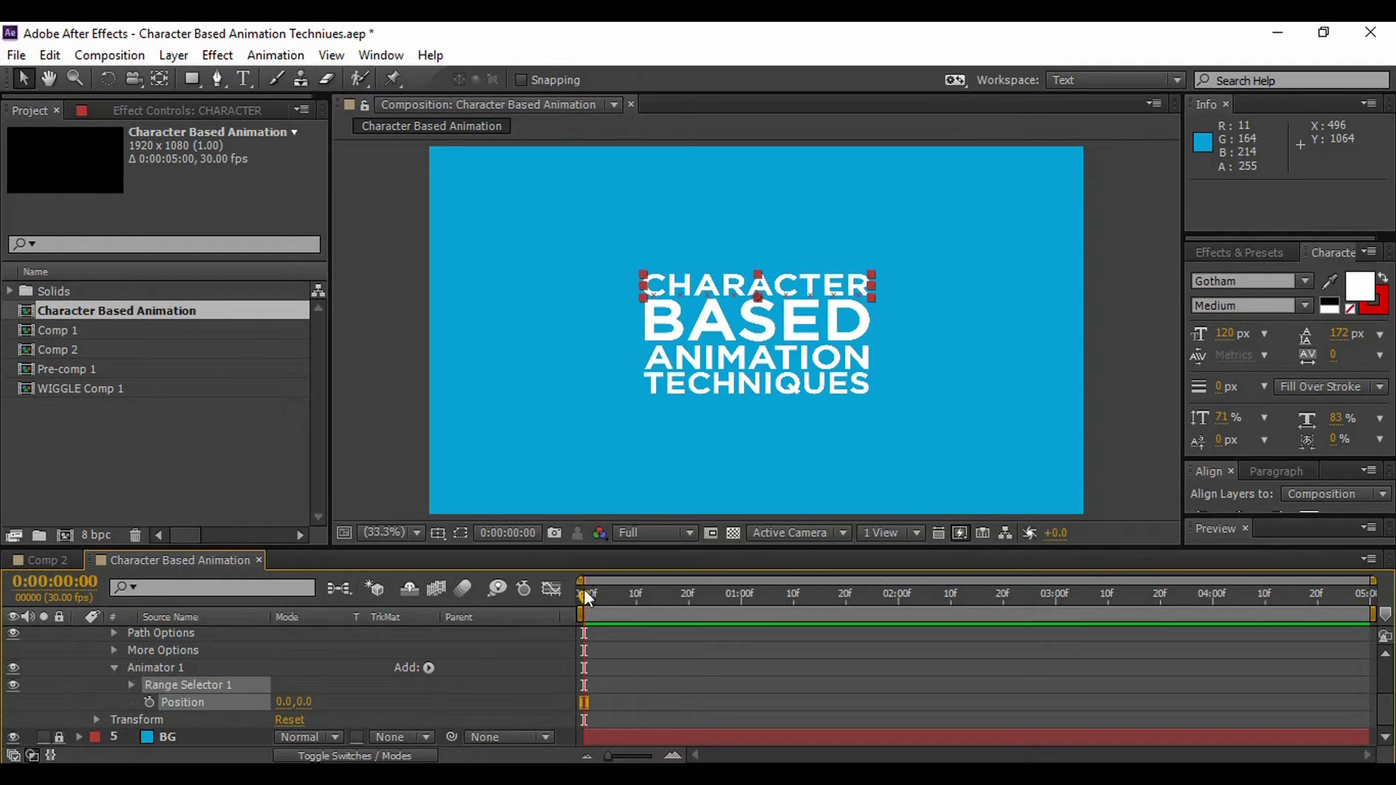
# Step: Keyframe the CHARACTER animator's Position at 0, 0 at one second and 0, -524 at frame 1
pyautogui.moveTo(584, 590); pyautogui.dragTo(740, 622)
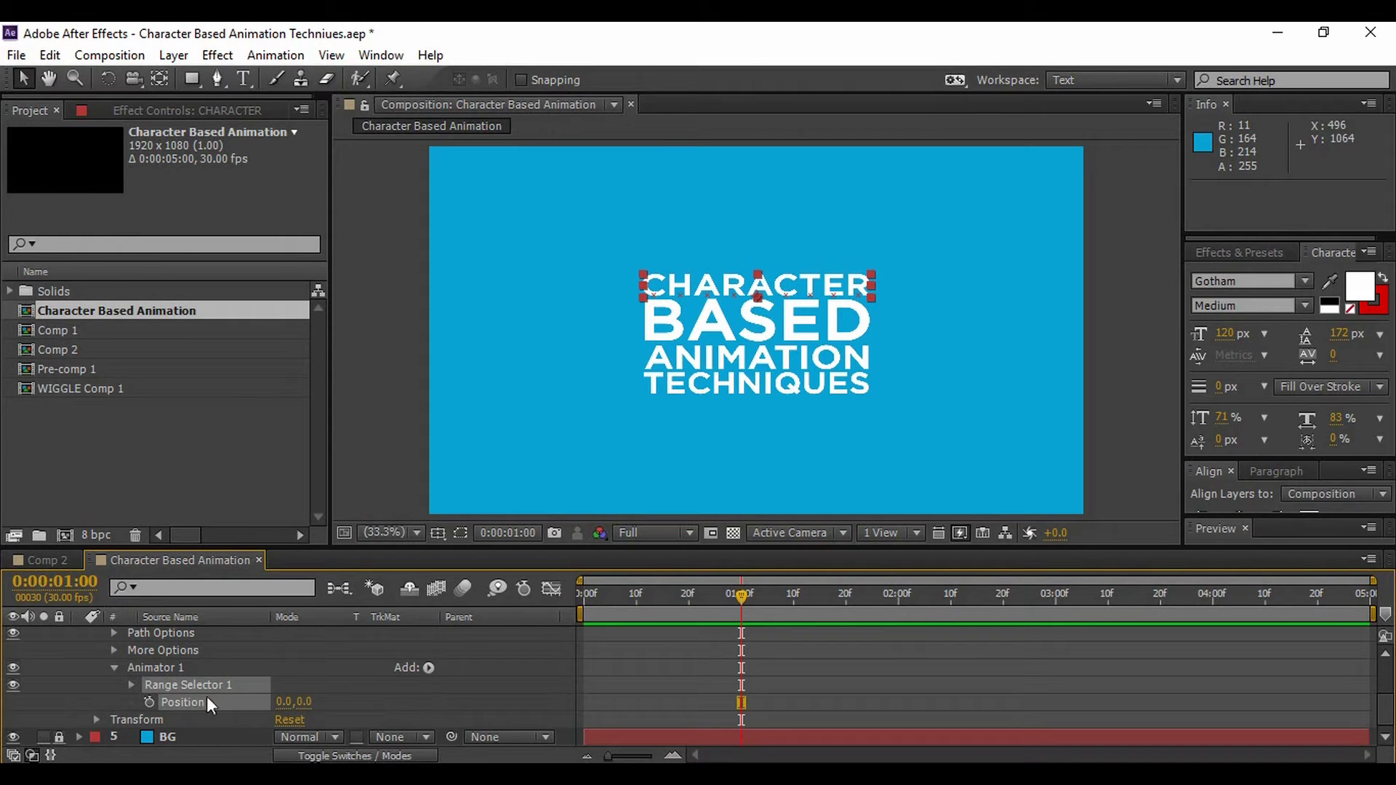
pyautogui.click(150, 703)
pyautogui.moveTo(743, 591); pyautogui.dragTo(594, 603)
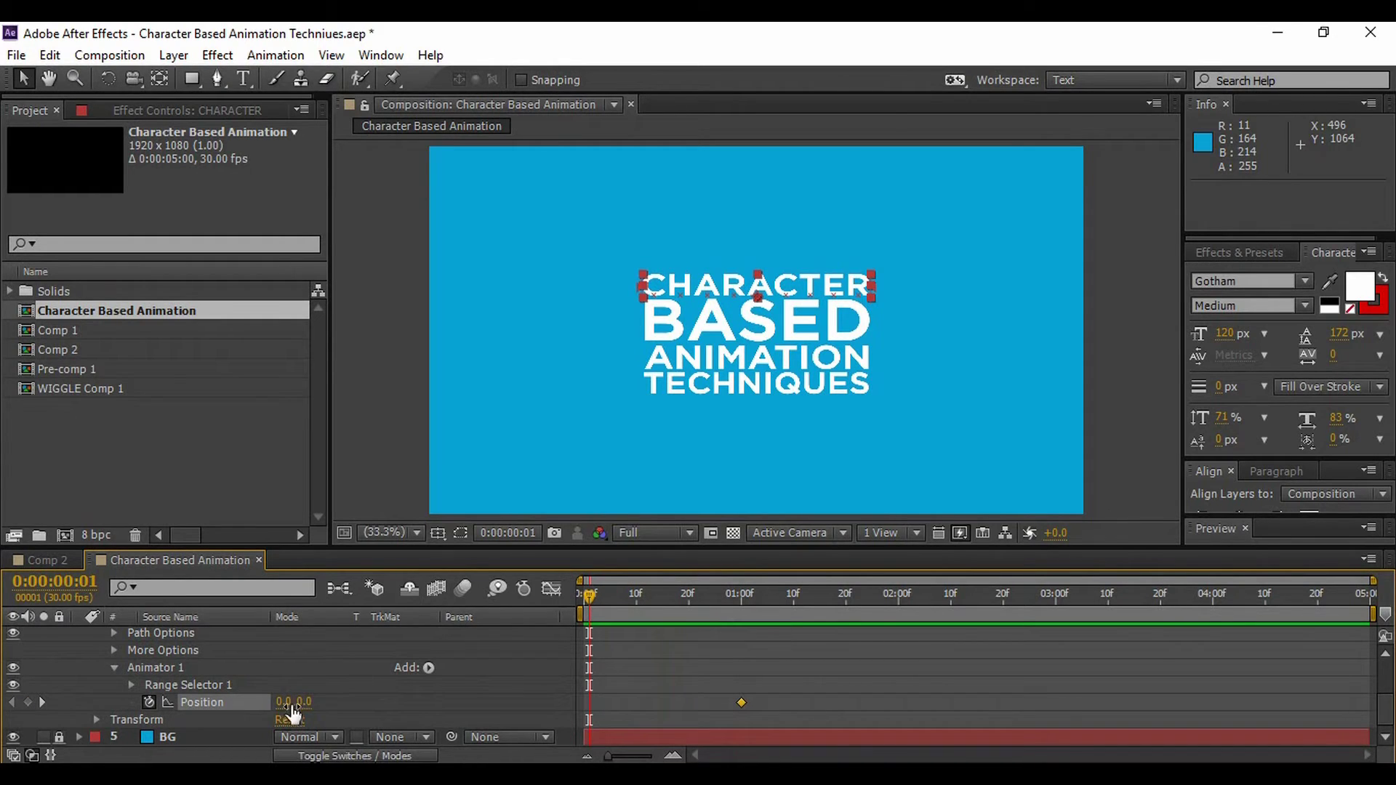
pyautogui.moveTo(285, 703); pyautogui.dragTo(240, 703)
# Step: Play back the composition to check how the word CHARACTER drops into place, and stop the playback
pyautogui.moveTo(1318, 466); pyautogui.dragTo(1318, 373)
pyautogui.click(1208, 529)
pyautogui.click(1251, 530)
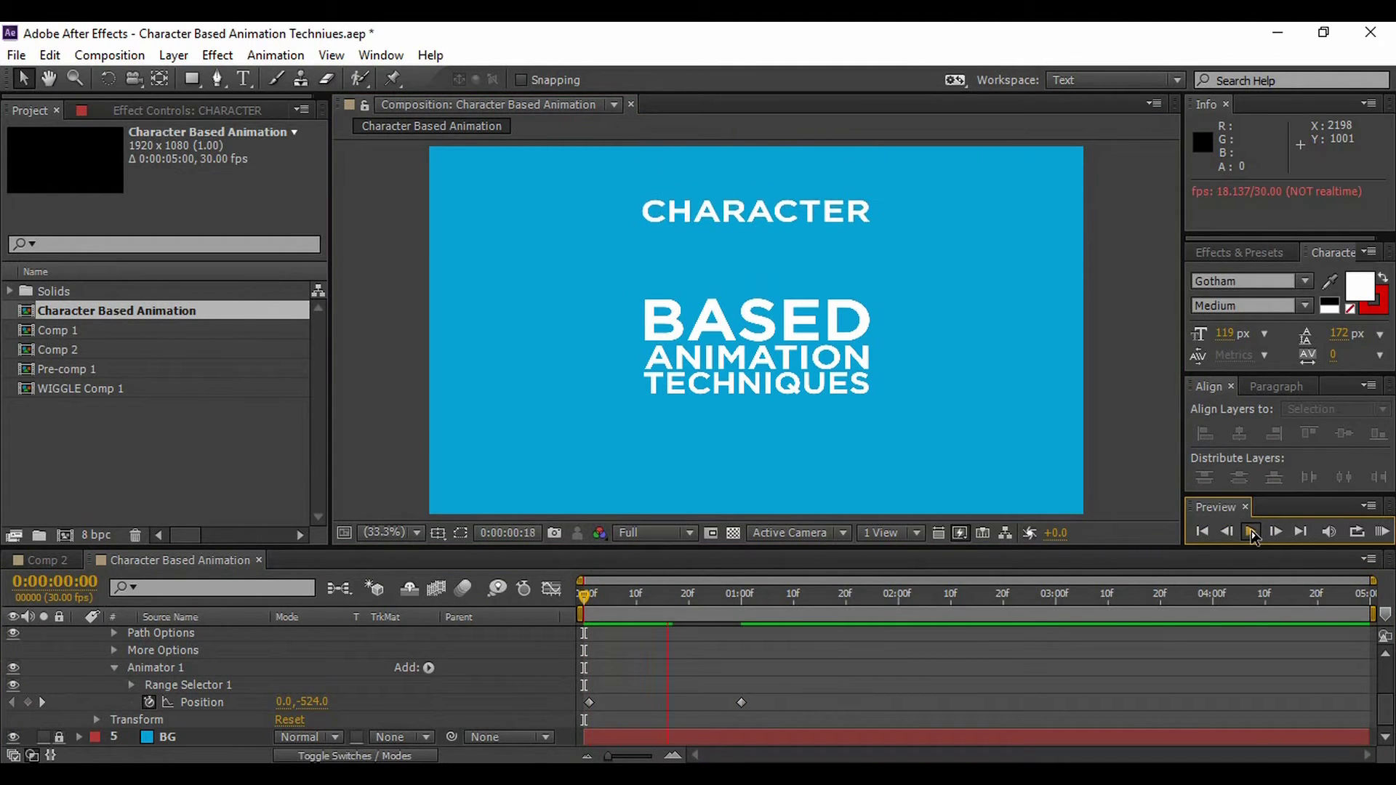
pyautogui.click(1250, 530)
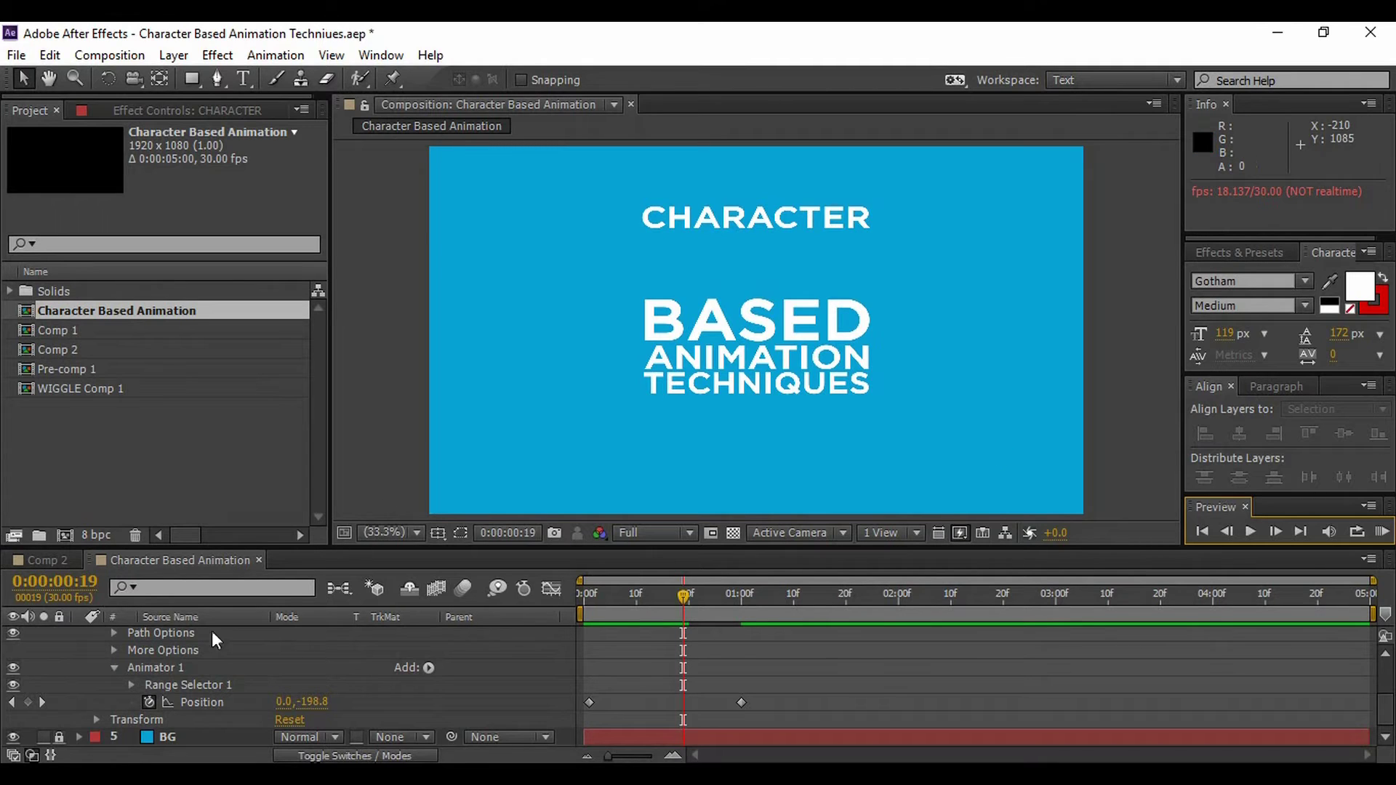
# Step: Keyframe the Offset of CHARACTER's Range Selector 1 from 0% at the start to 100% at one second
pyautogui.click(130, 685)
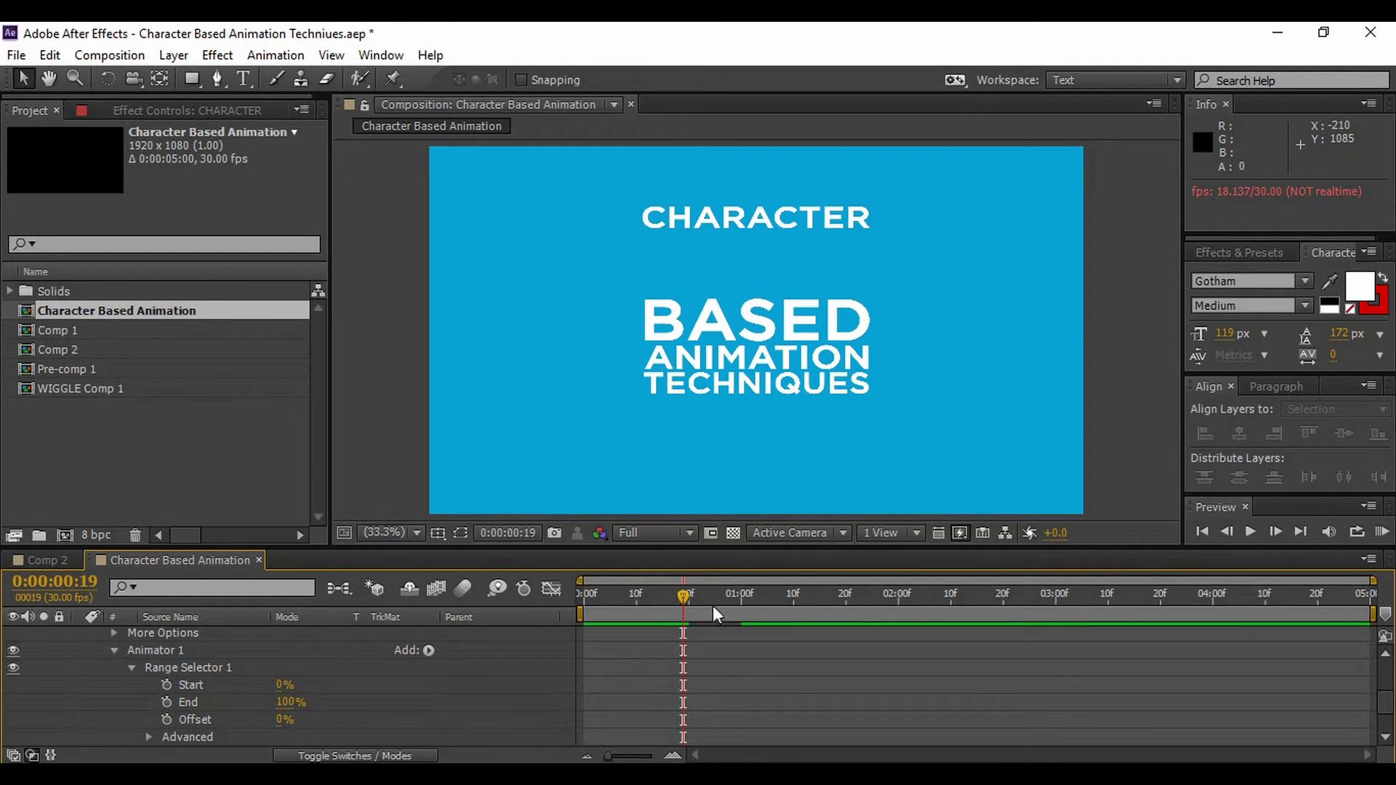
pyautogui.moveTo(680, 600); pyautogui.dragTo(564, 601)
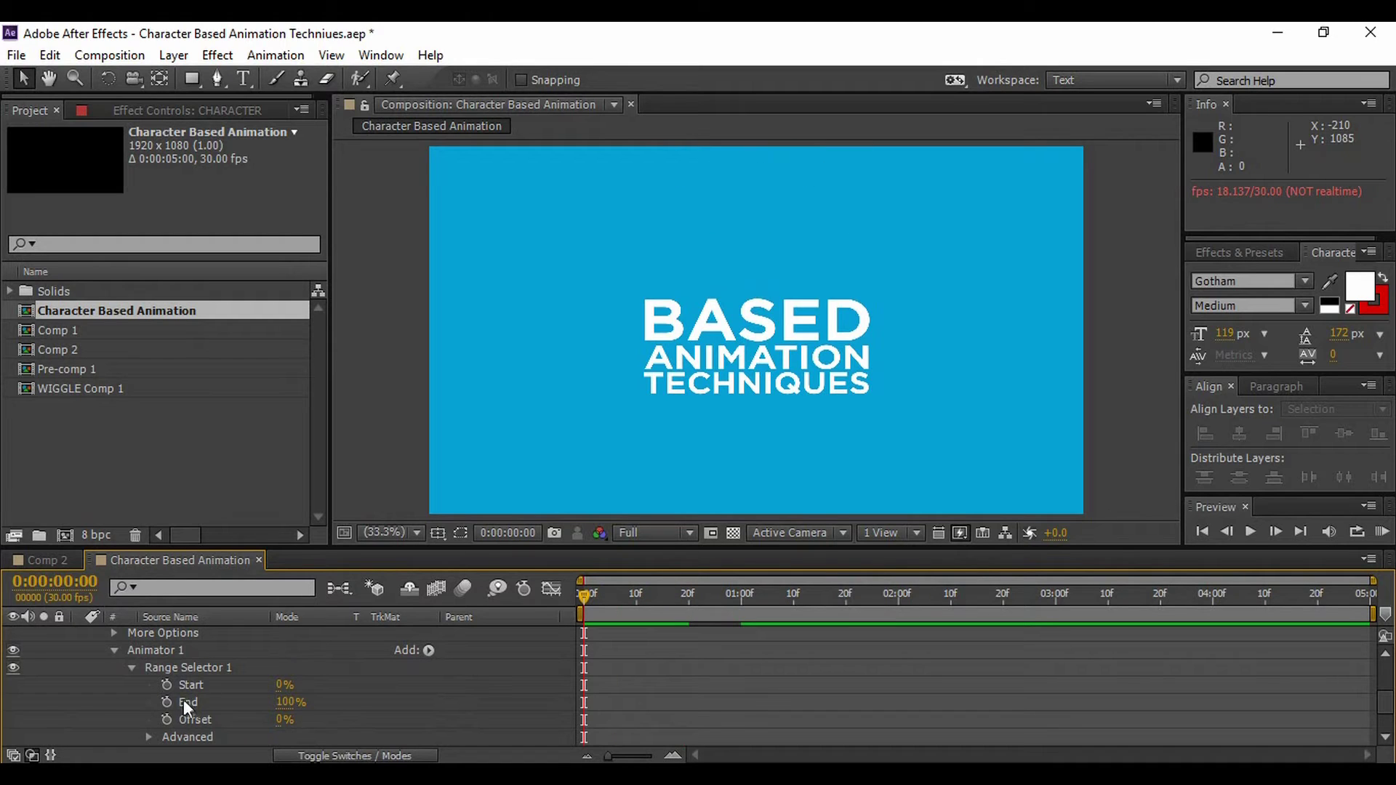
pyautogui.click(167, 719)
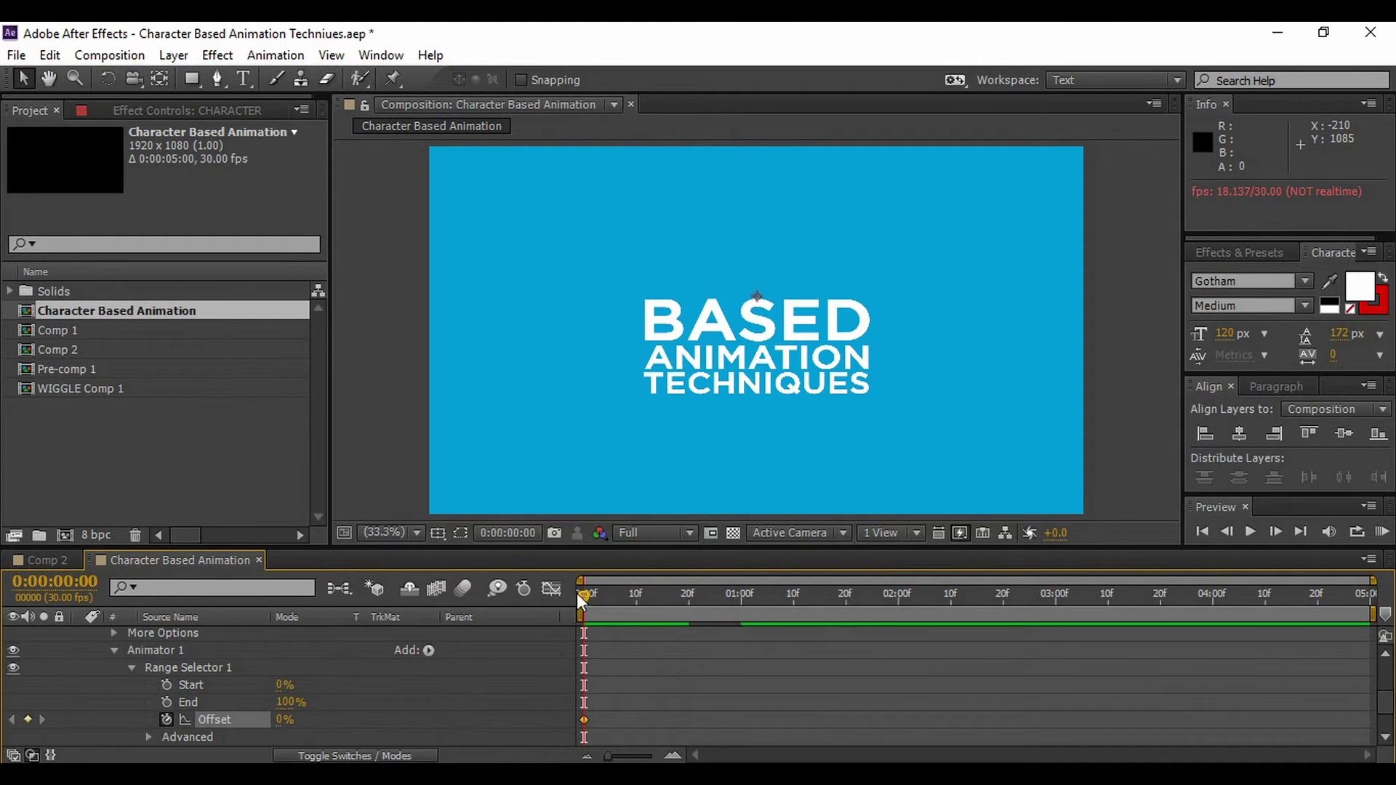
pyautogui.moveTo(582, 591); pyautogui.dragTo(741, 607)
pyautogui.moveTo(283, 719); pyautogui.dragTo(494, 706)
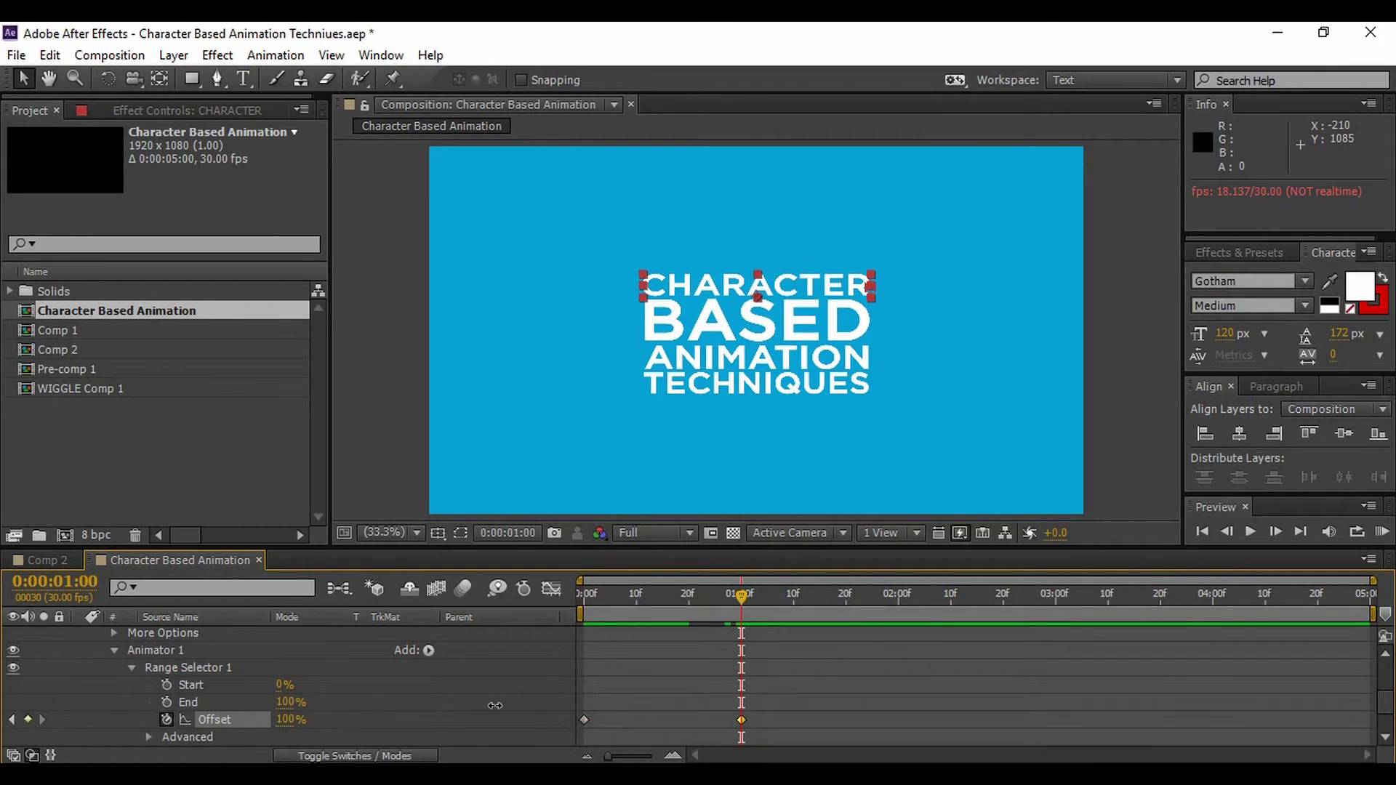
pyautogui.moveTo(740, 594); pyautogui.dragTo(438, 639)
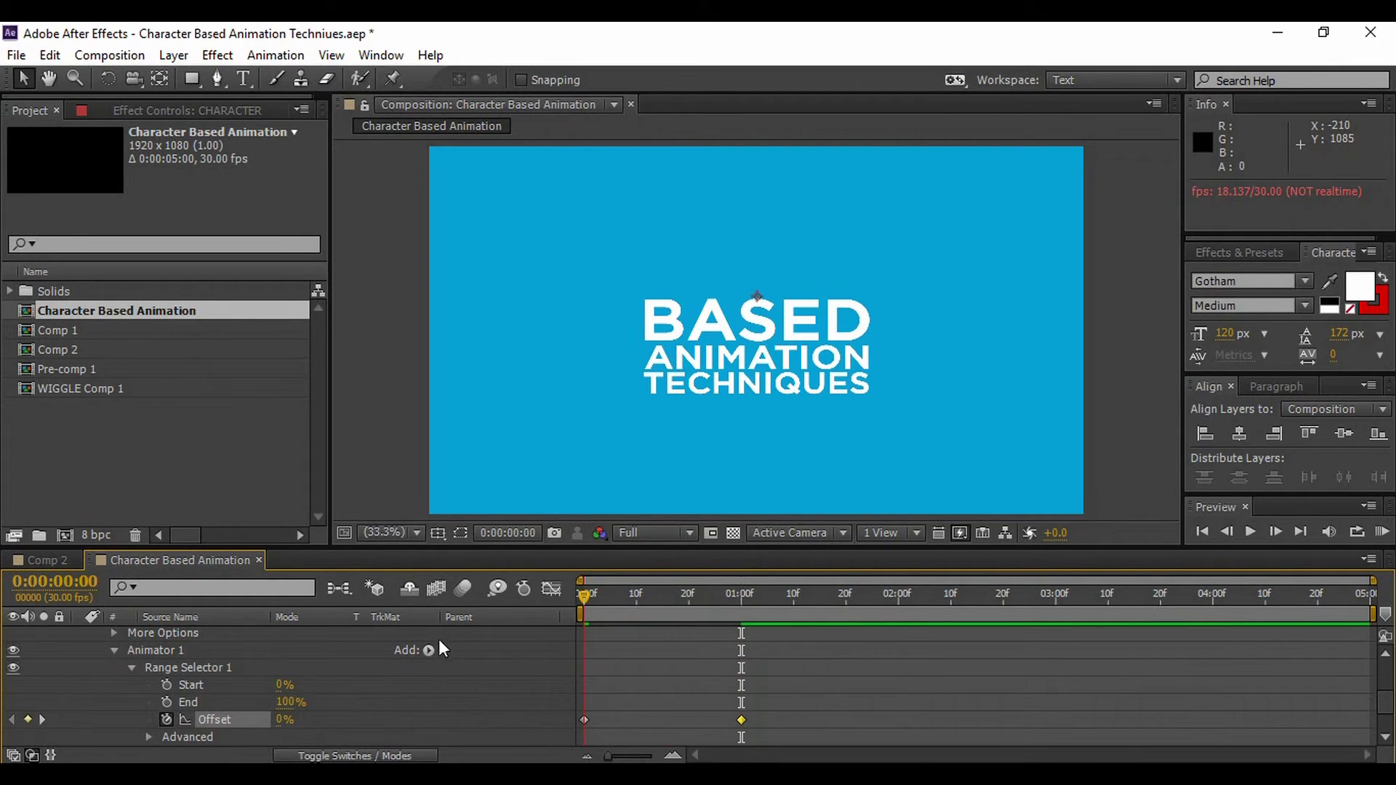
# Step: Play back the composition to check CHARACTER's letter-by-letter drop, stop it, and collapse the CHARACTER layer
pyautogui.click(1251, 531)
pyautogui.click(1245, 536)
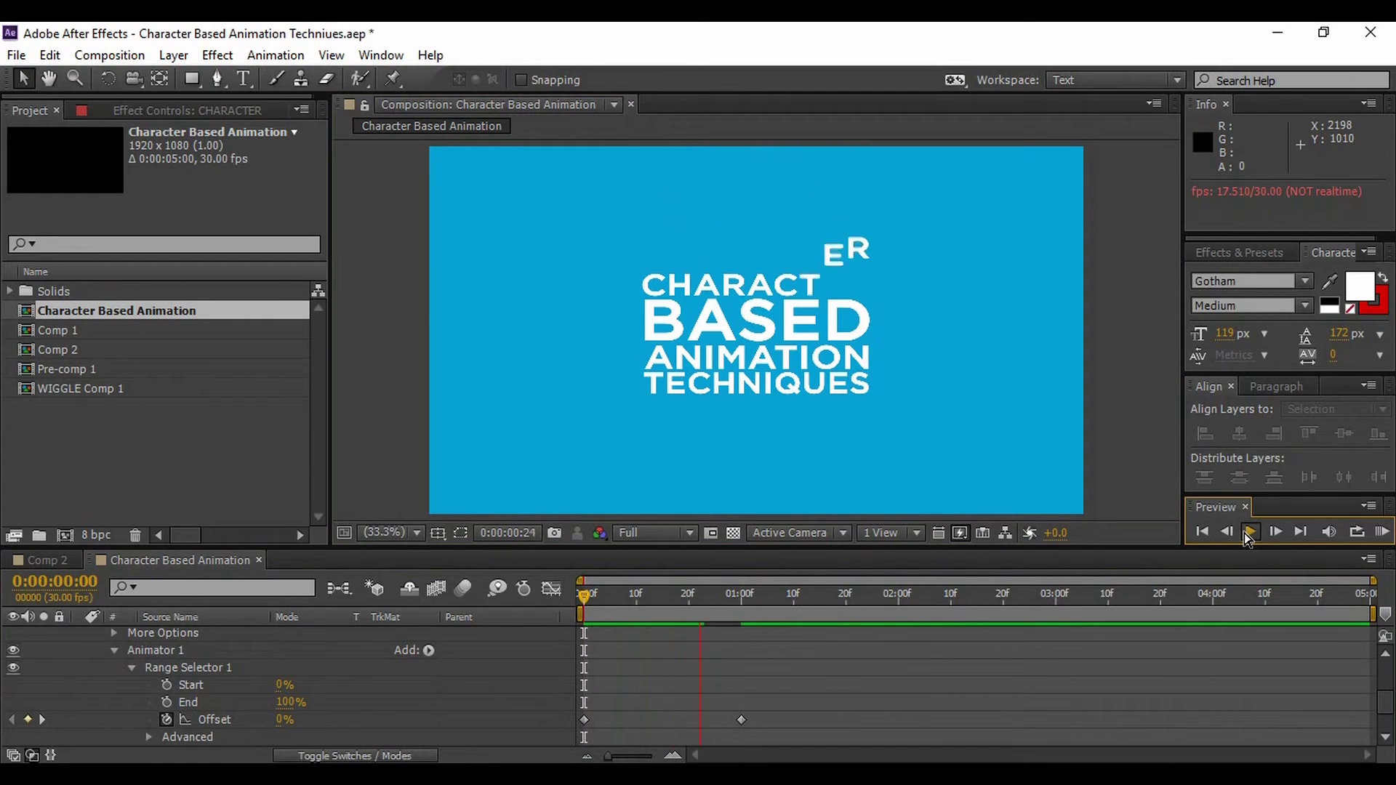
pyautogui.click(1245, 534)
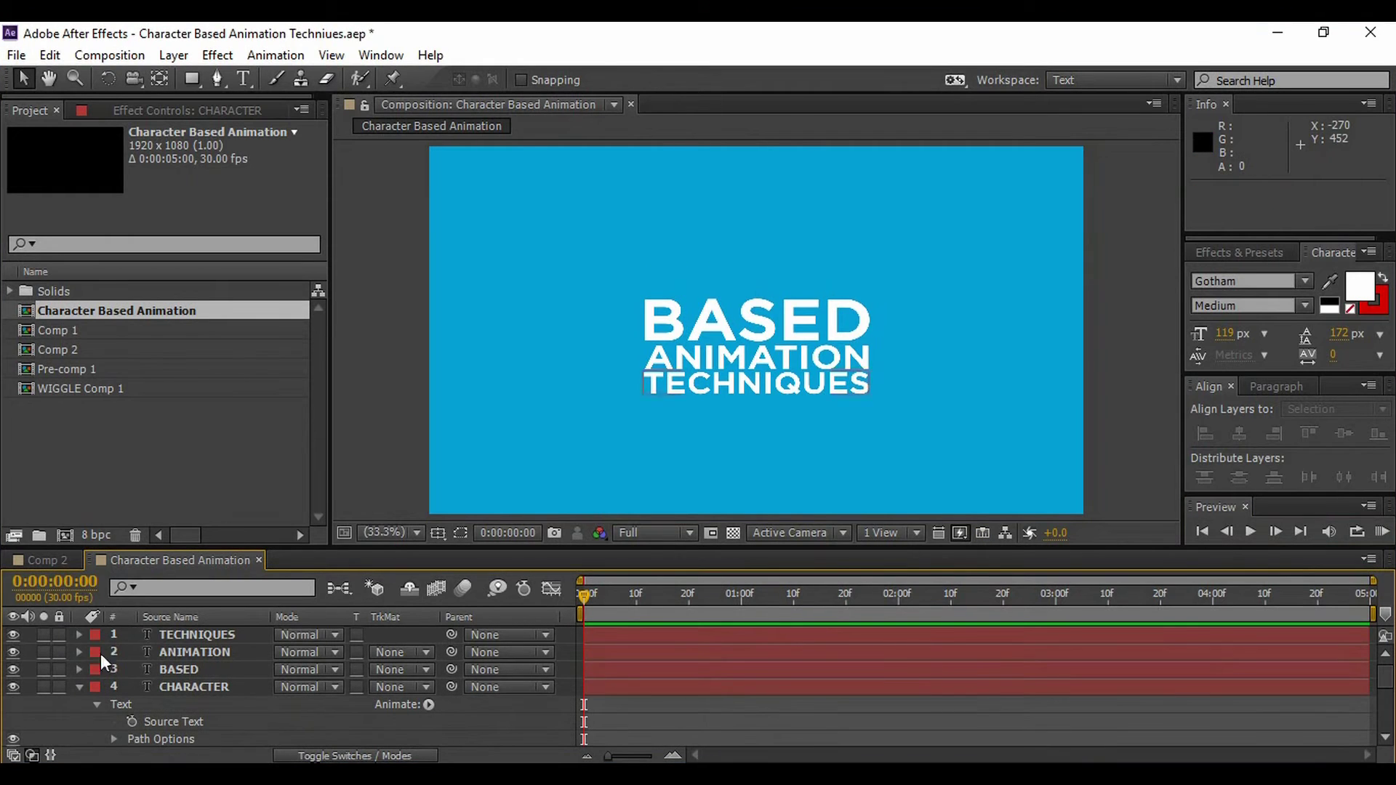
pyautogui.click(80, 686)
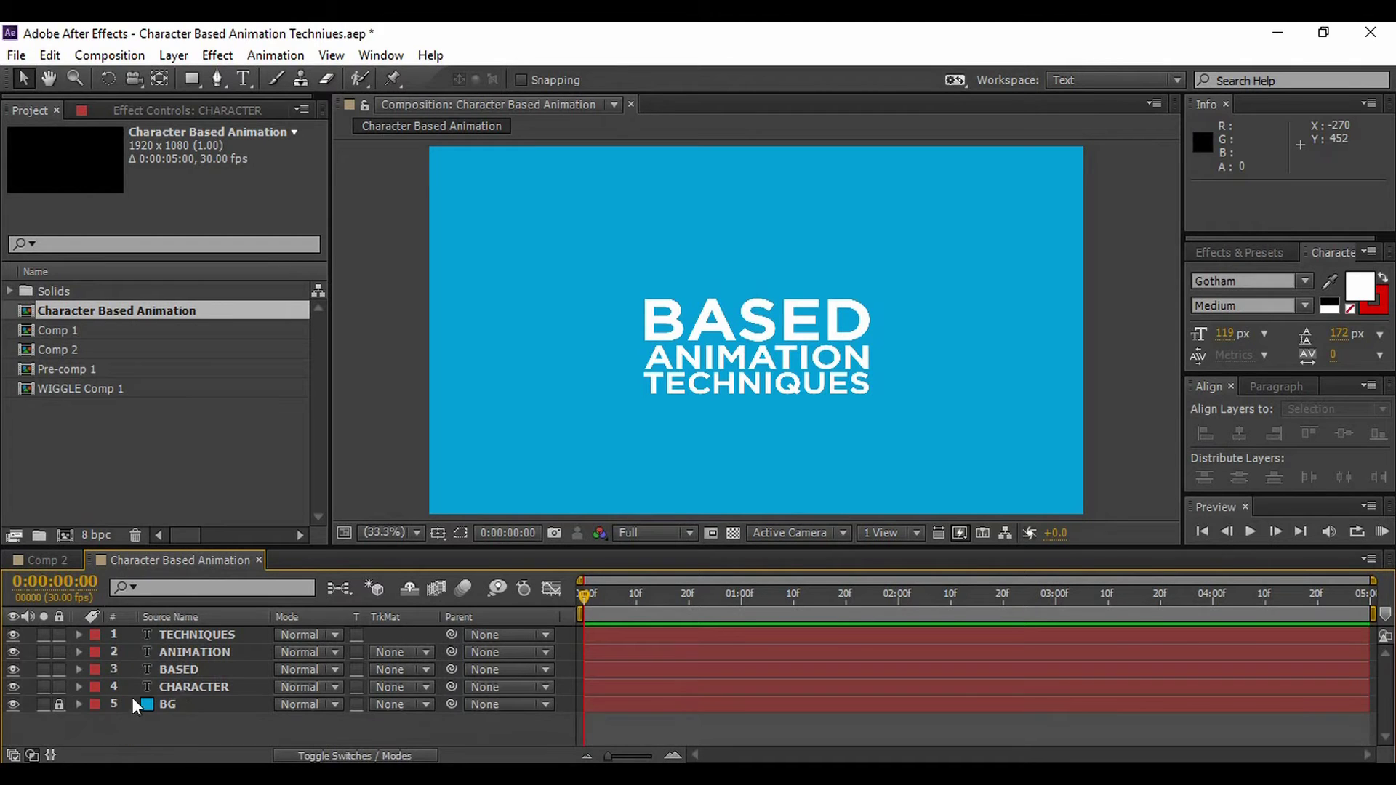
# Step: Move the BASED layer's anchor point to the centre of the word with the Pan Behind tool
pyautogui.click(198, 669)
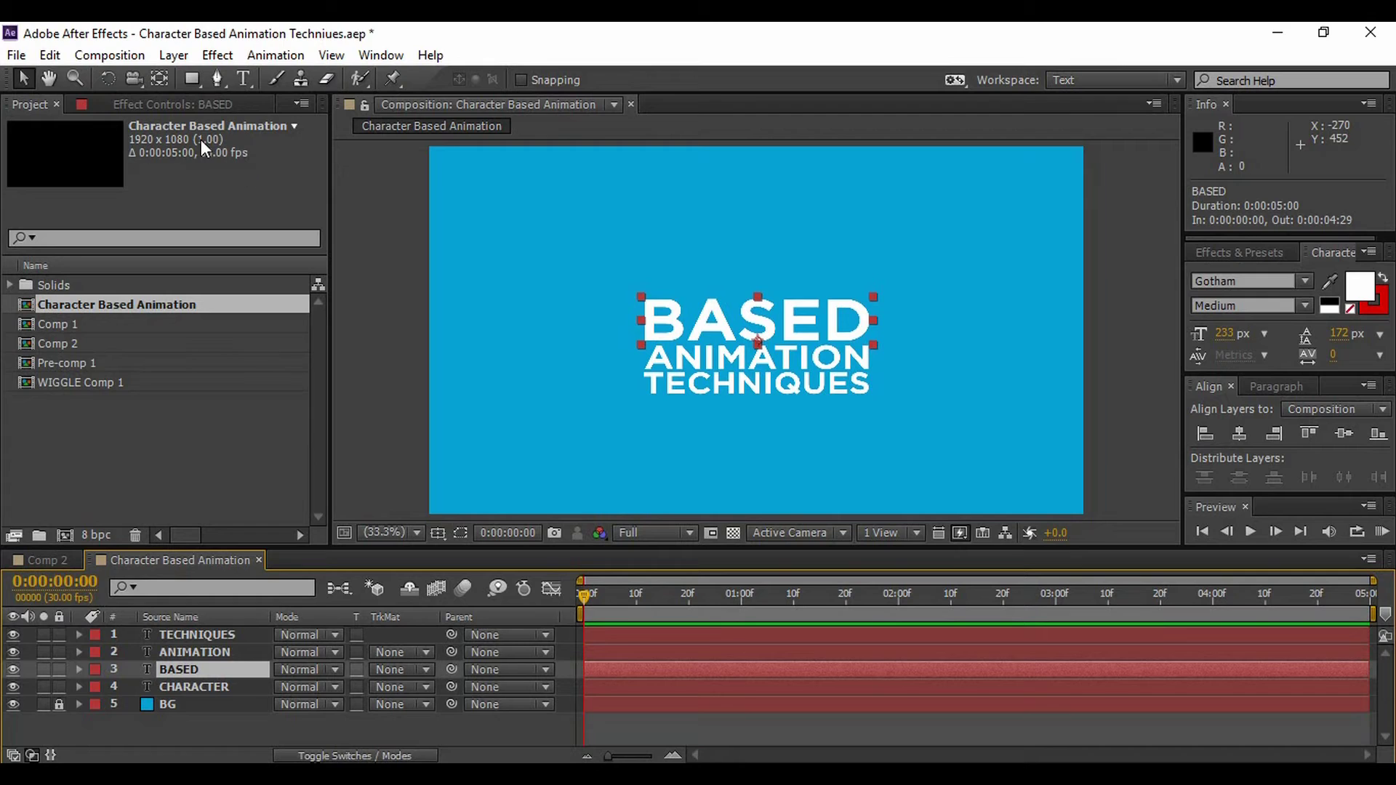
pyautogui.click(158, 77)
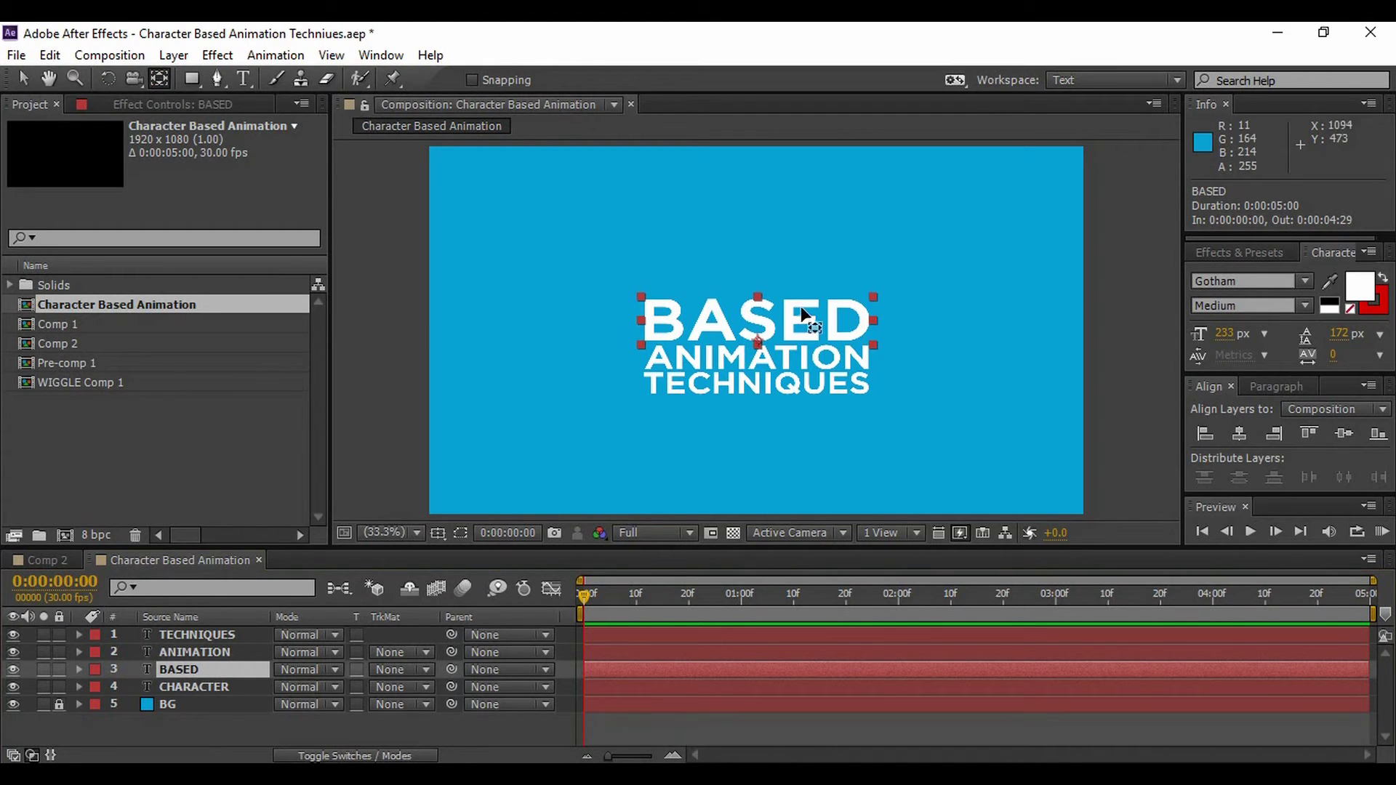
pyautogui.moveTo(760, 343); pyautogui.dragTo(760, 322)
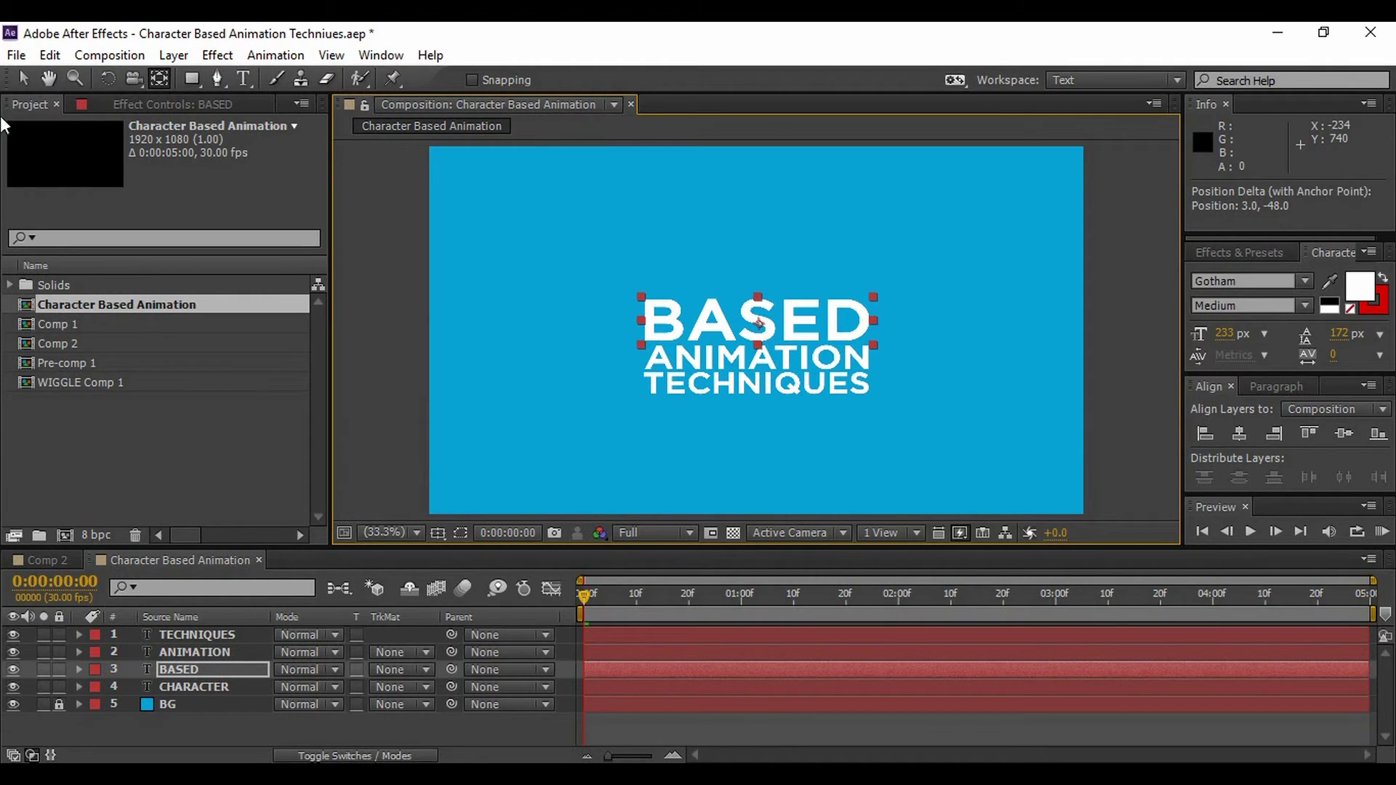
pyautogui.click(23, 78)
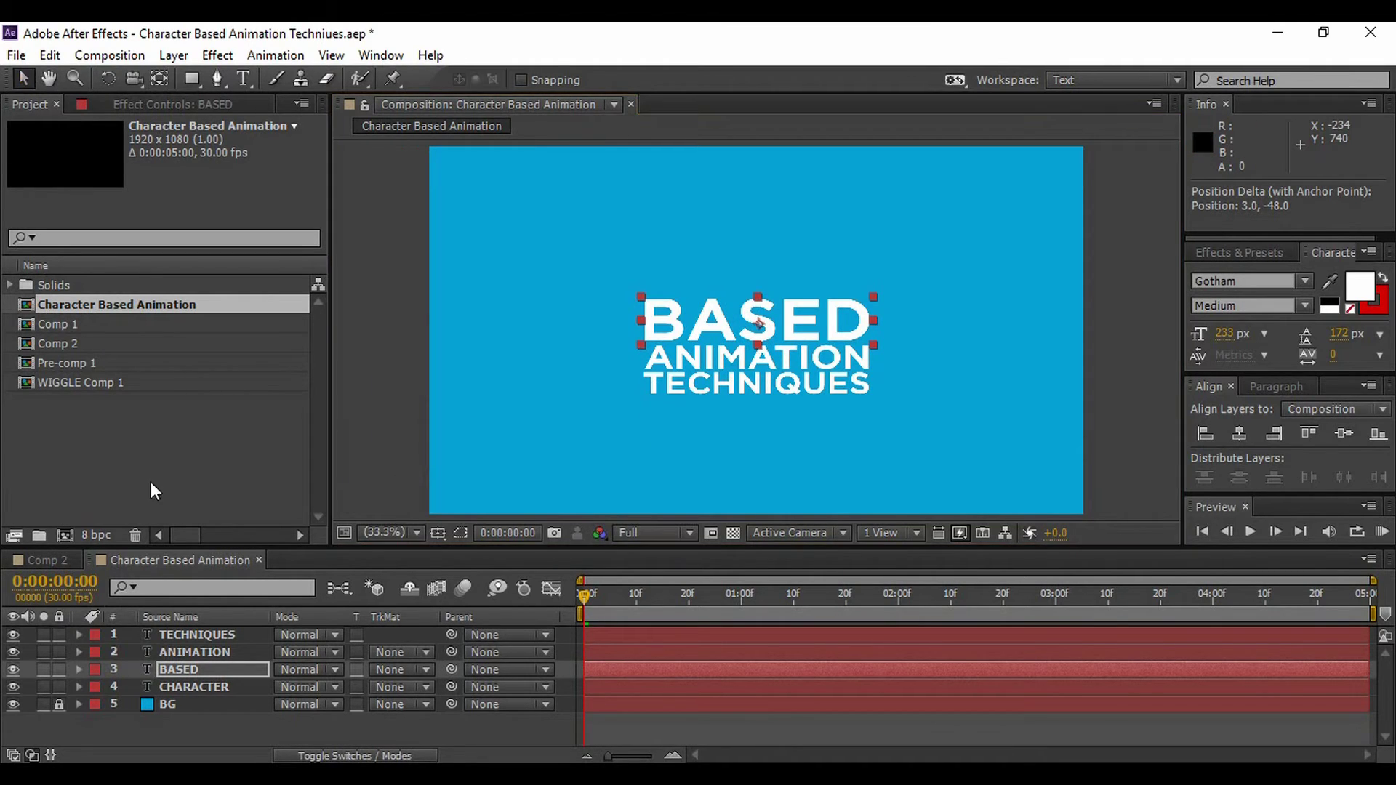
# Step: Add a Scale text animator to the BASED layer
pyautogui.click(78, 669)
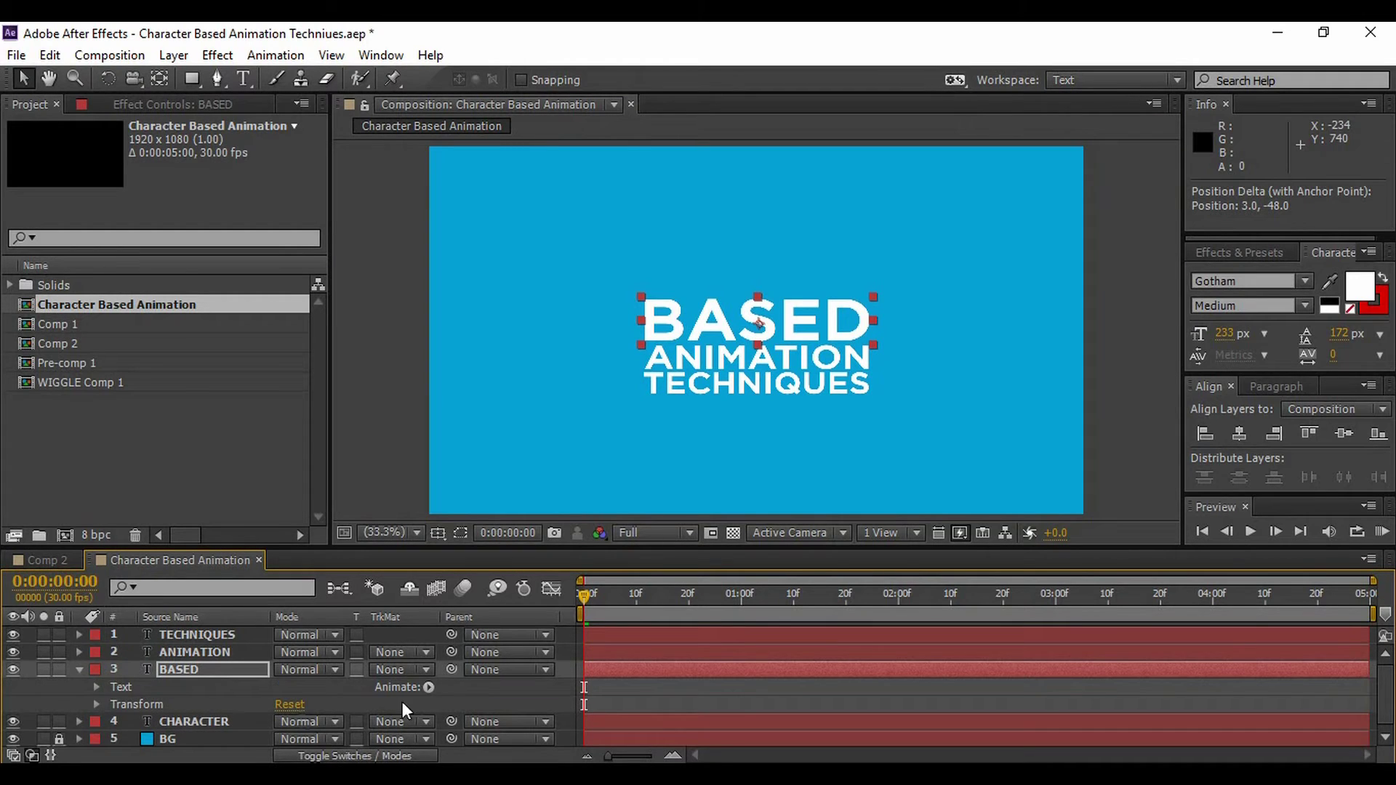
pyautogui.click(429, 687)
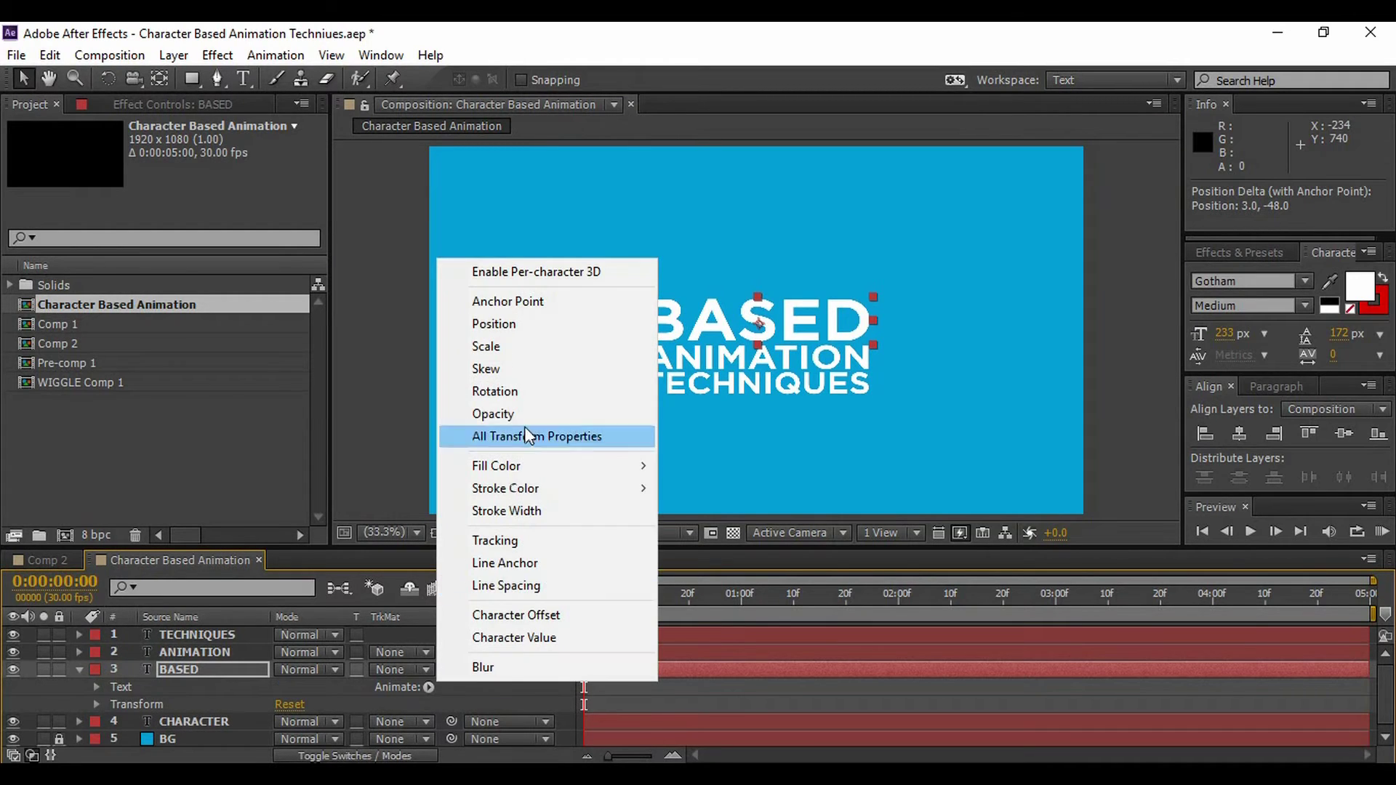
pyautogui.click(503, 355)
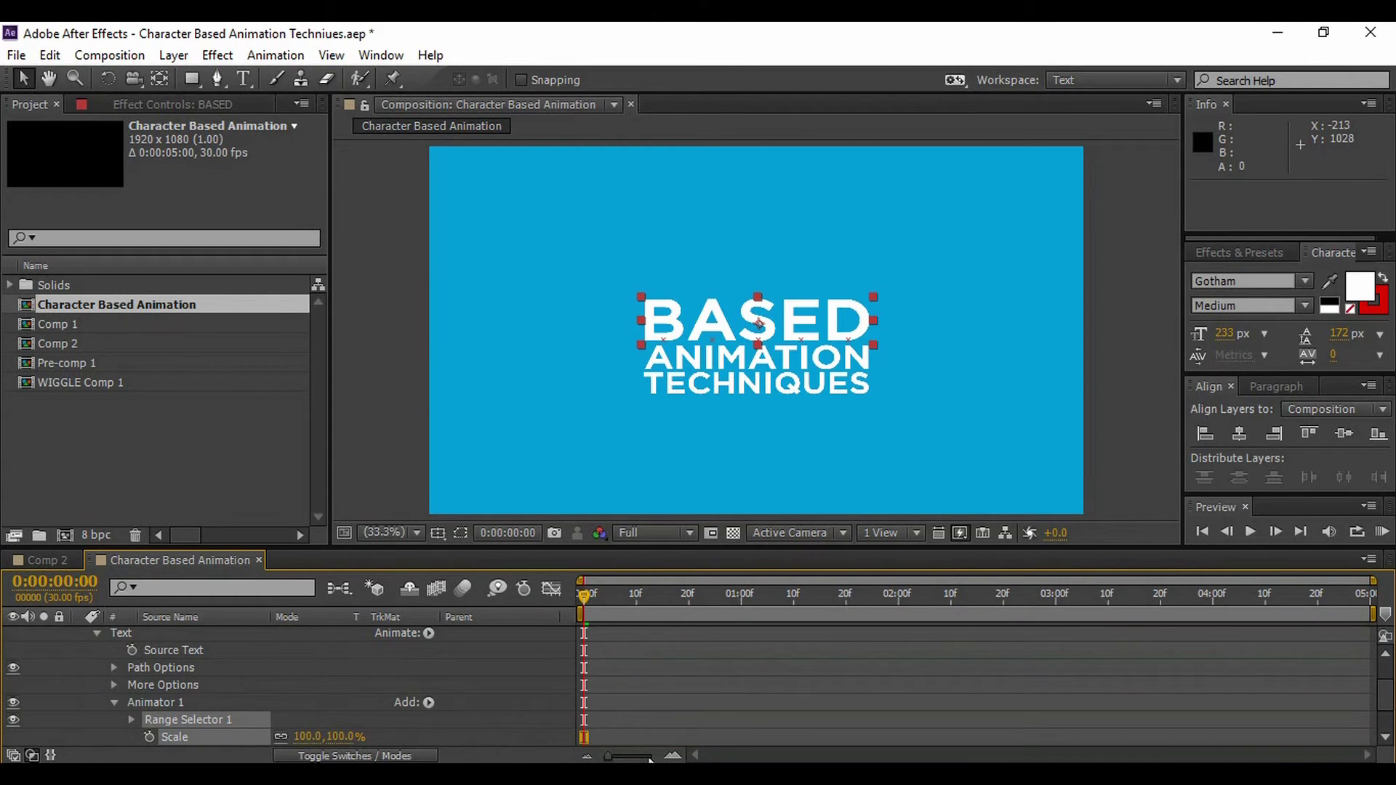
# Step: Keyframe the BASED animator's Scale at 0% at 0:00:01:02 and 100% at two seconds
pyautogui.moveTo(591, 596); pyautogui.dragTo(743, 608)
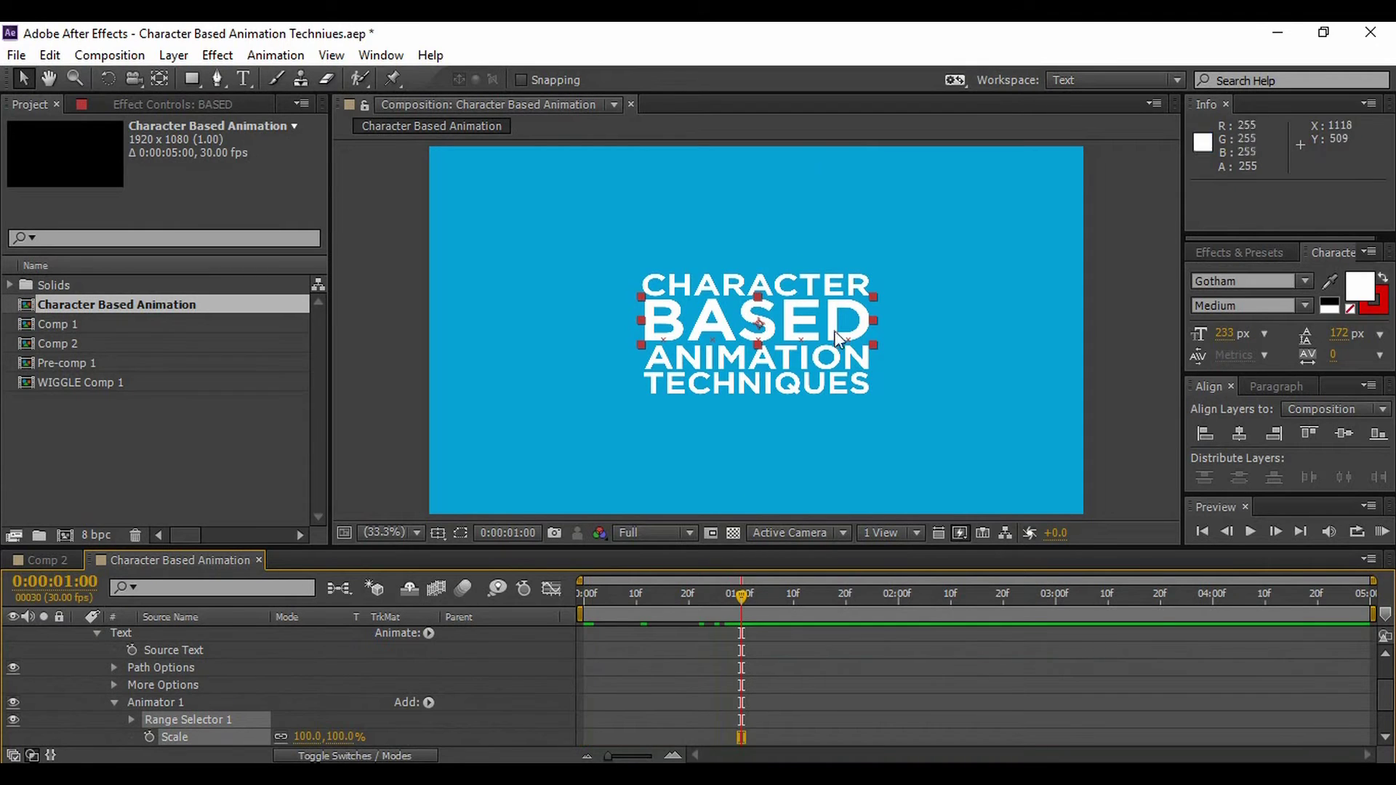
pyautogui.click(1277, 531)
pyautogui.click(1277, 531)
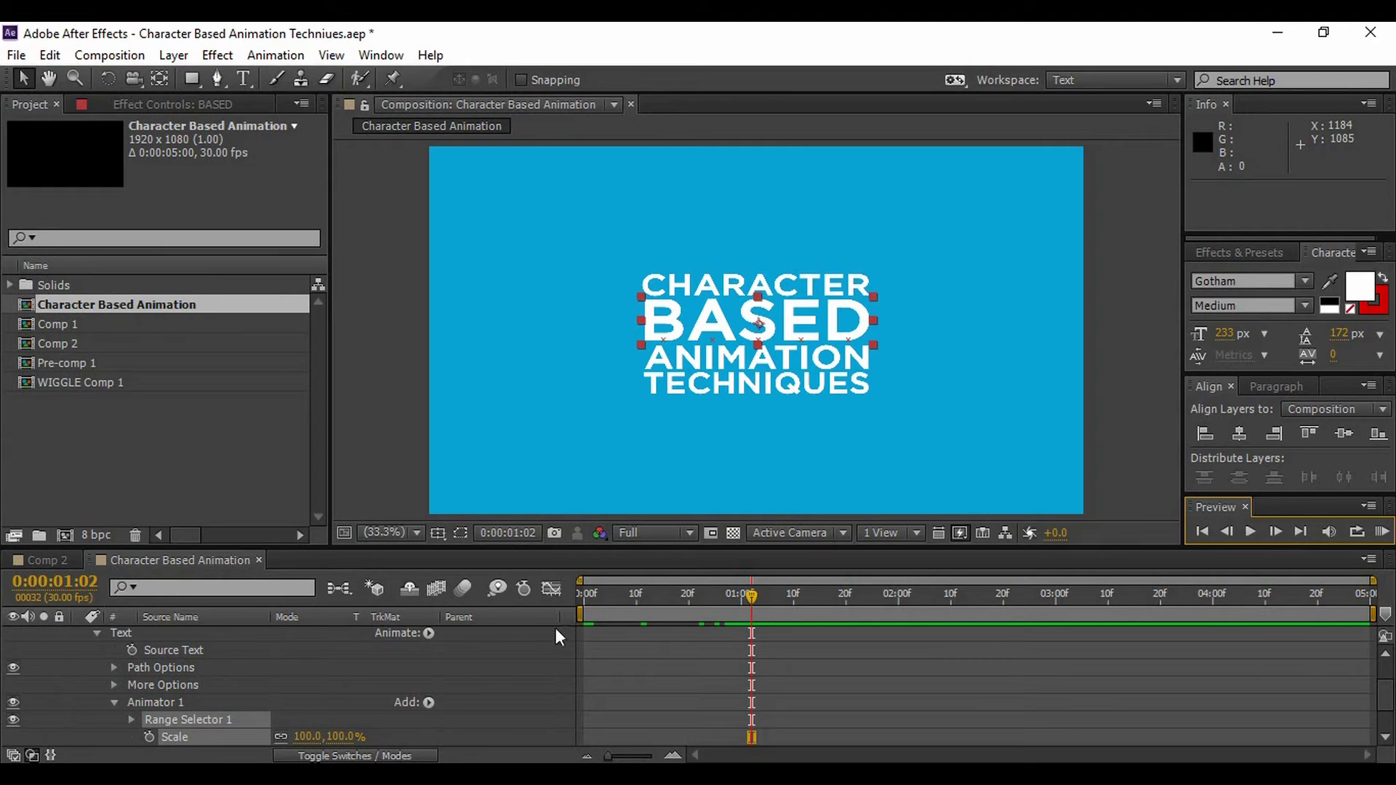
pyautogui.click(311, 736)
pyautogui.write('0')
pyautogui.press('Return')
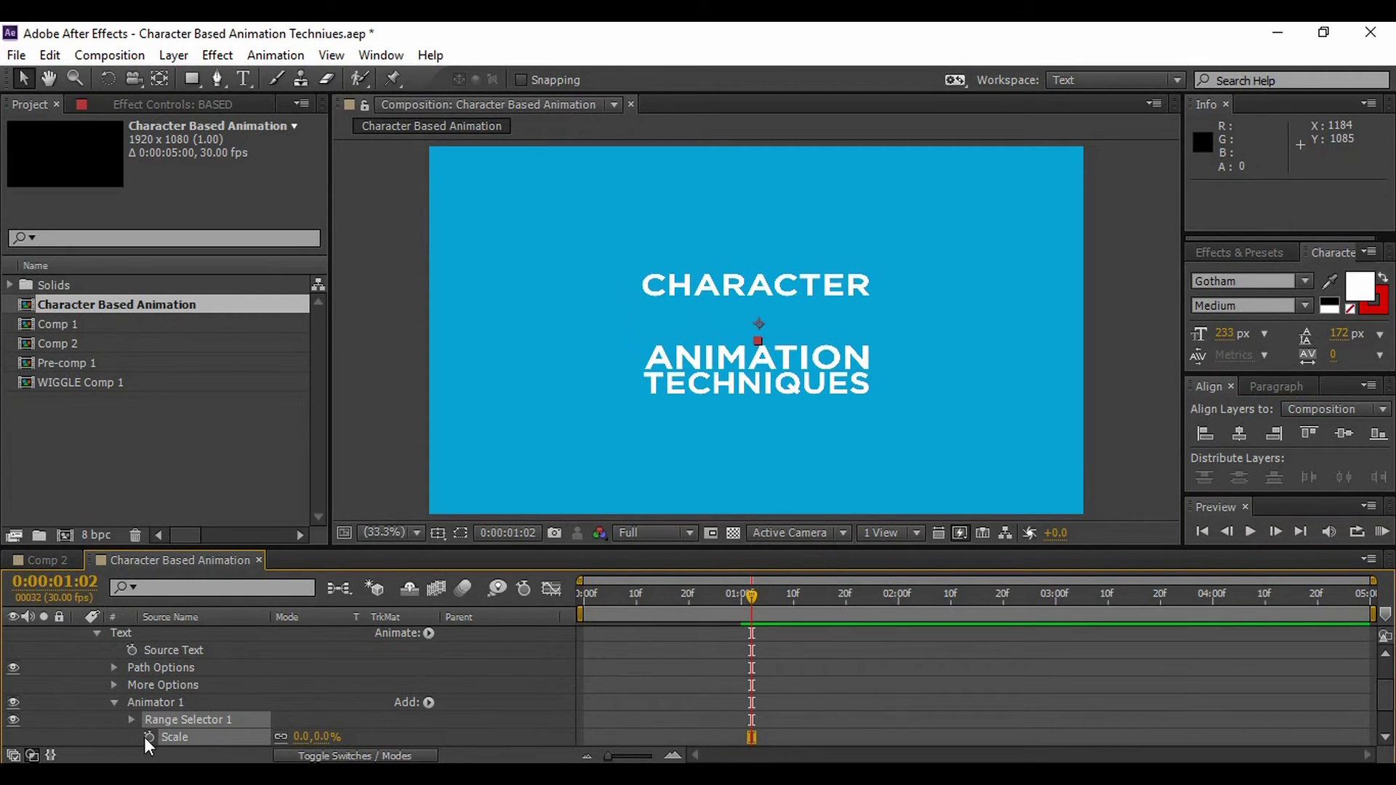
pyautogui.click(148, 736)
pyautogui.click(899, 590)
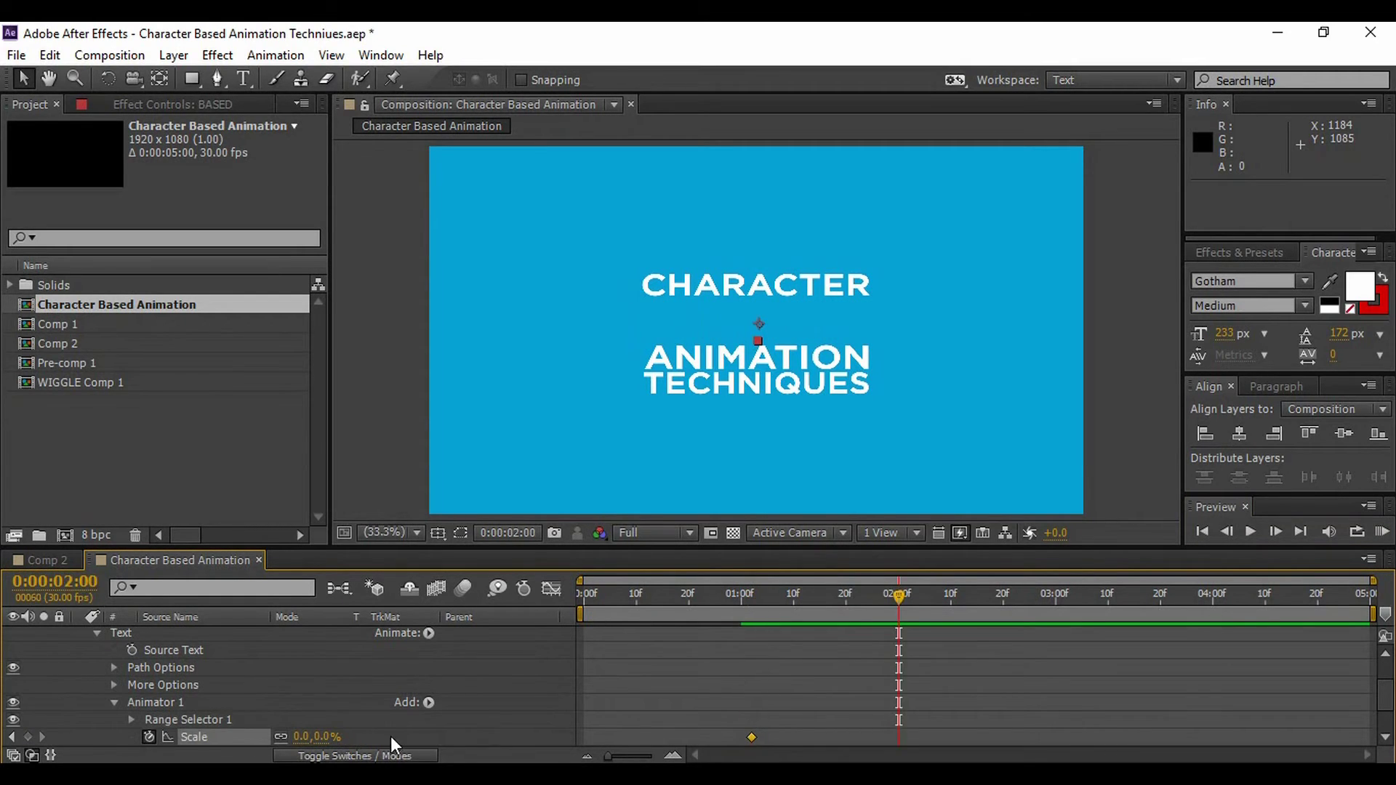
pyautogui.click(305, 737)
pyautogui.write('100')
pyautogui.press('Return')
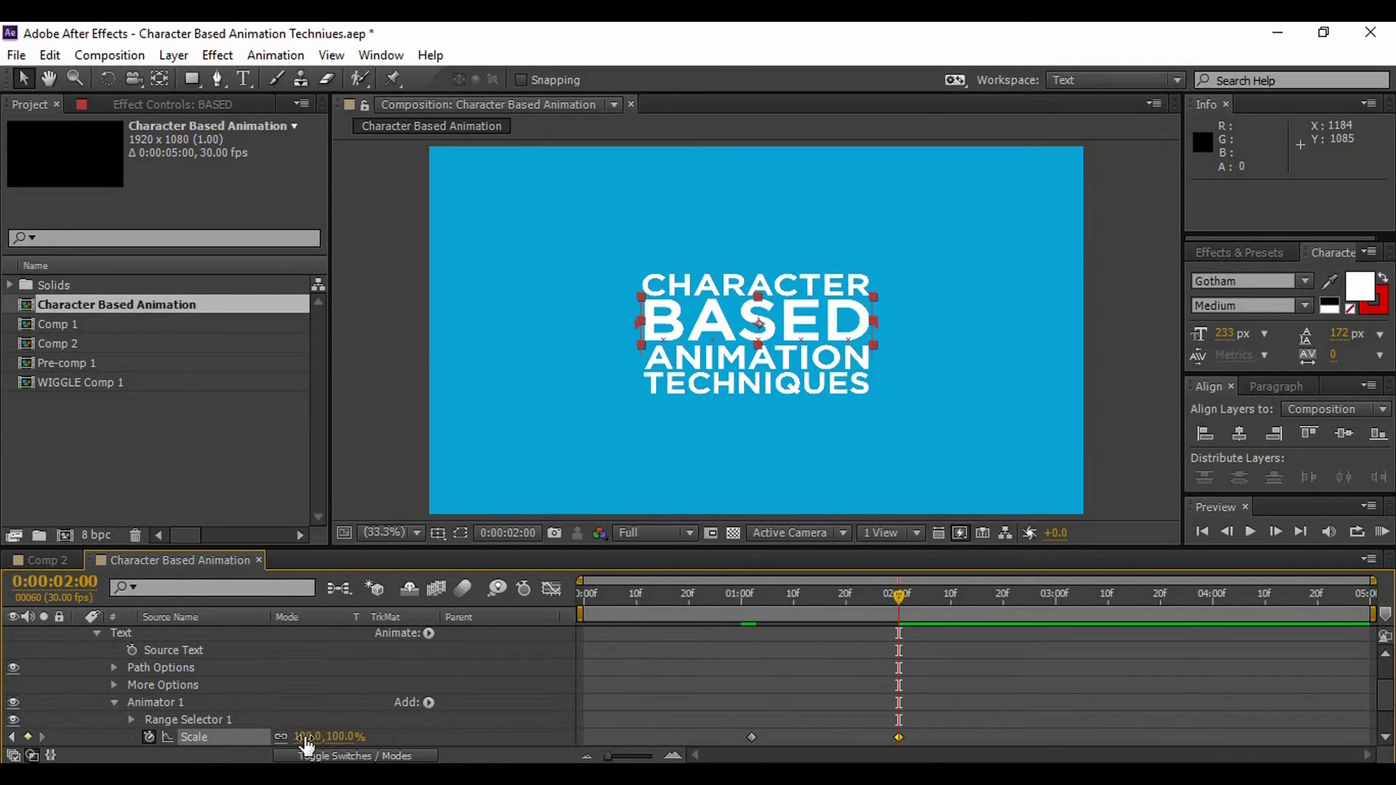
# Step: Keyframe the Offset of BASED's Range Selector 1 from 0% at 0:00:01:02 to 100% at two seconds
pyautogui.moveTo(900, 595); pyautogui.dragTo(753, 629)
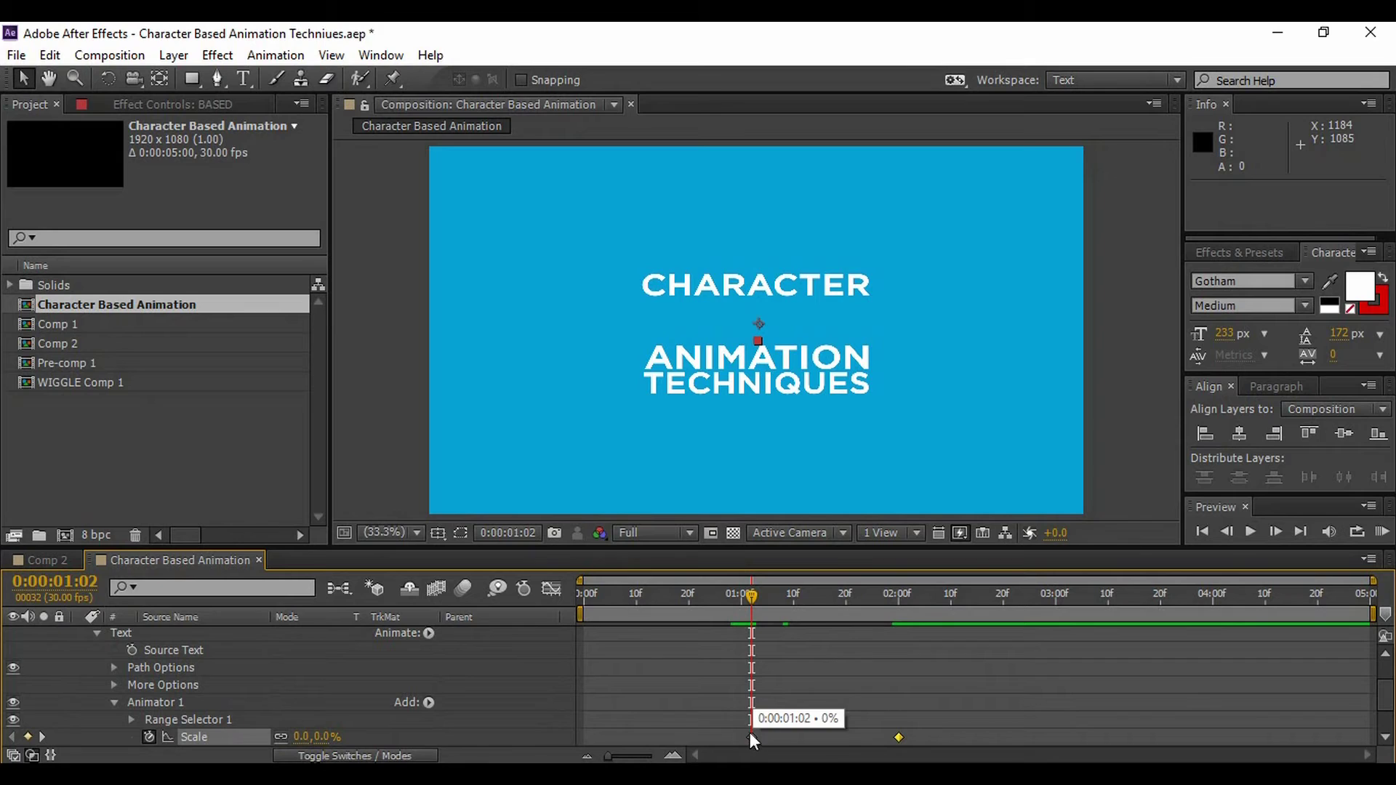
pyautogui.click(132, 718)
pyautogui.scroll(-1, 161, 695)
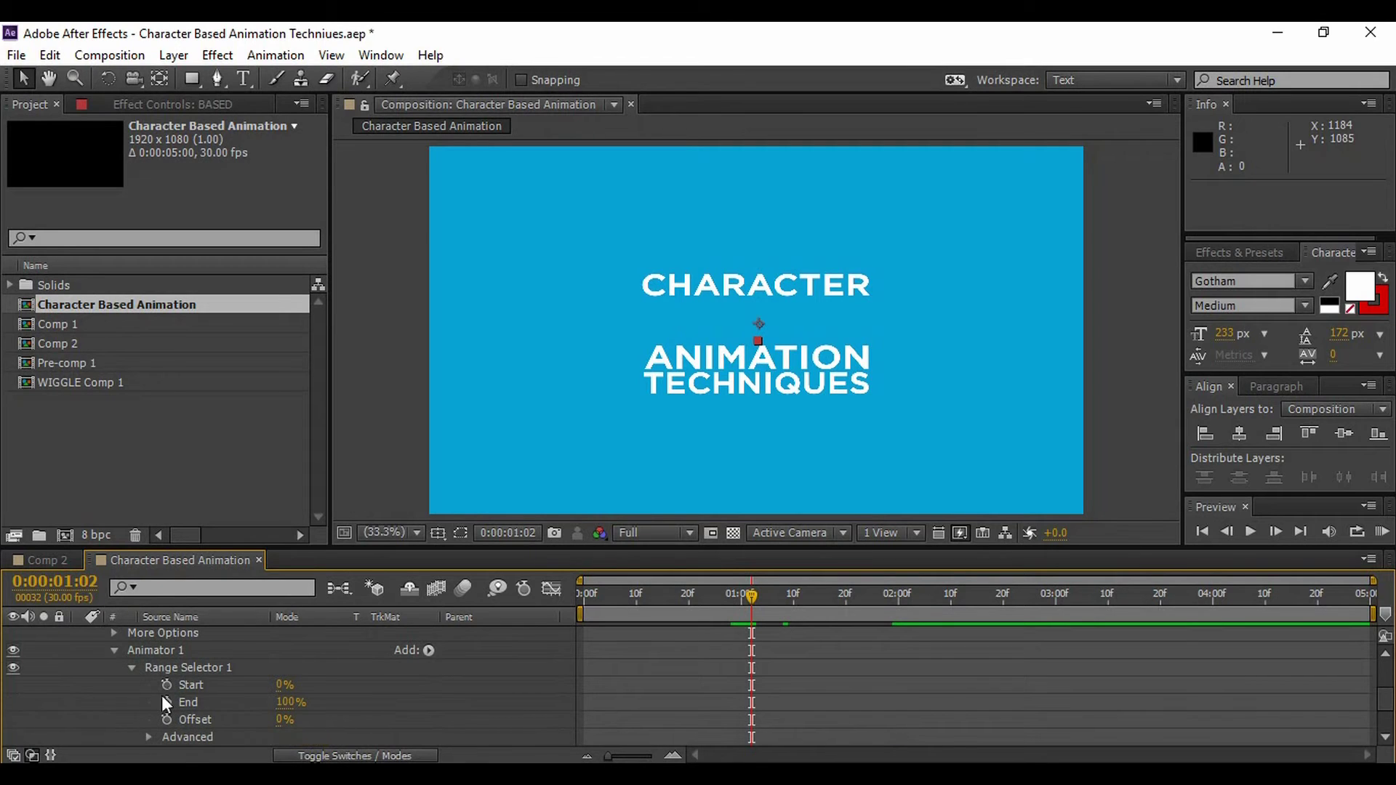
pyautogui.click(166, 719)
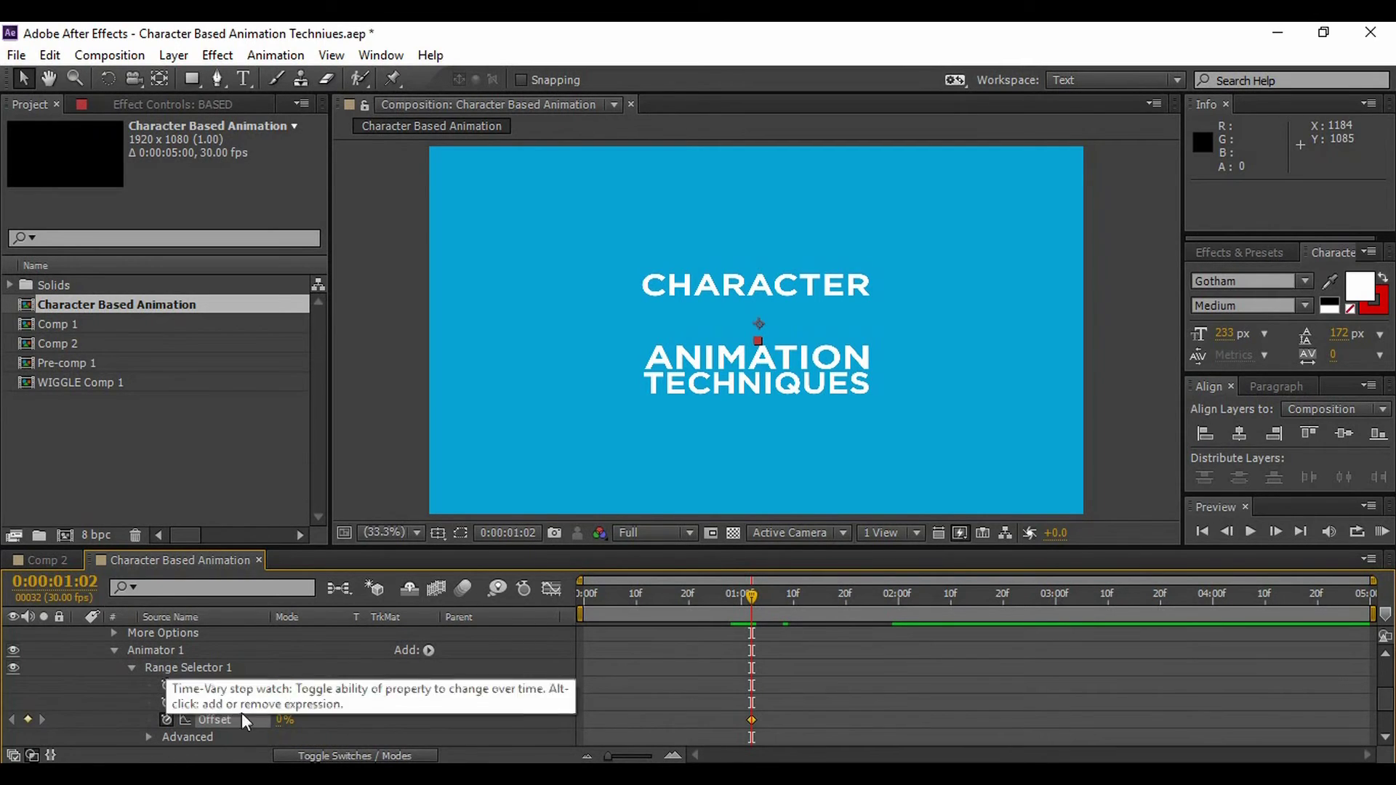
pyautogui.moveTo(766, 592); pyautogui.dragTo(896, 613)
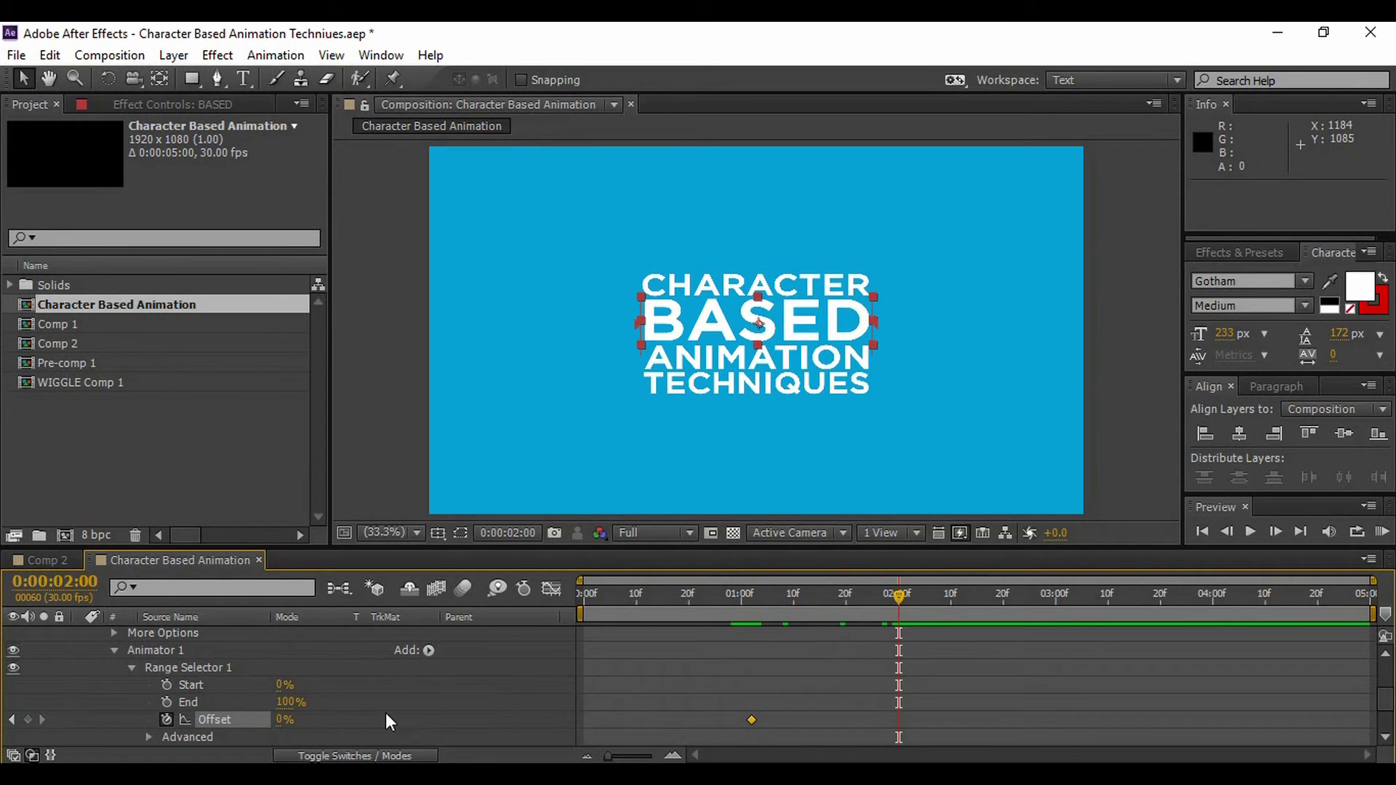
pyautogui.moveTo(280, 727); pyautogui.dragTo(445, 722)
# Step: Play back from 0:00:01:02 to check how BASED's letters scale up, and stop the playback
pyautogui.moveTo(899, 600); pyautogui.dragTo(747, 617)
pyautogui.click(1251, 531)
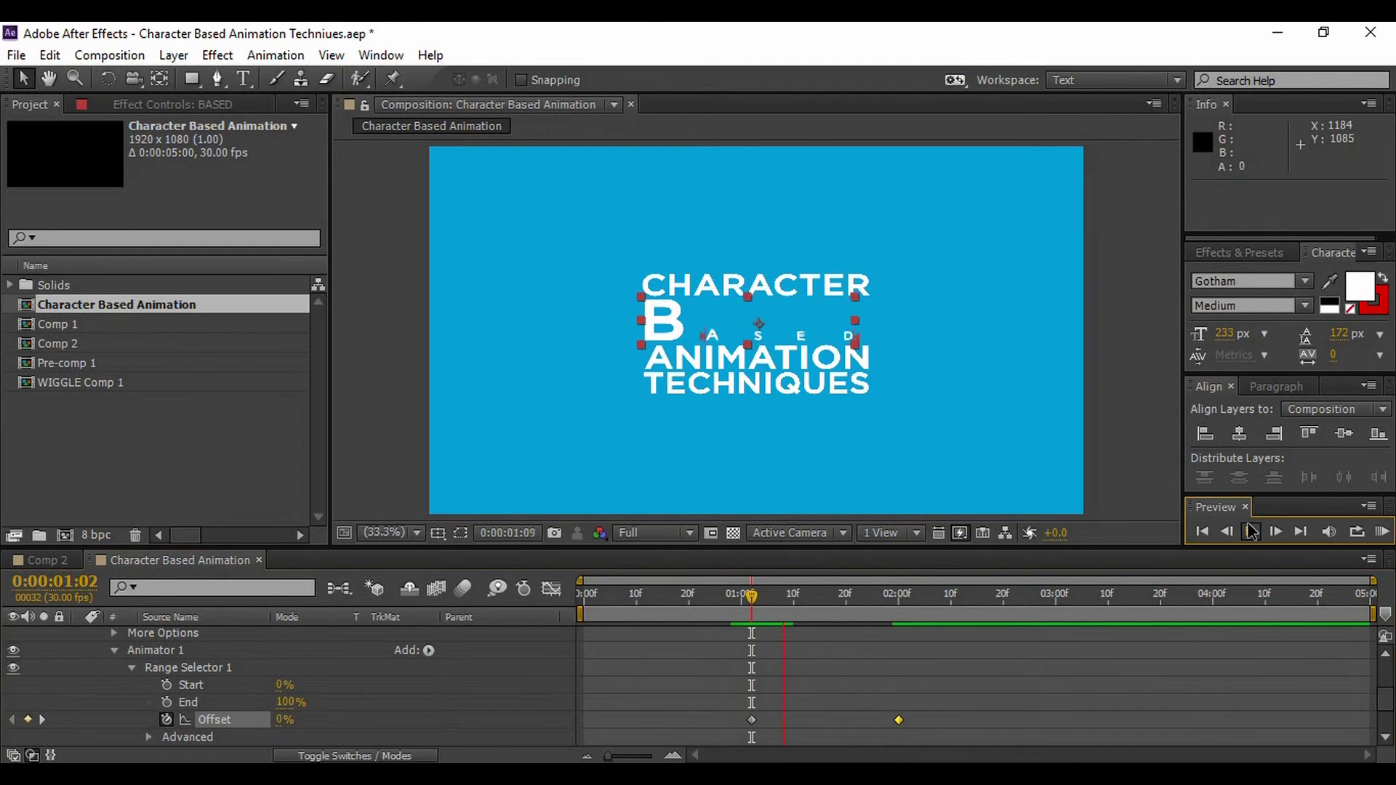
pyautogui.click(1250, 532)
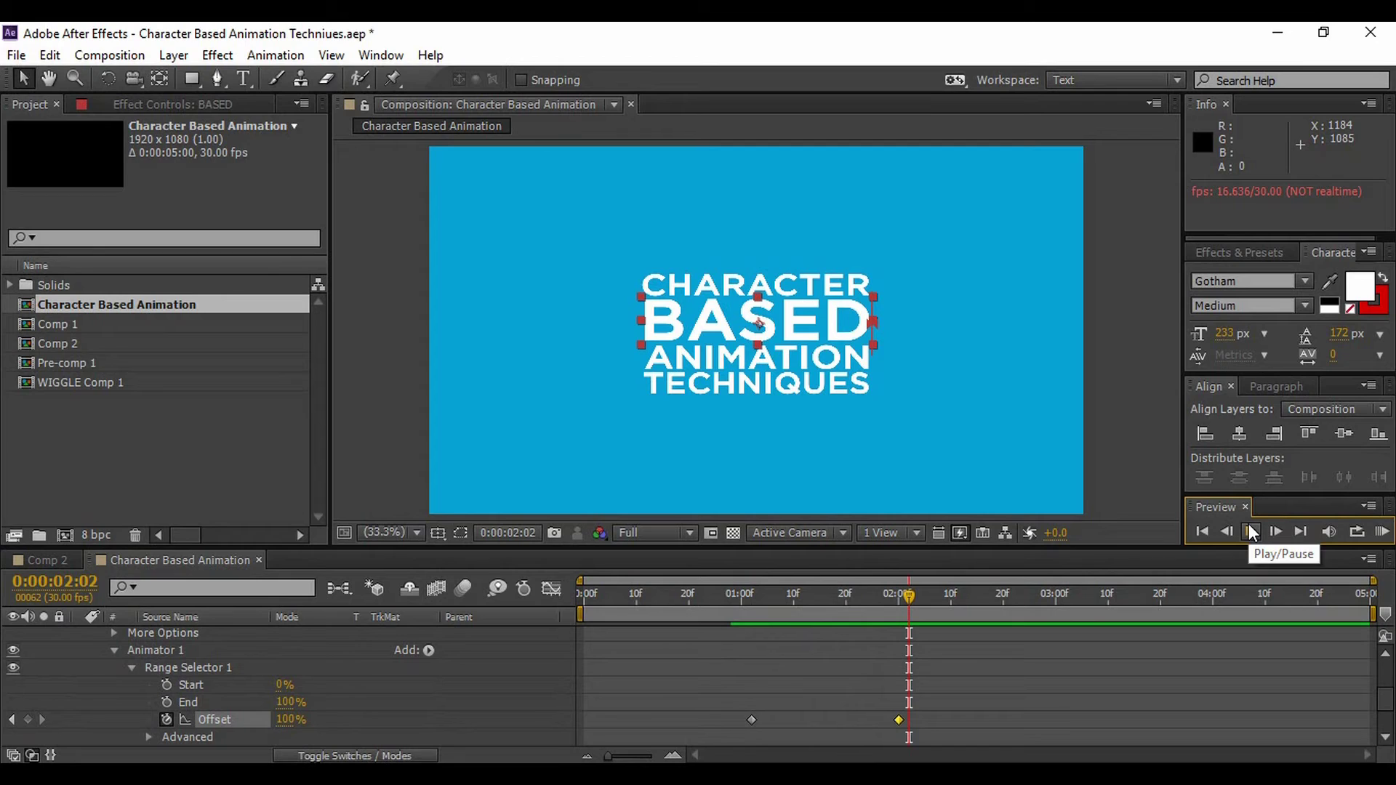
# Step: Set the current time to 0:00:02:02, two frames past BASED's last keyframe, and collapse the BASED layer
pyautogui.press('j')
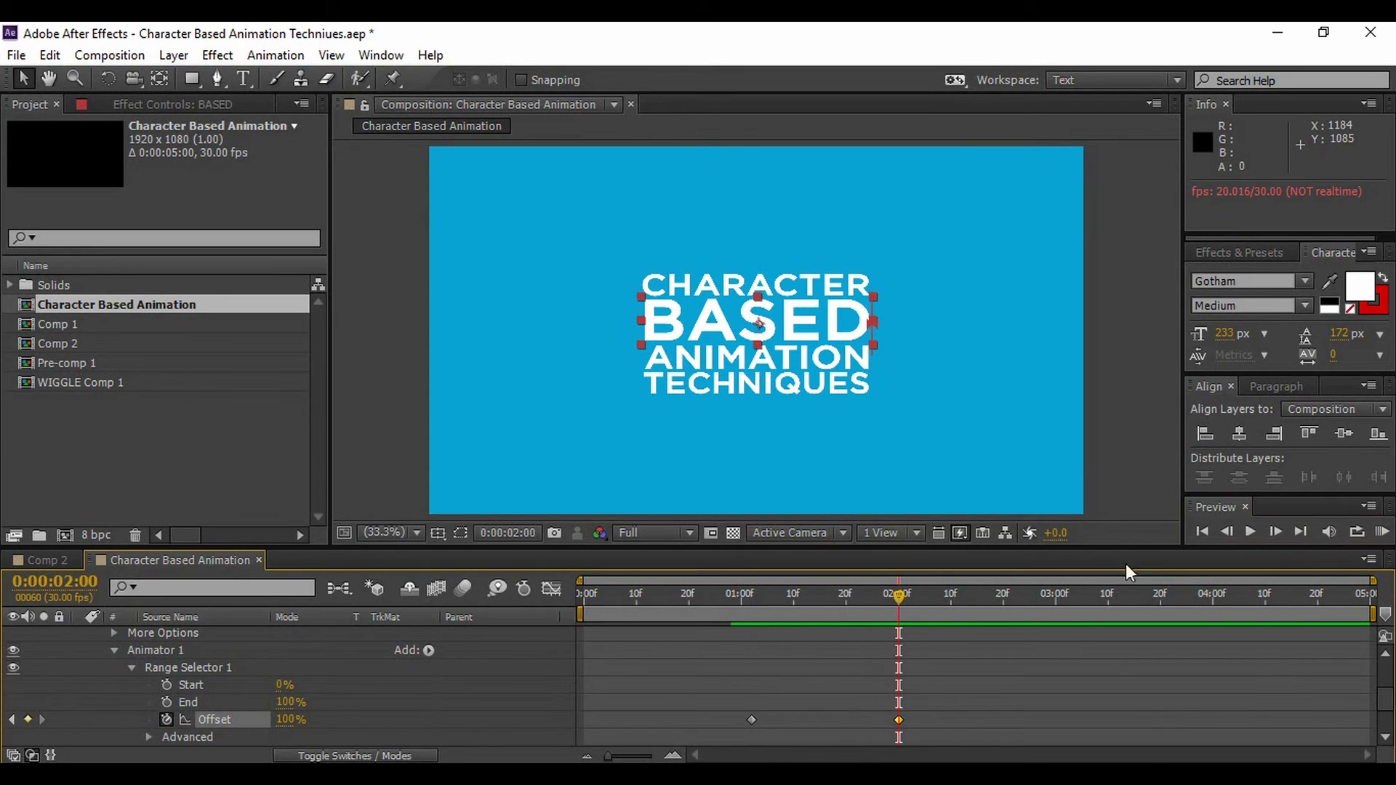
pyautogui.click(1279, 537)
pyautogui.click(1280, 537)
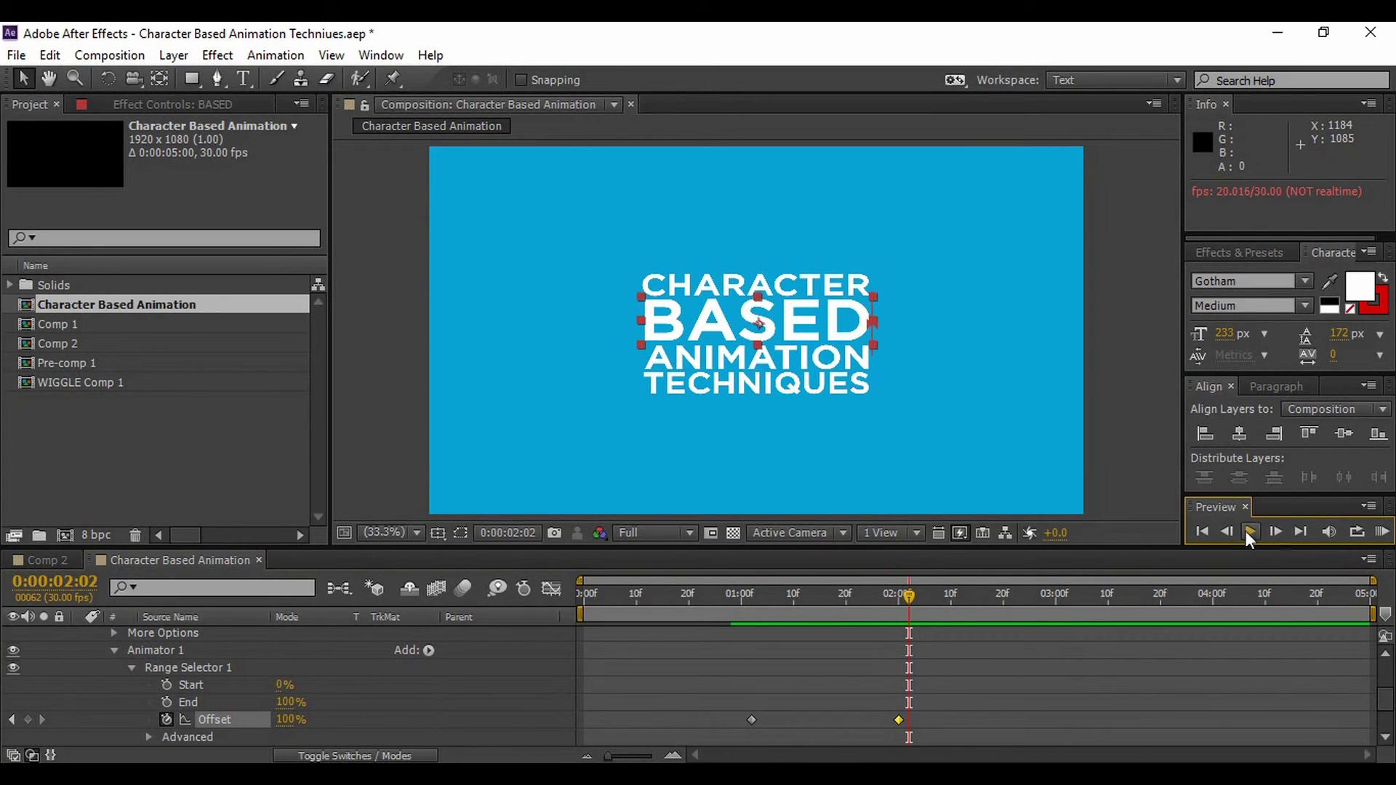
pyautogui.moveTo(1385, 709); pyautogui.dragTo(1387, 657)
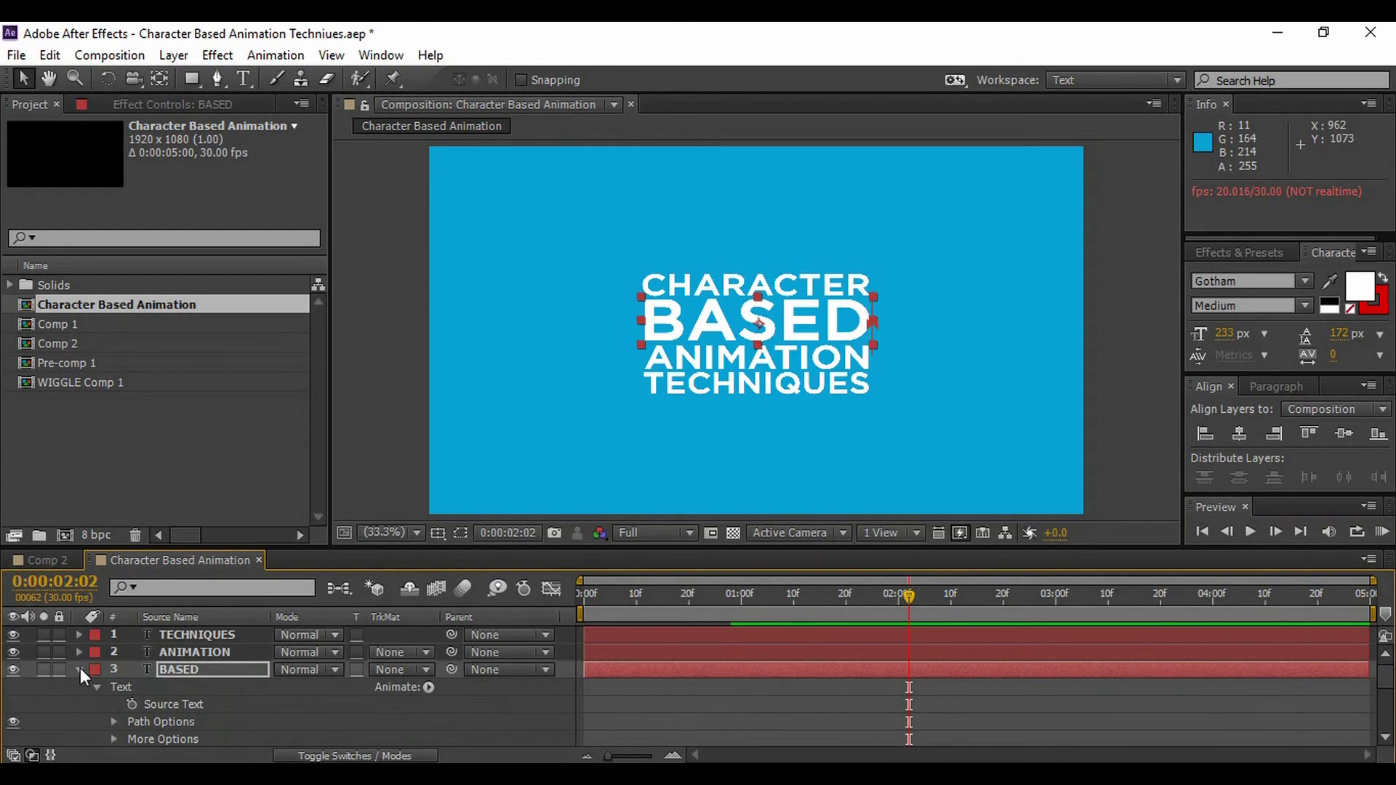
pyautogui.click(78, 669)
# Step: Add a text animator with Scale and Rotation properties to the ANIMATION layer
pyautogui.click(185, 653)
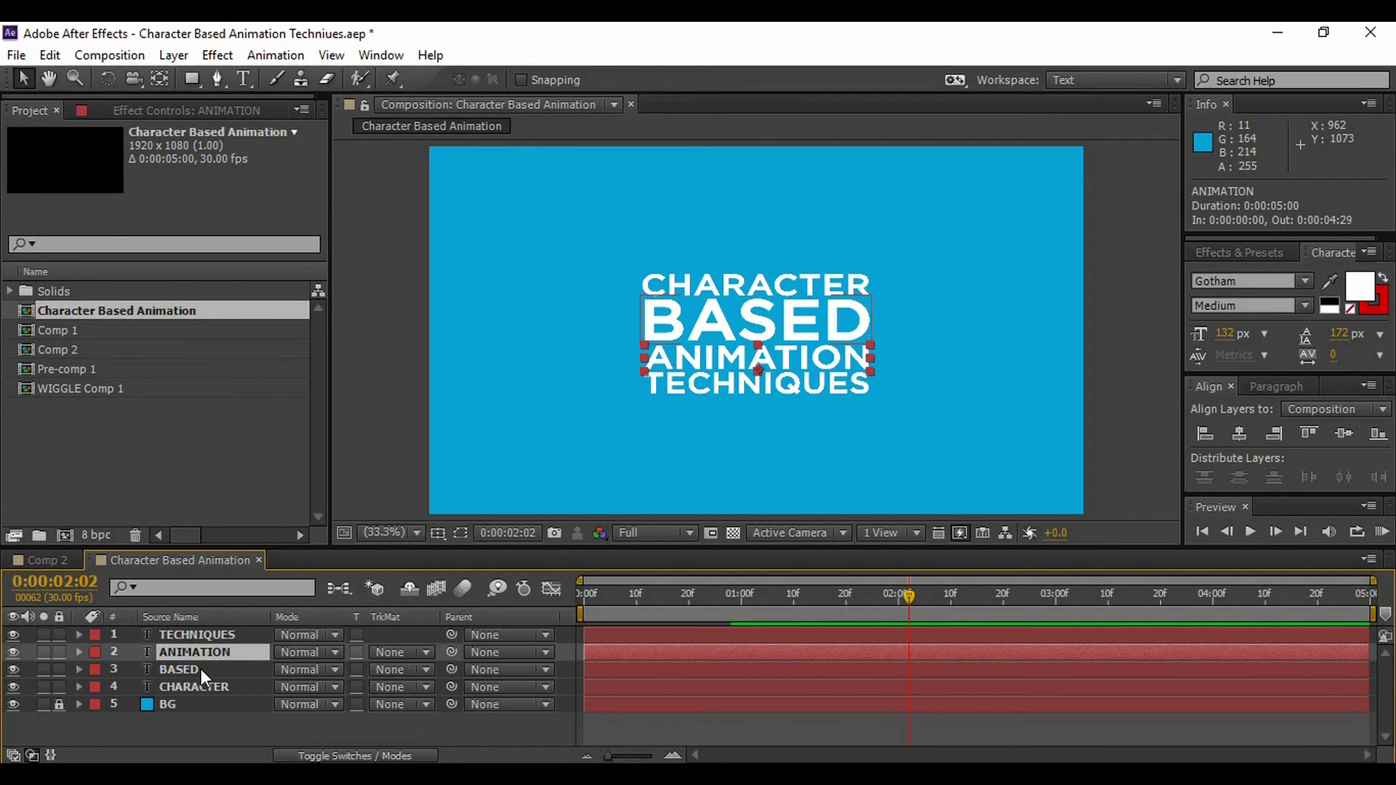
pyautogui.click(78, 652)
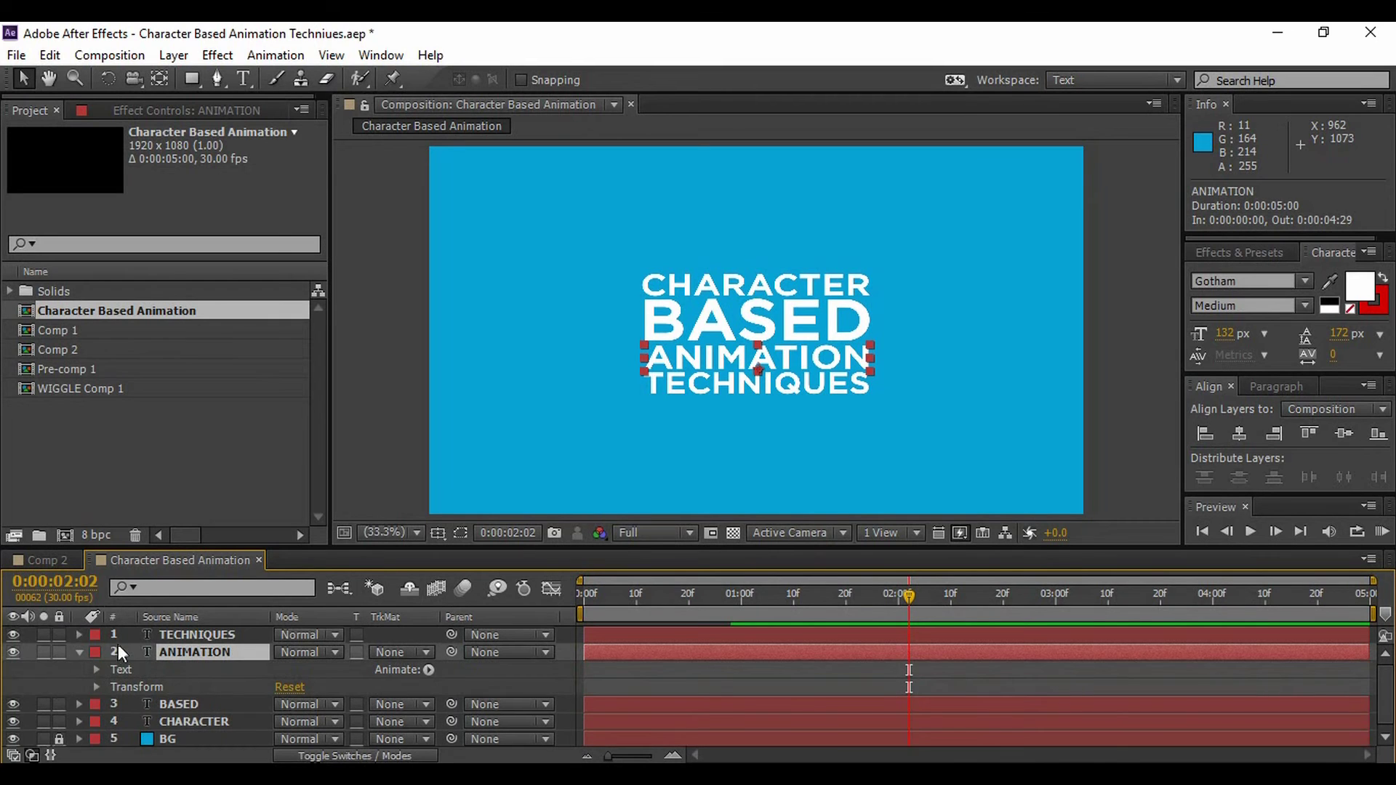
pyautogui.click(429, 670)
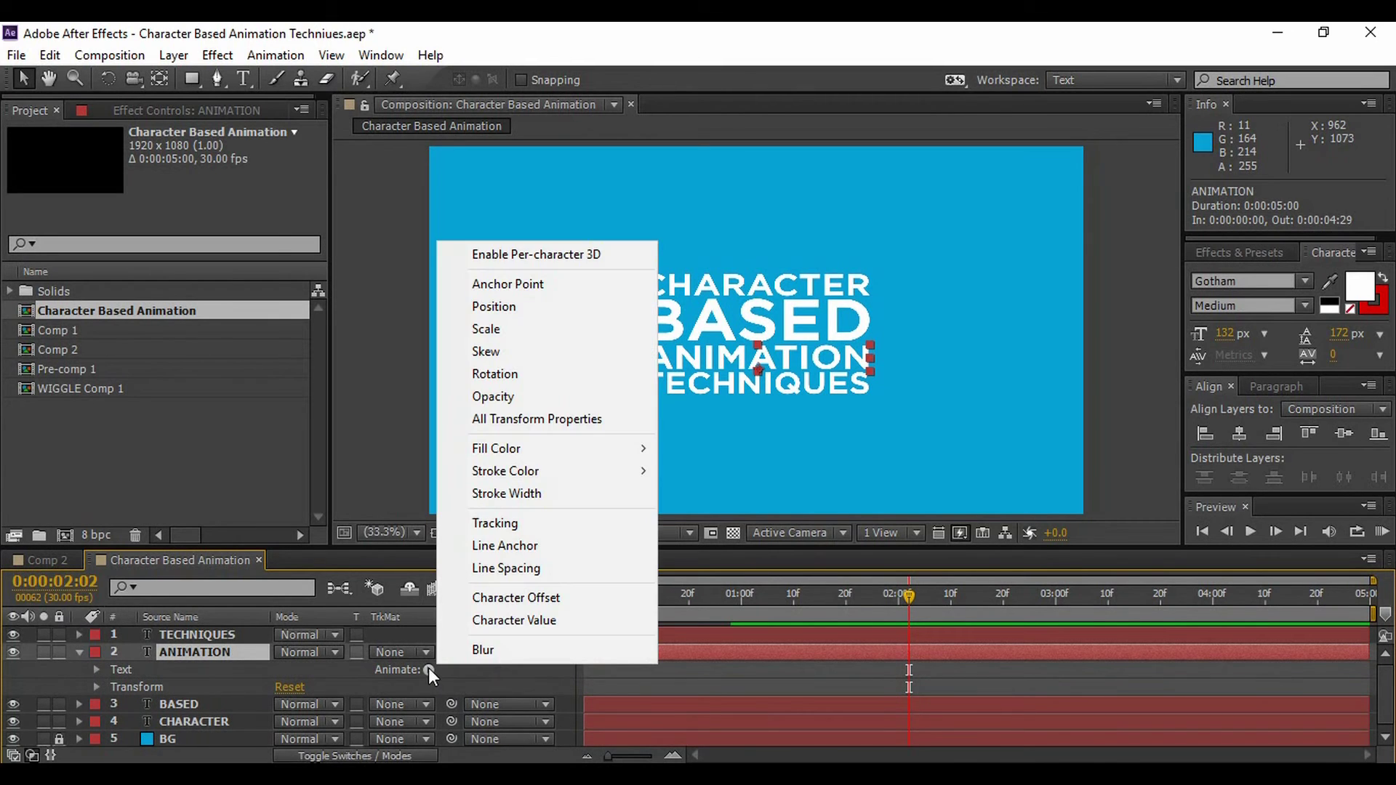
pyautogui.click(544, 329)
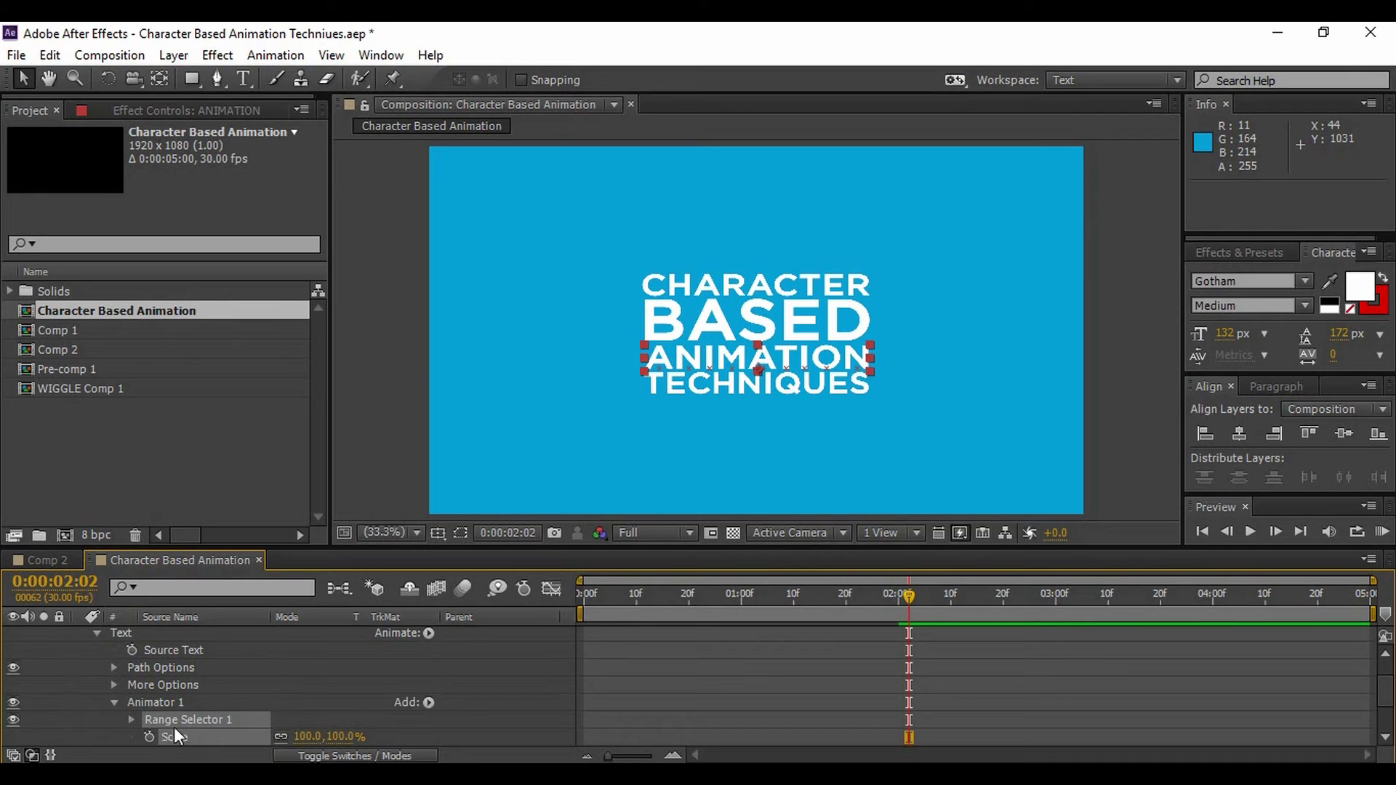
pyautogui.click(429, 703)
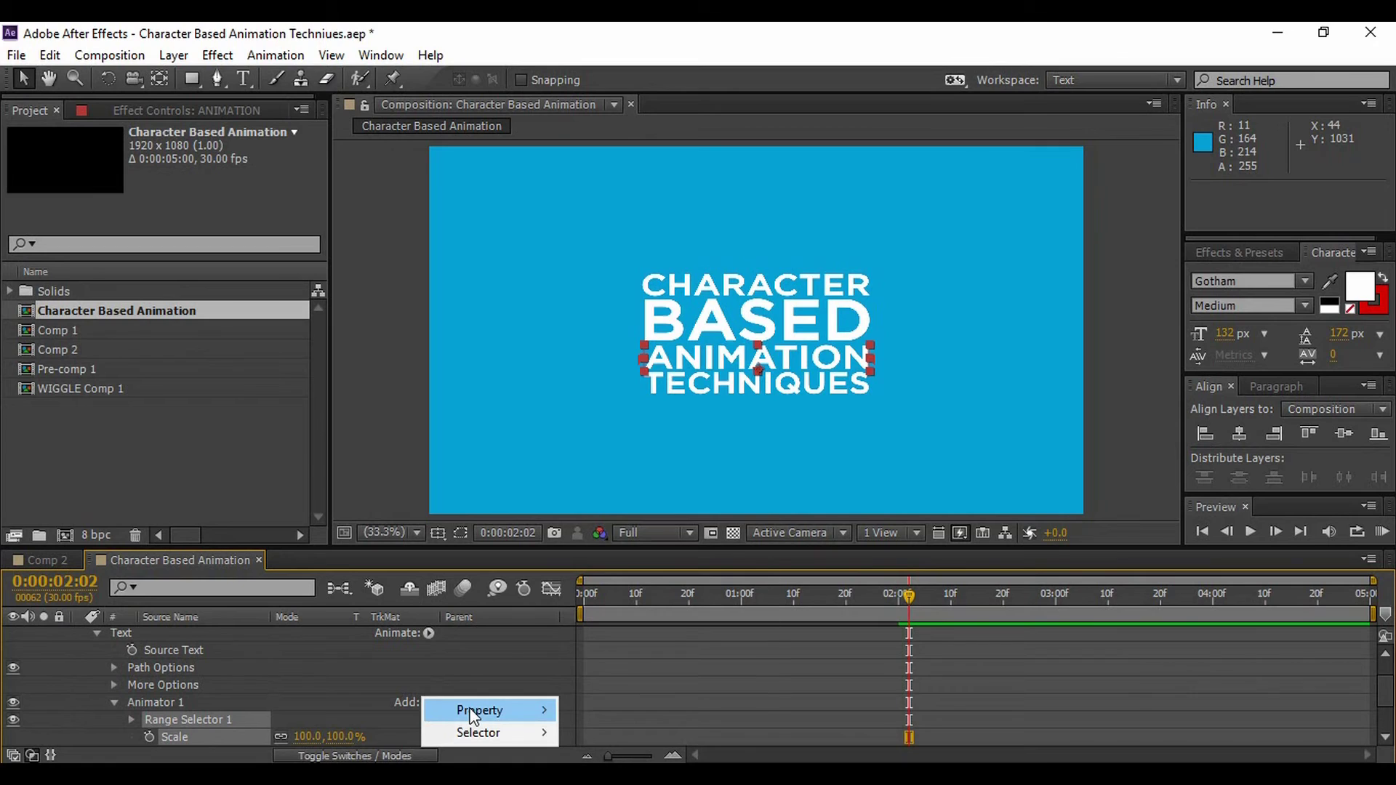
pyautogui.moveTo(474, 712)
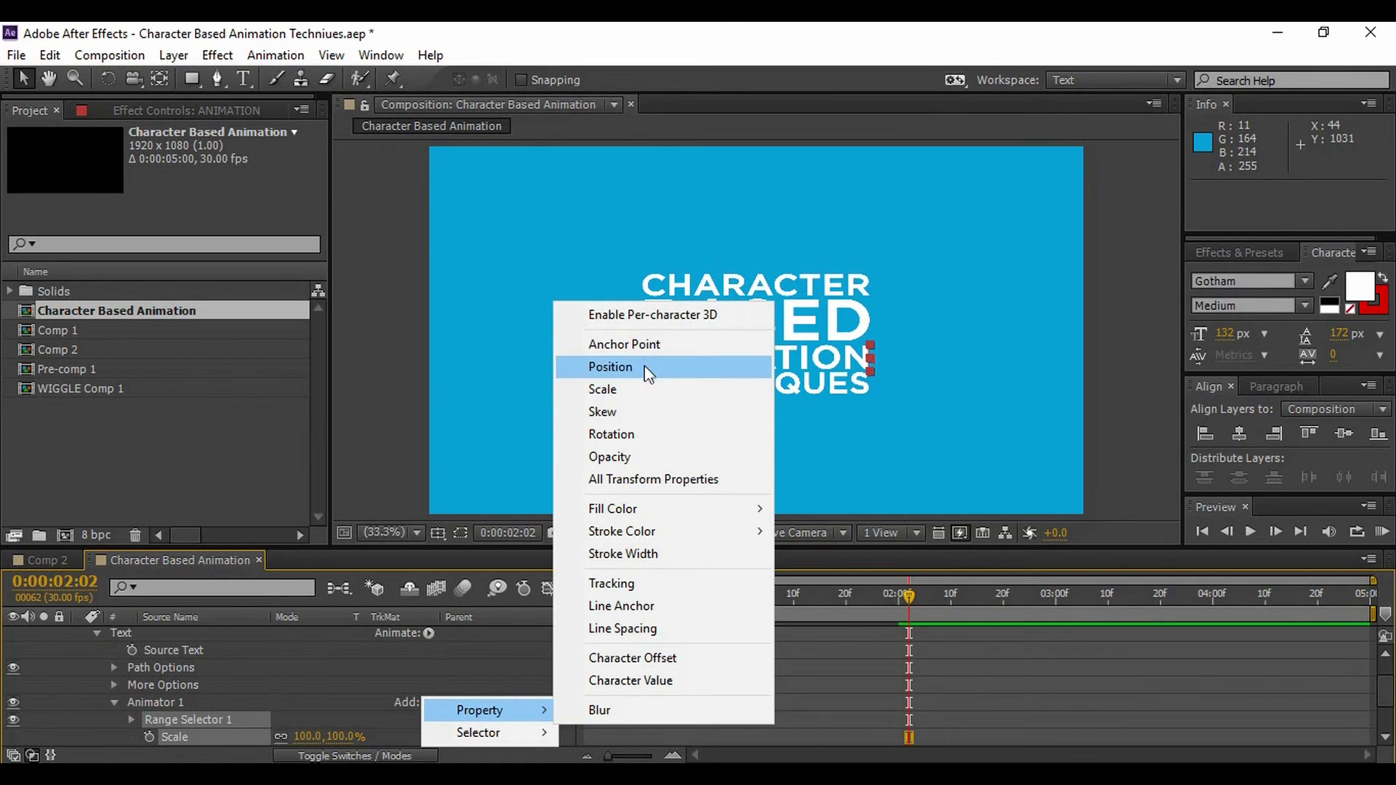
pyautogui.click(608, 434)
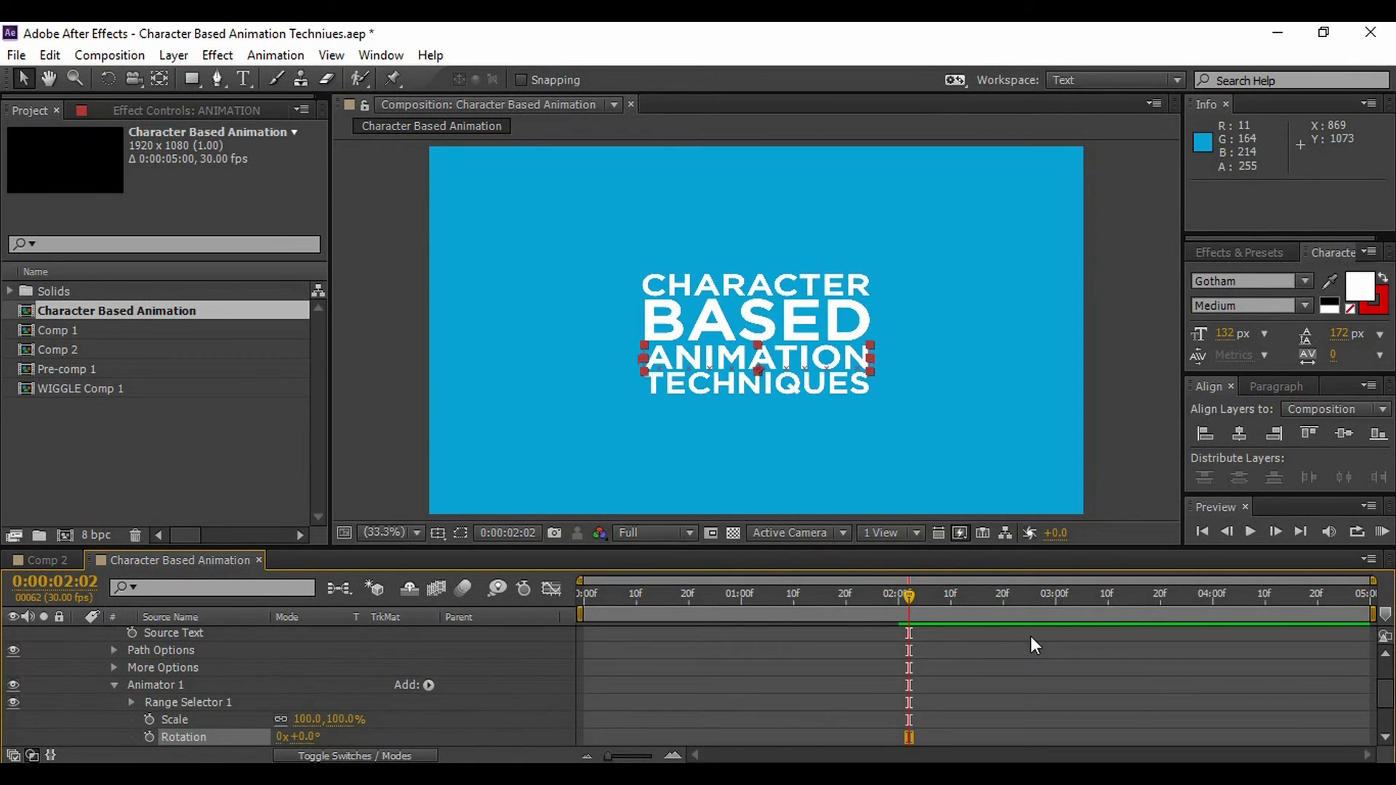
# Step: Keyframe the ANIMATION animator's Rotation at 90° and Scale at 0% at 0:00:02:02
pyautogui.scroll(-1, 1366, 709)
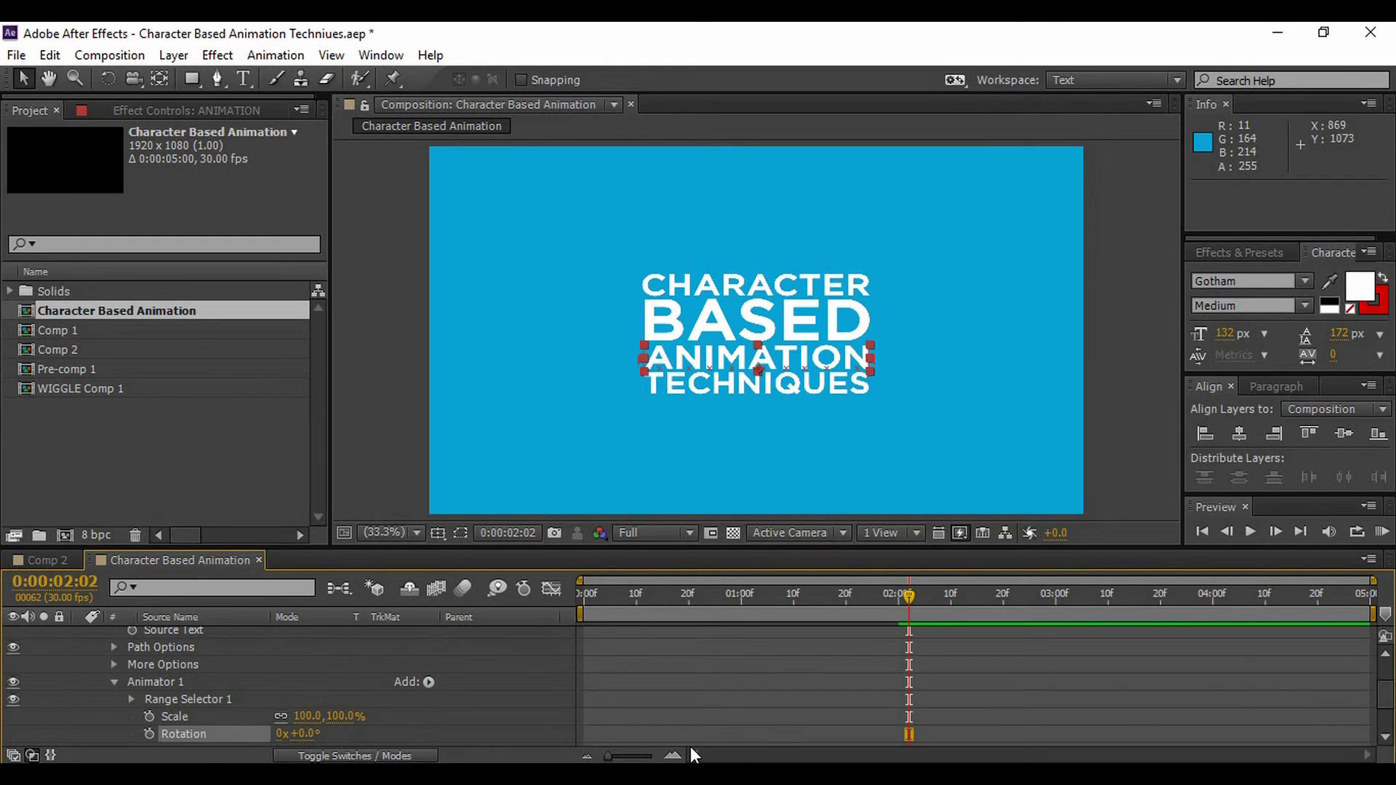
pyautogui.click(304, 734)
pyautogui.write('90')
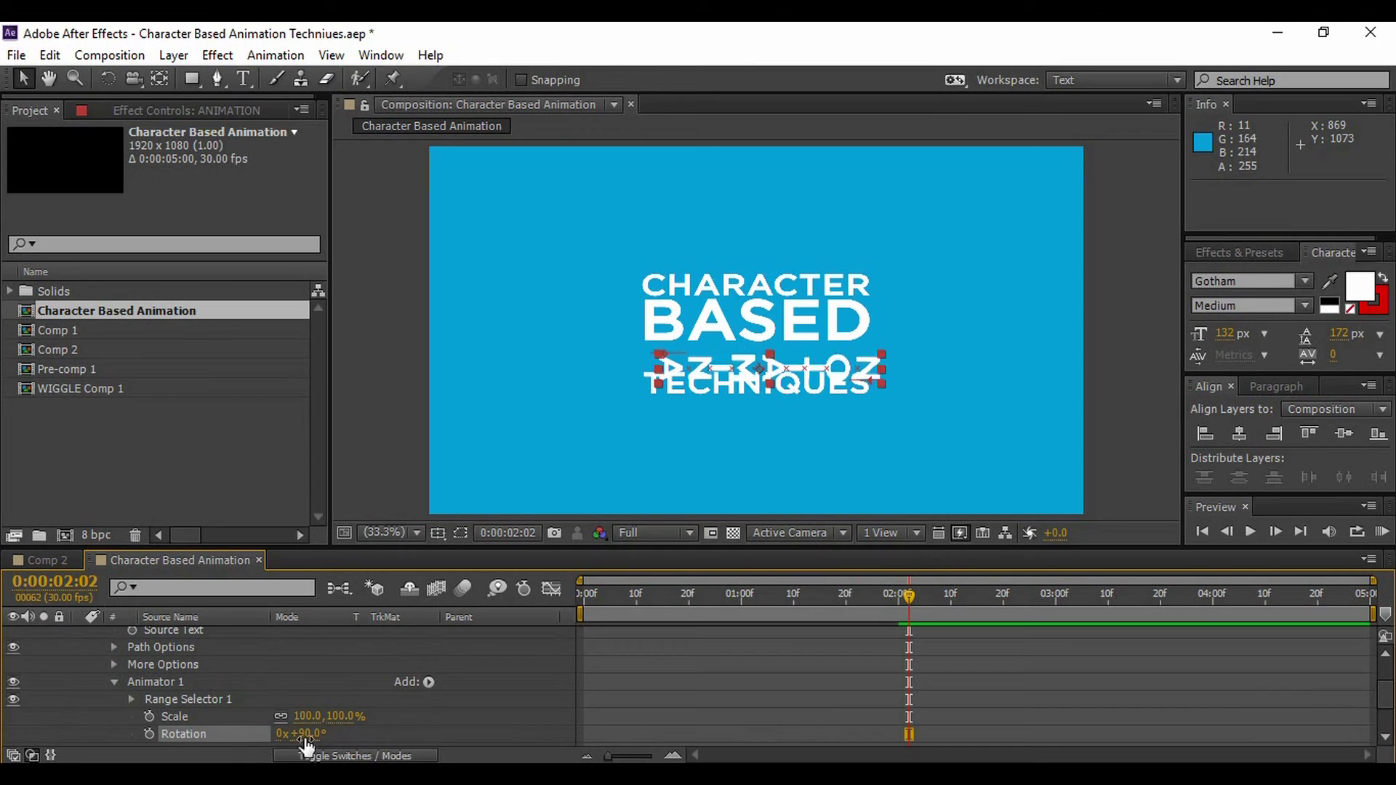
pyautogui.press('Return')
pyautogui.click(305, 716)
pyautogui.write('0')
pyautogui.press('Return')
pyautogui.click(150, 717)
pyautogui.click(149, 734)
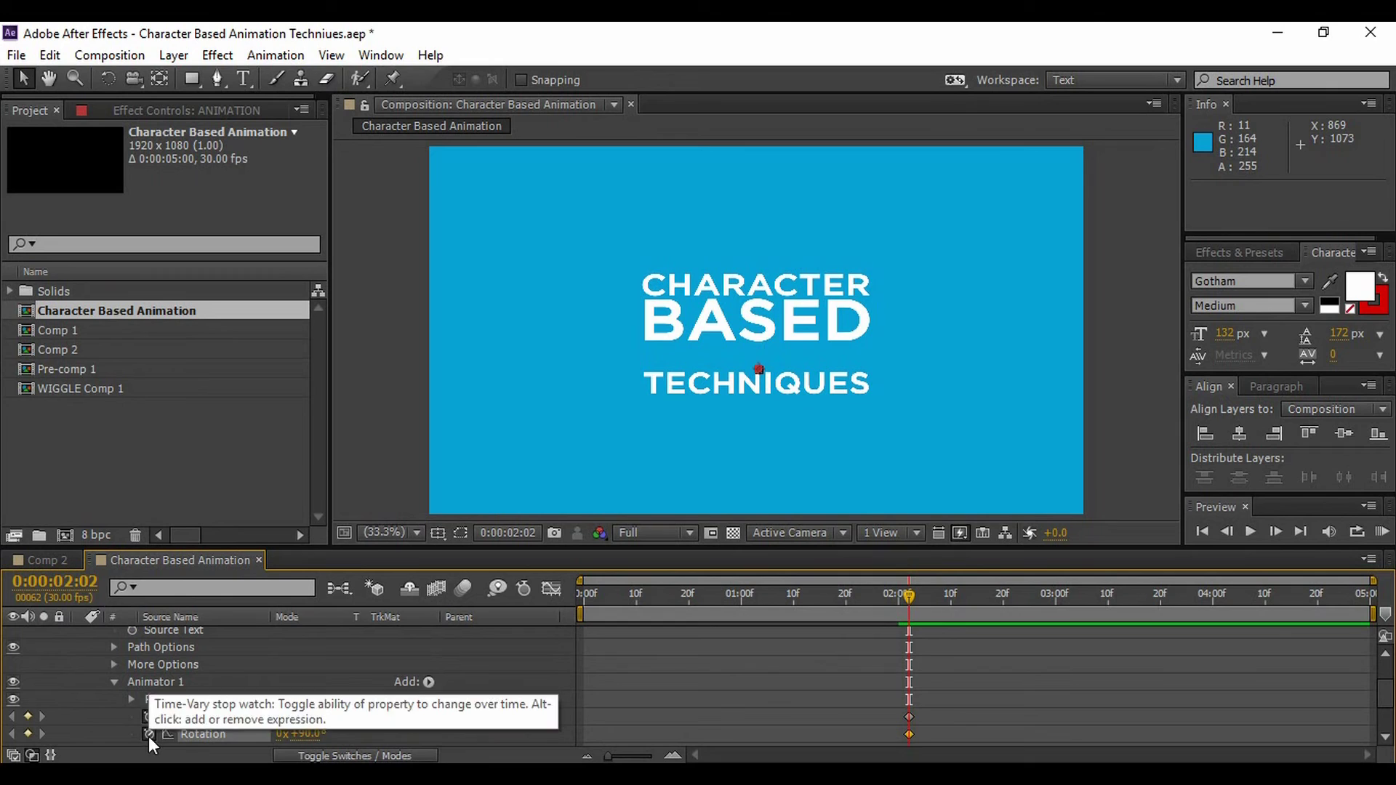
# Step: Keyframe the ANIMATION range selector's Offset at 0% at 0:00:02:02 and at 100% at 0:00:03:00, showing only the layer's keyframed properties
pyautogui.click(131, 699)
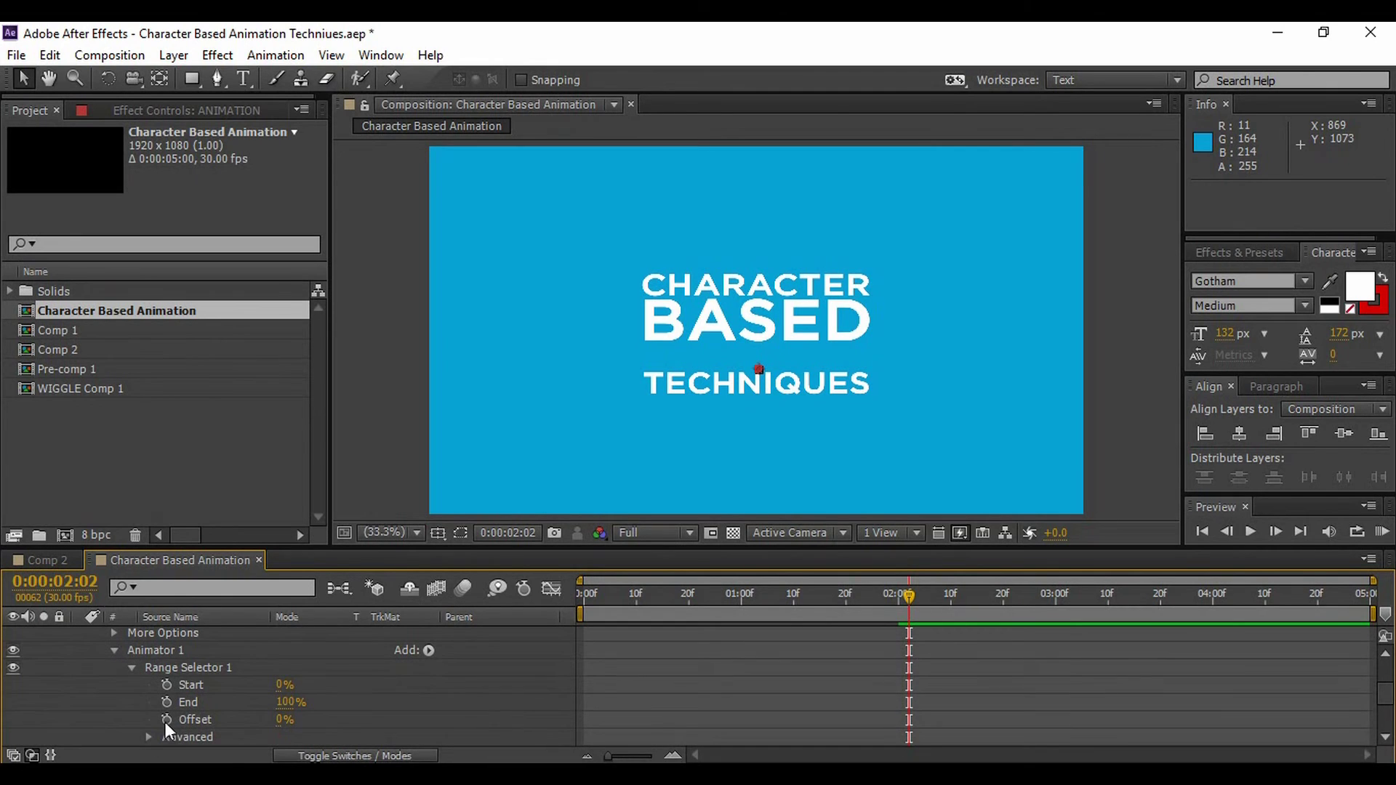
pyautogui.click(165, 720)
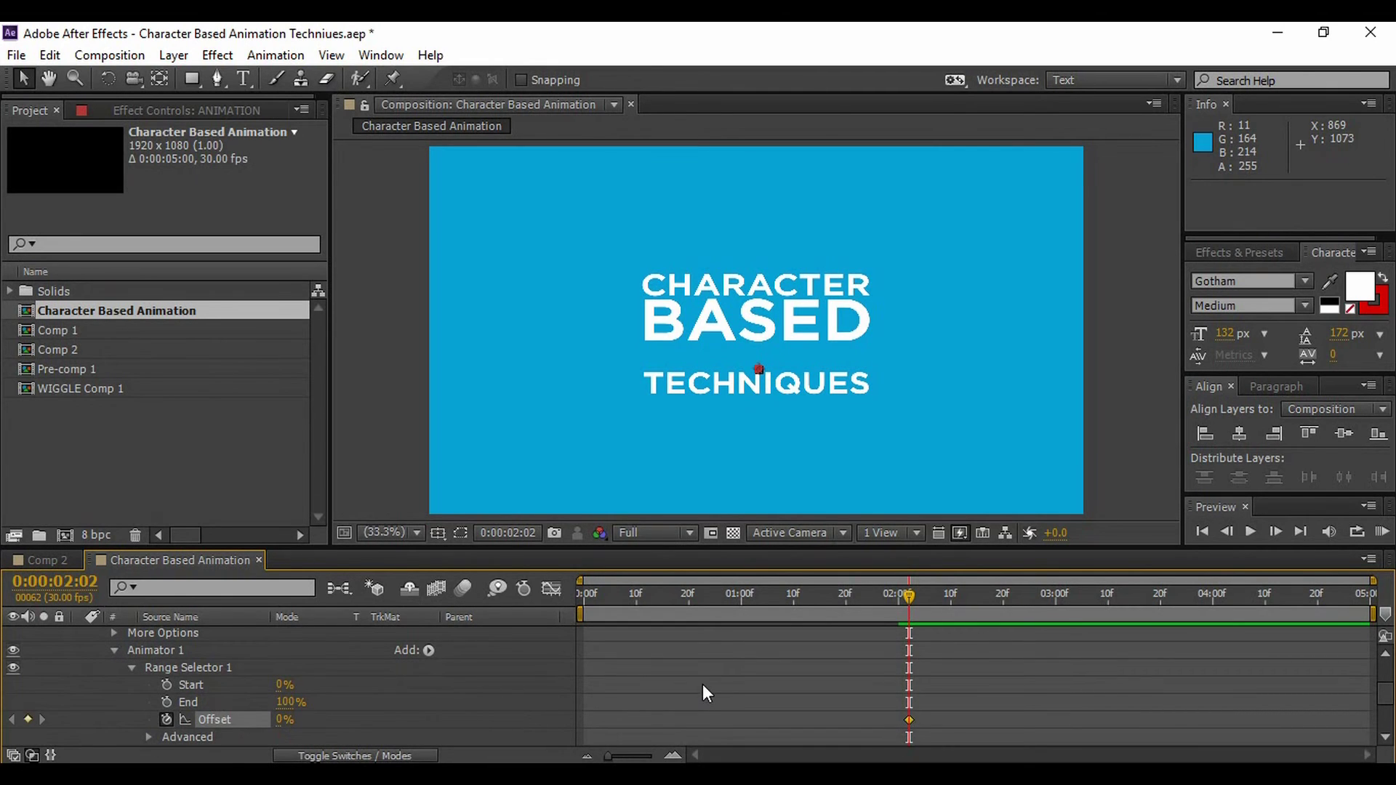
pyautogui.moveTo(909, 592); pyautogui.dragTo(1052, 608)
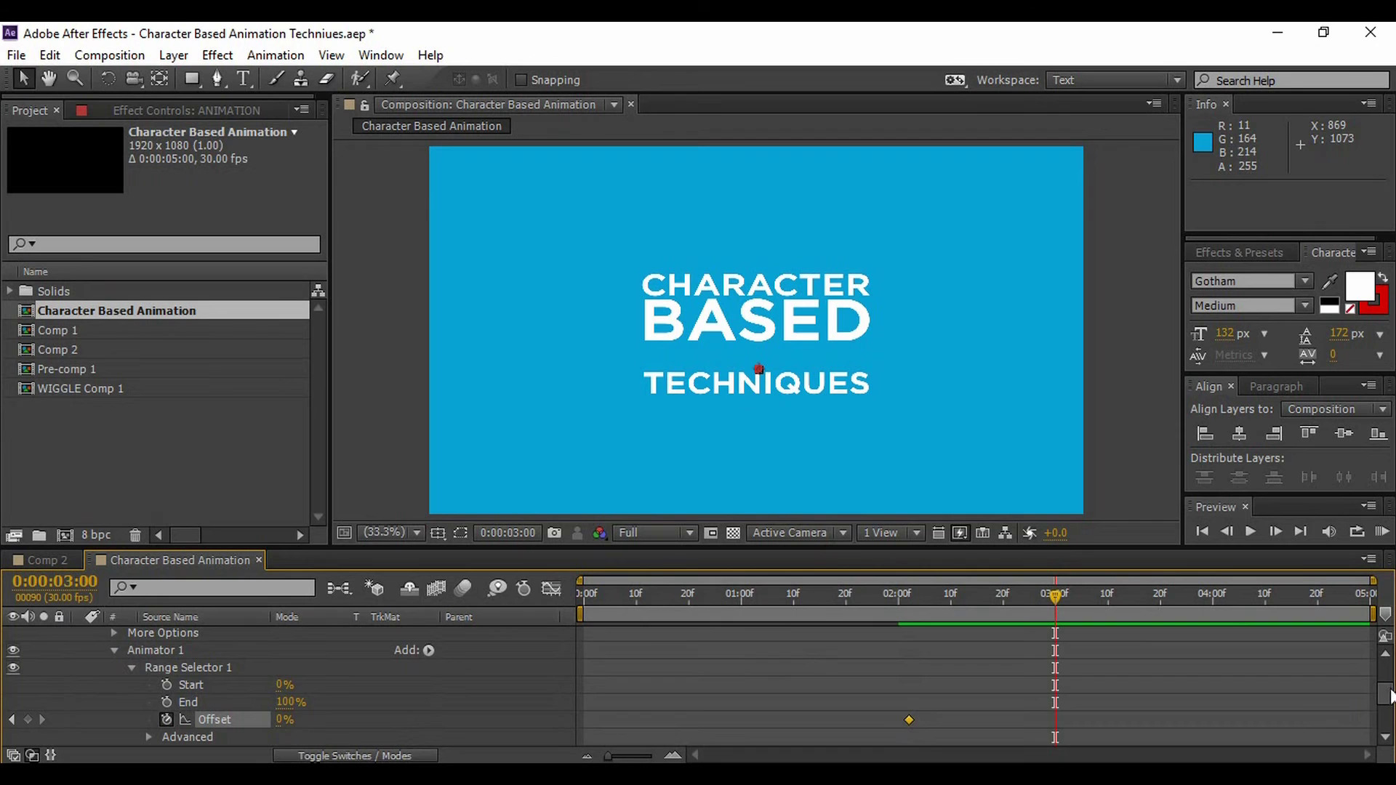
pyautogui.scroll(2, 1390, 689)
pyautogui.scroll(3, 1384, 683)
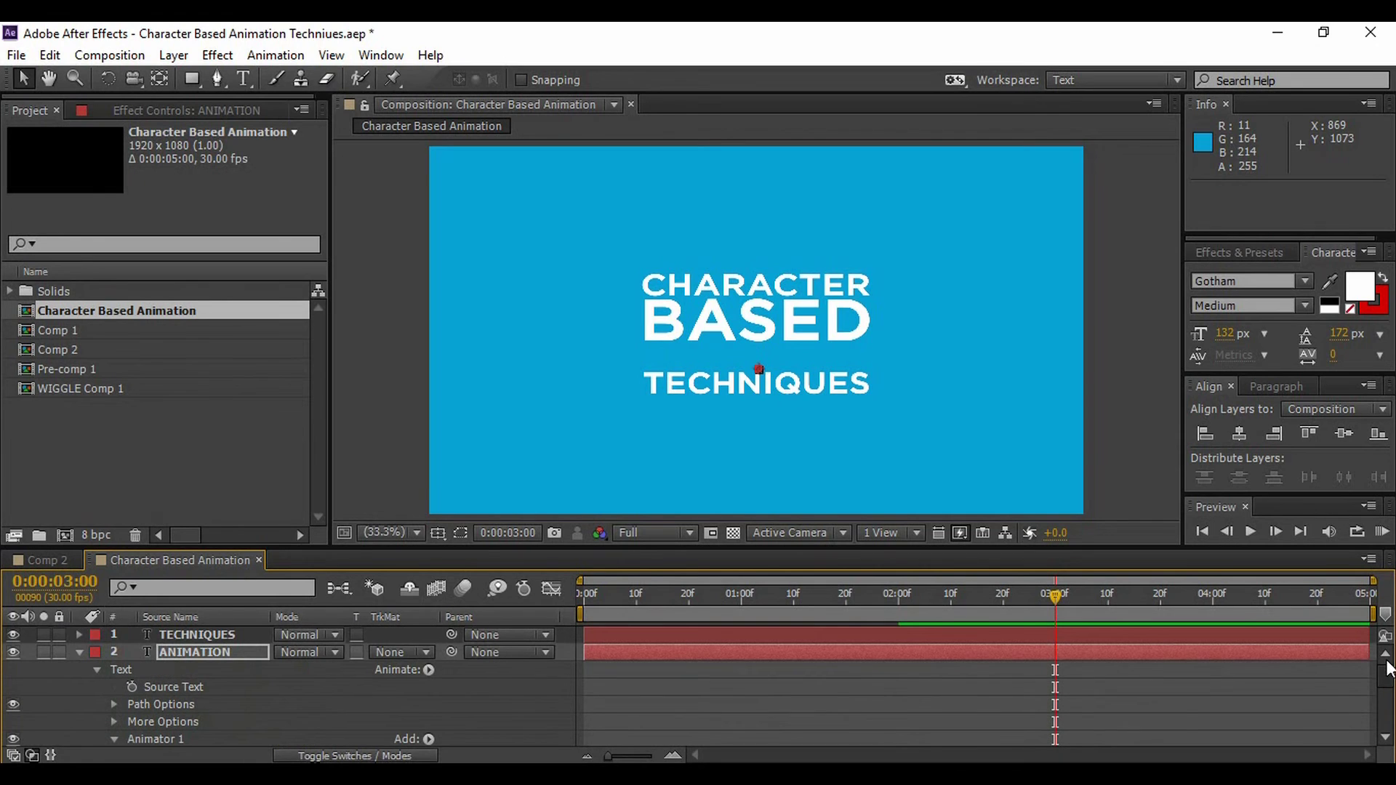
pyautogui.click(229, 644)
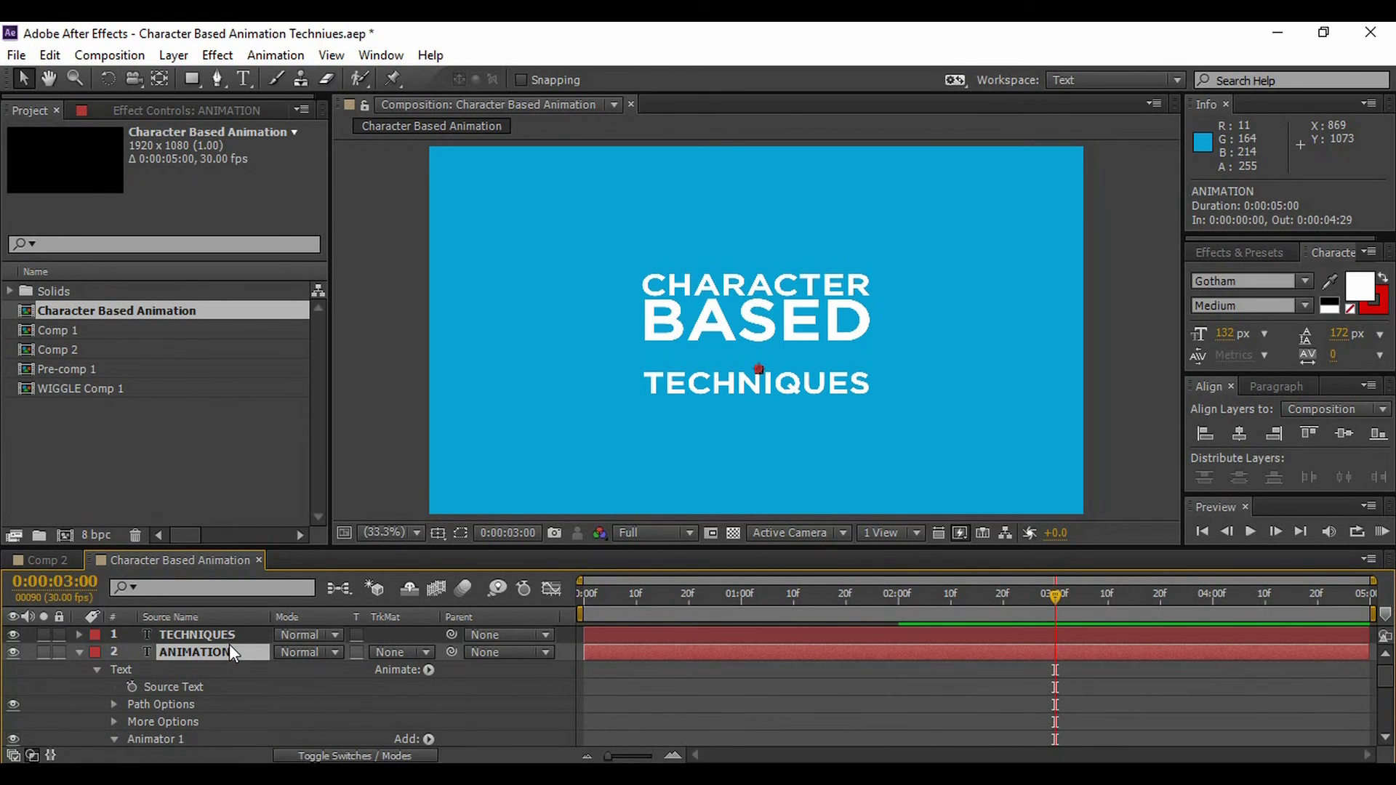
pyautogui.press('u')
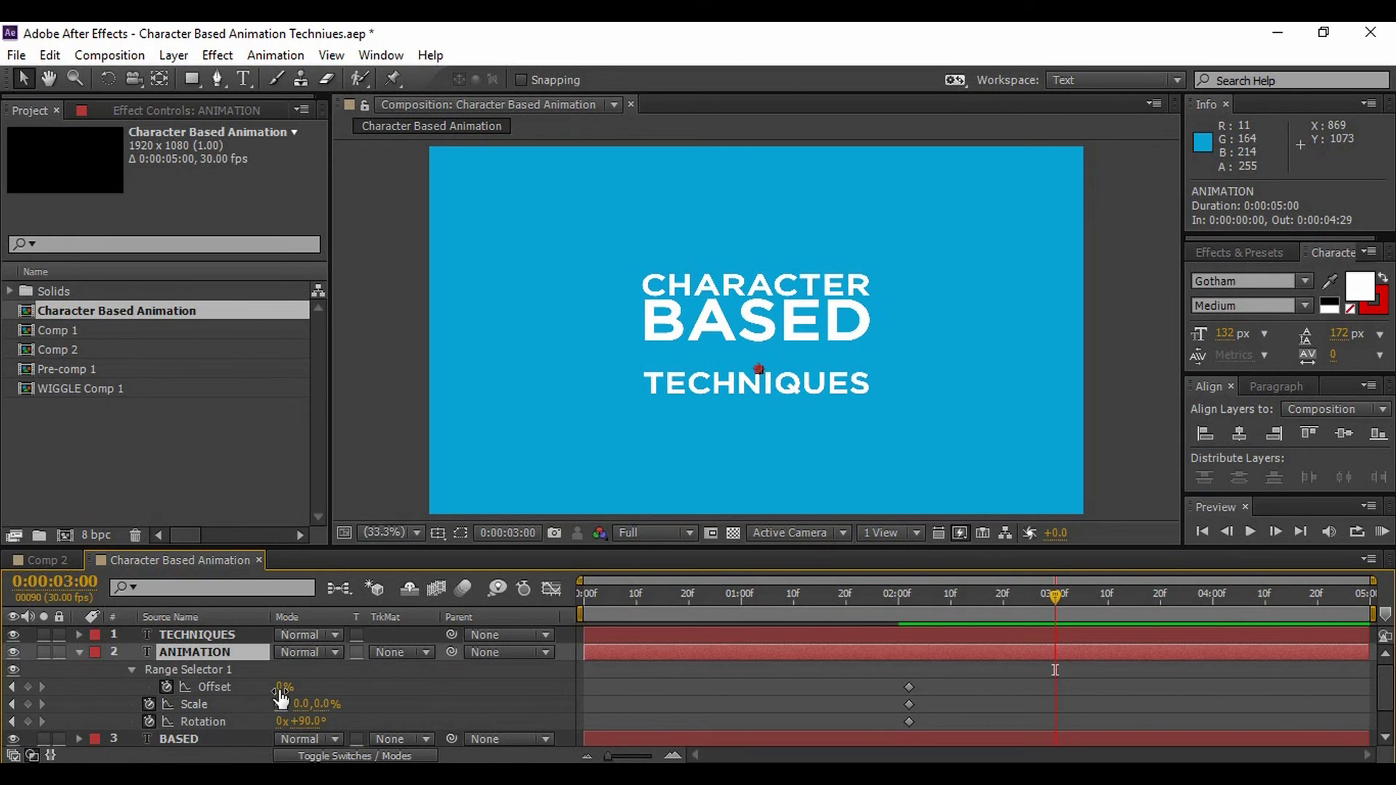
pyautogui.moveTo(278, 696); pyautogui.dragTo(407, 689)
# Step: Set the ANIMATION animator's Scale to 100% at 0:00:03:00
pyautogui.click(324, 703)
pyautogui.write('2')
pyautogui.press('BackSpace')
pyautogui.write('1')
pyautogui.write('00')
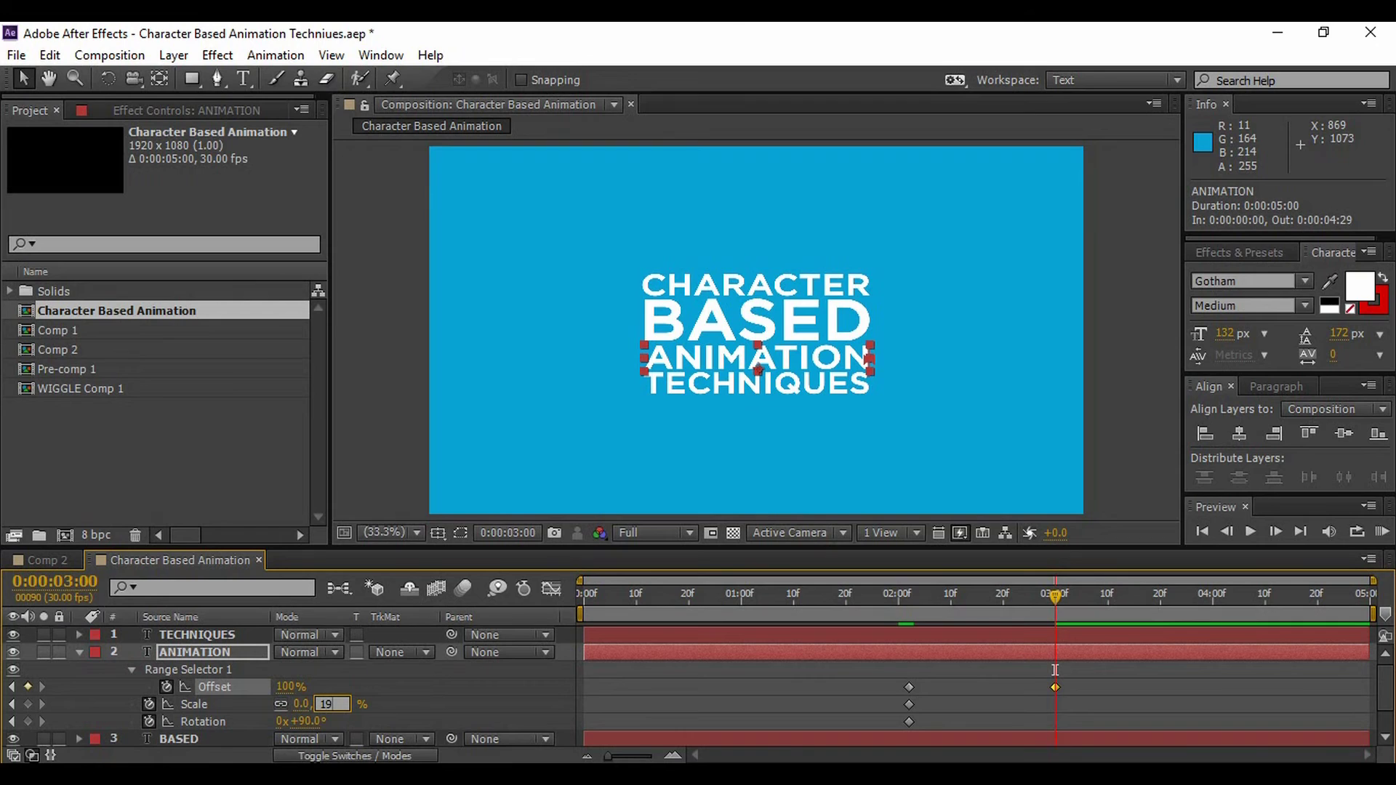
pyautogui.press('Return')
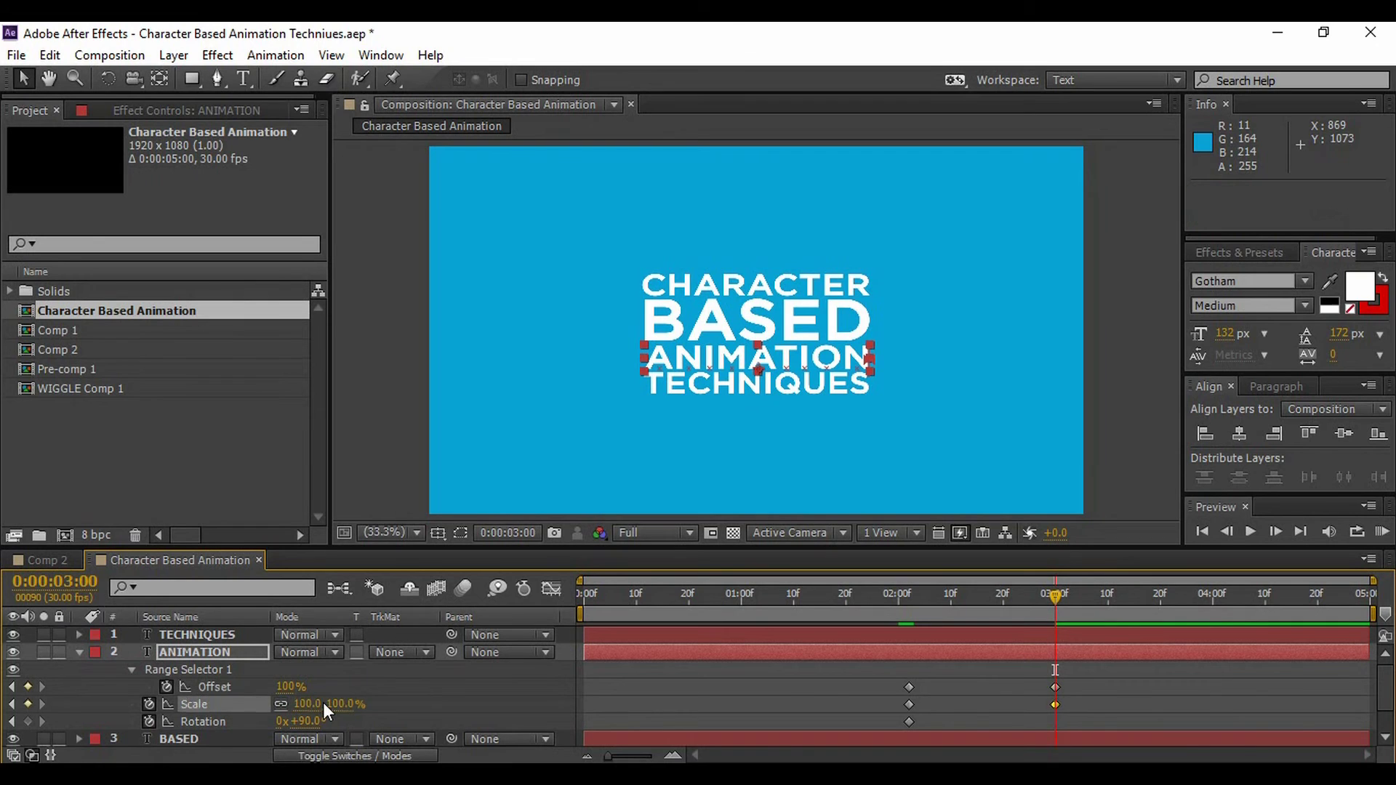
# Step: Set the ANIMATION animator's Rotation to 0° at 0:00:03:00
pyautogui.click(314, 721)
pyautogui.write('-')
pyautogui.write('0')
pyautogui.press('Return')
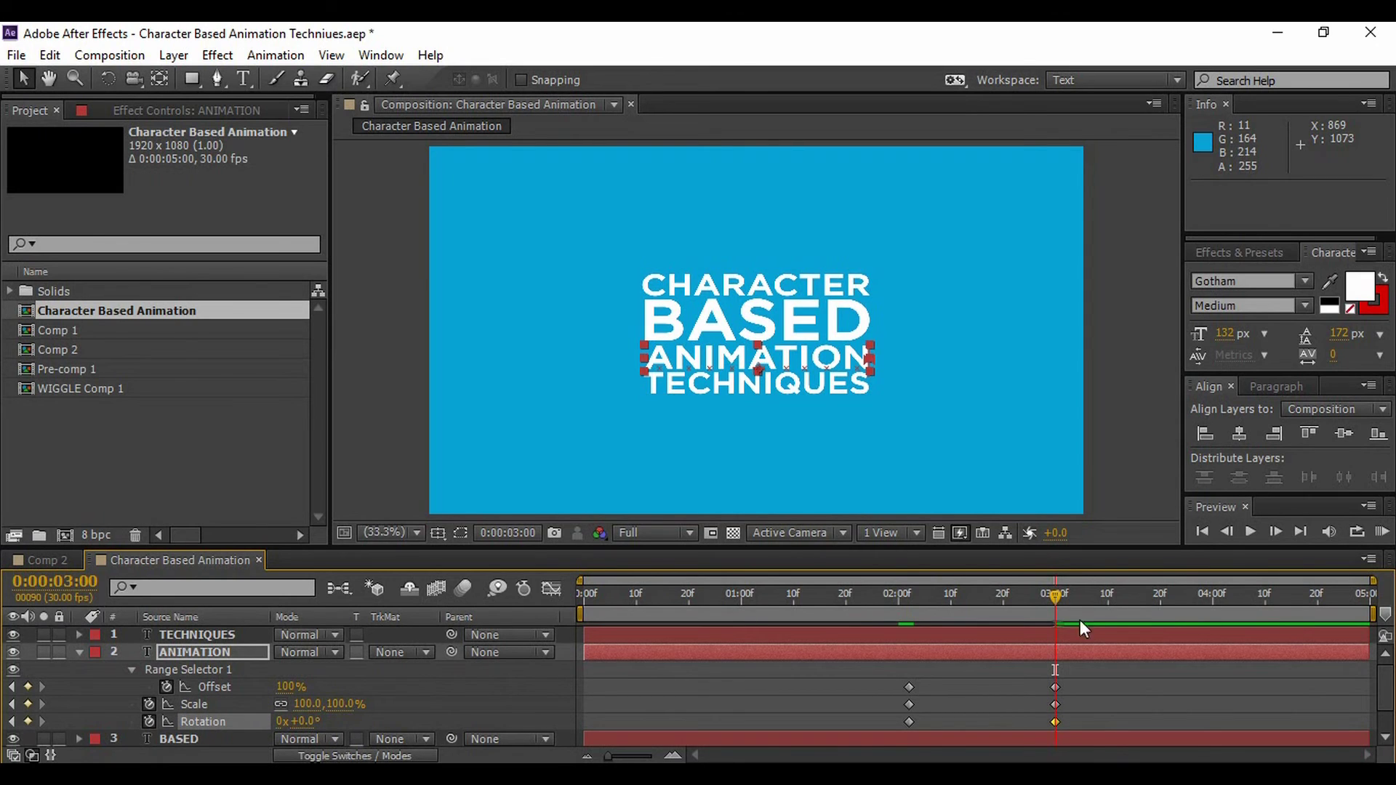
# Step: Play back from 0:00:02:02 to check how ANIMATION's letters rotate and scale in, and stop the playback
pyautogui.moveTo(1057, 596); pyautogui.dragTo(909, 636)
pyautogui.click(1153, 503)
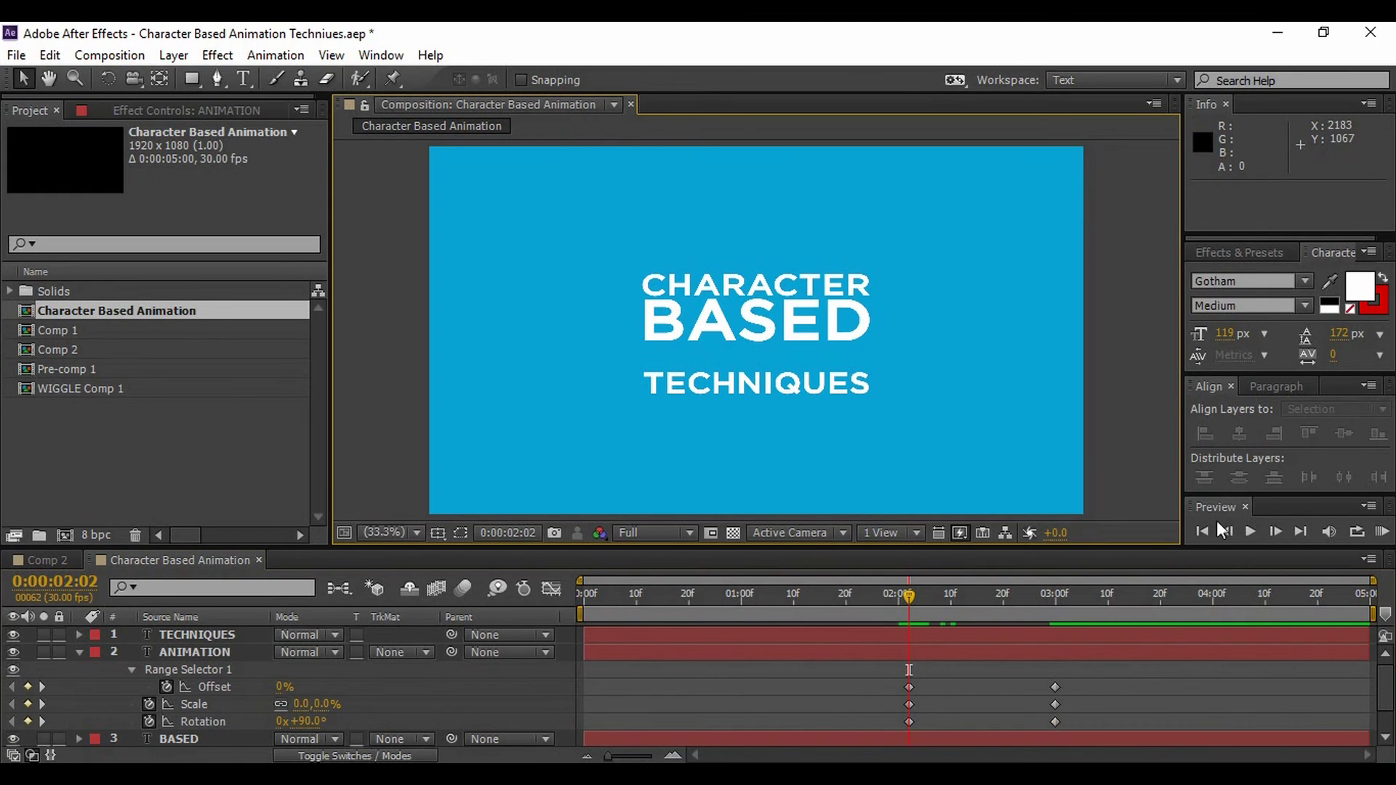
pyautogui.click(1252, 533)
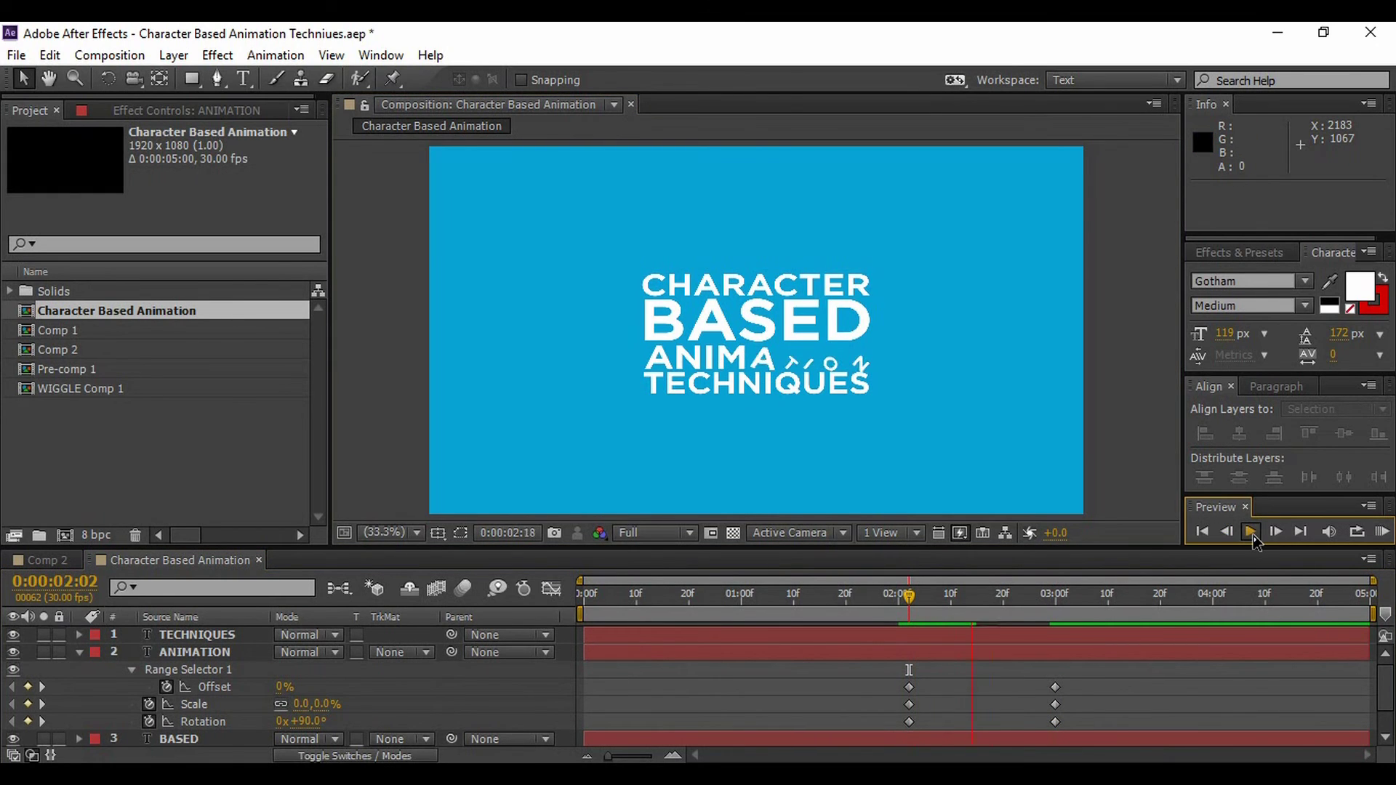
pyautogui.click(1251, 533)
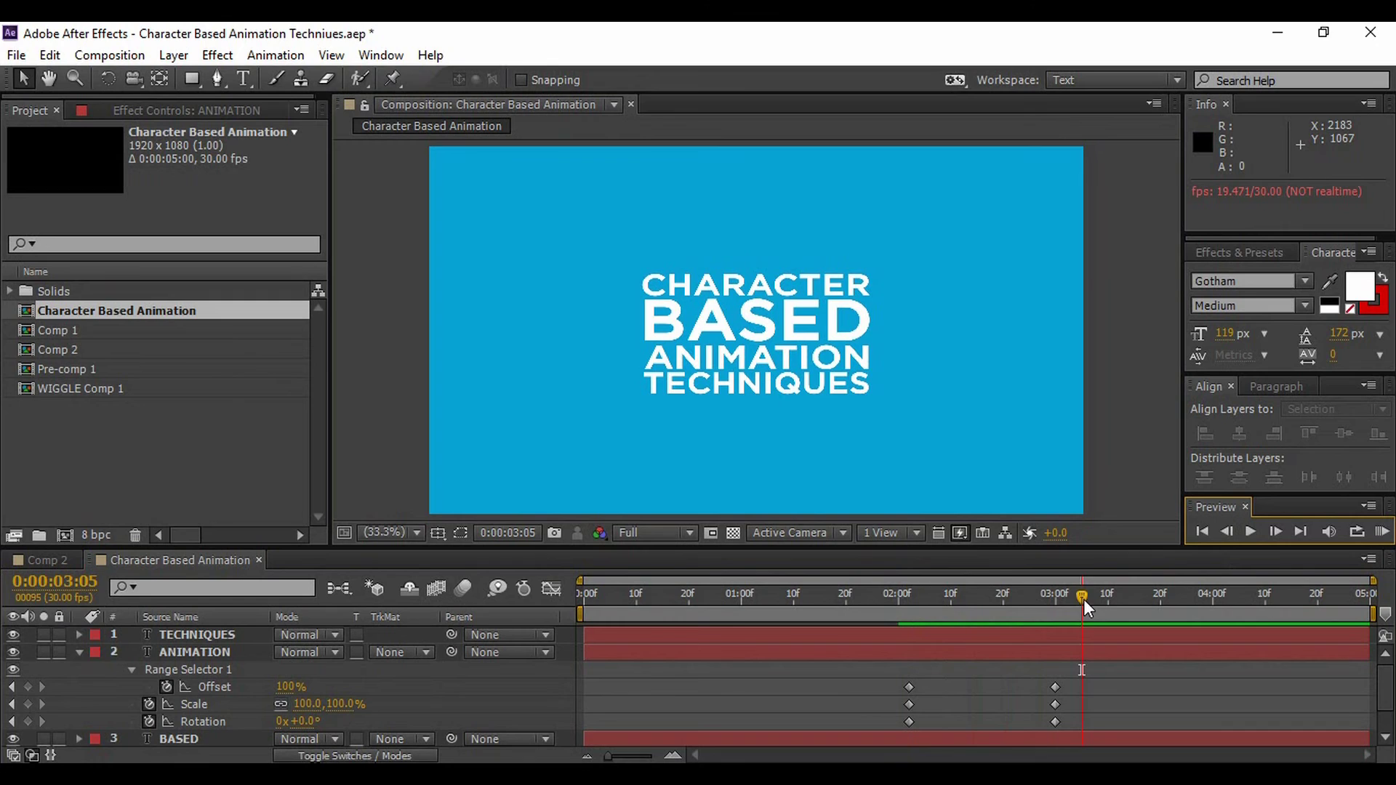
# Step: Set the current time to 0:00:03:02, two frames past ANIMATION's last keyframes, and collapse the ANIMATION layer
pyautogui.moveTo(1065, 595); pyautogui.dragTo(1049, 596)
pyautogui.click(1274, 531)
pyautogui.click(1273, 532)
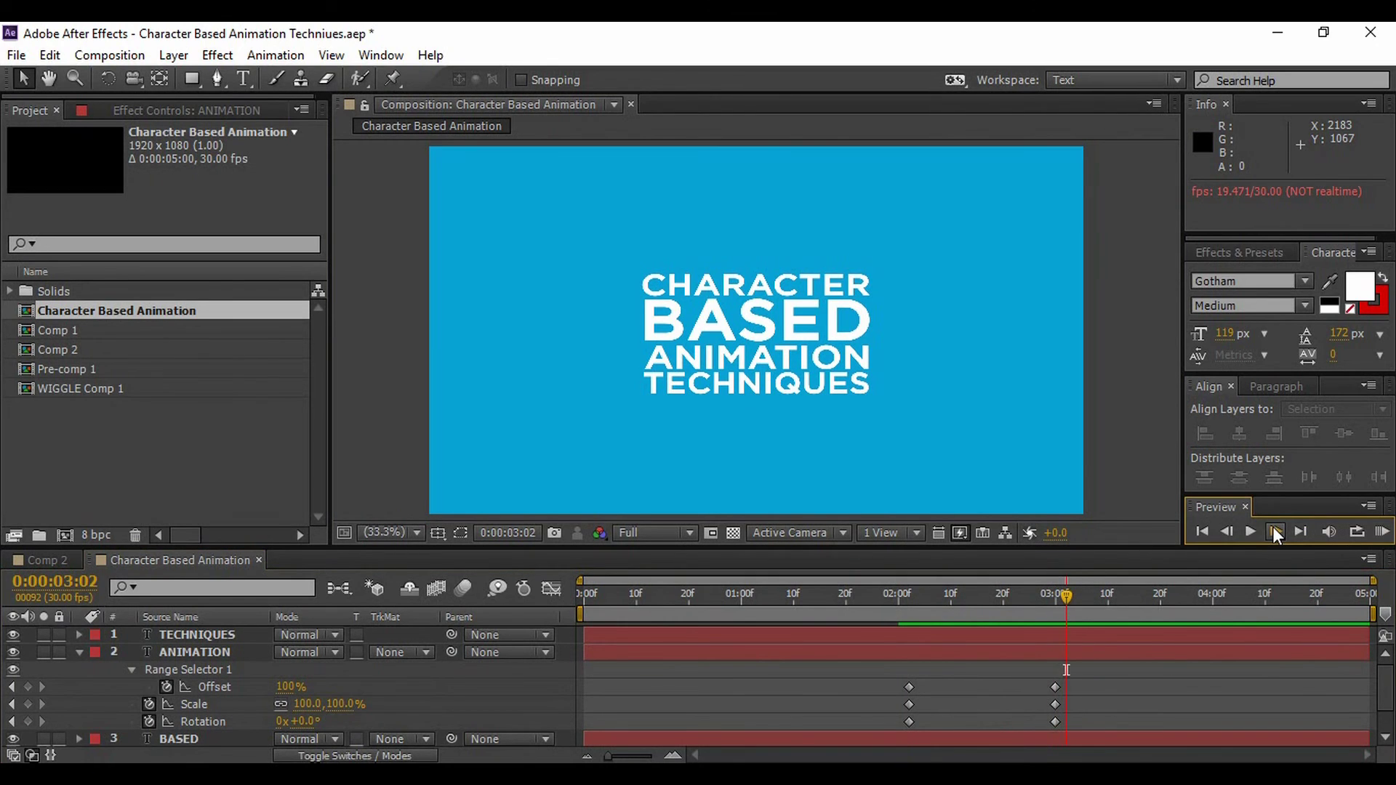
pyautogui.click(80, 651)
# Step: Add a text animator with the Opacity property to the TECHNIQUES layer
pyautogui.click(208, 634)
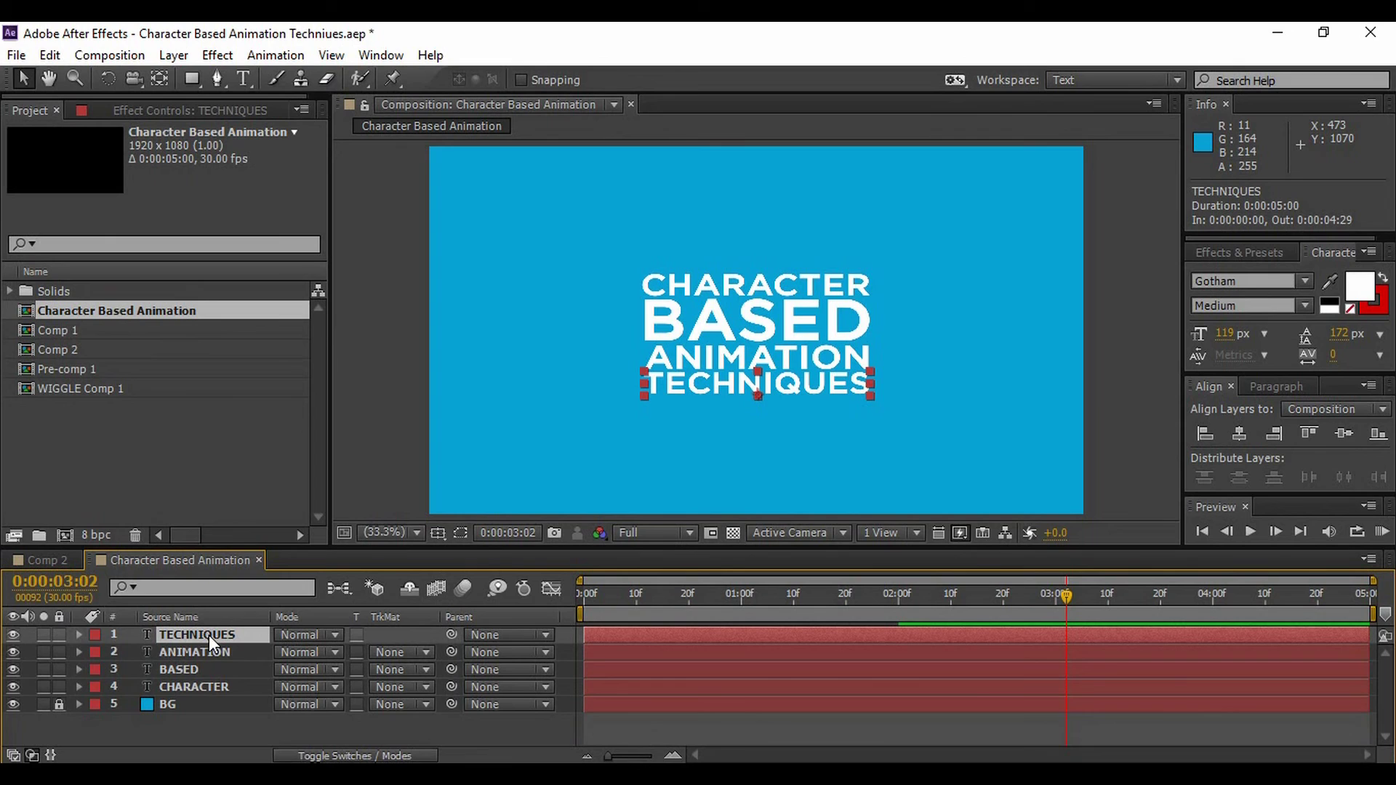
pyautogui.click(79, 634)
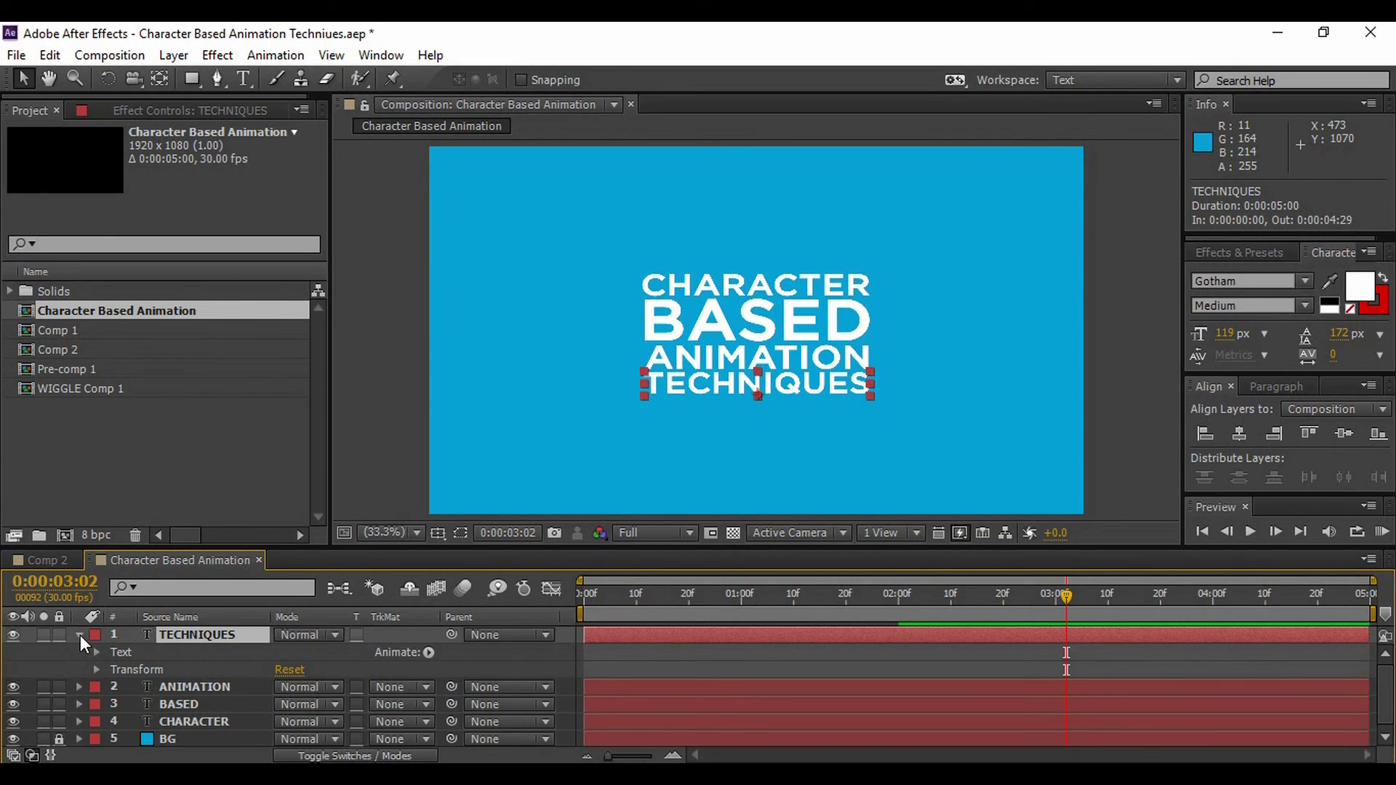
pyautogui.click(428, 653)
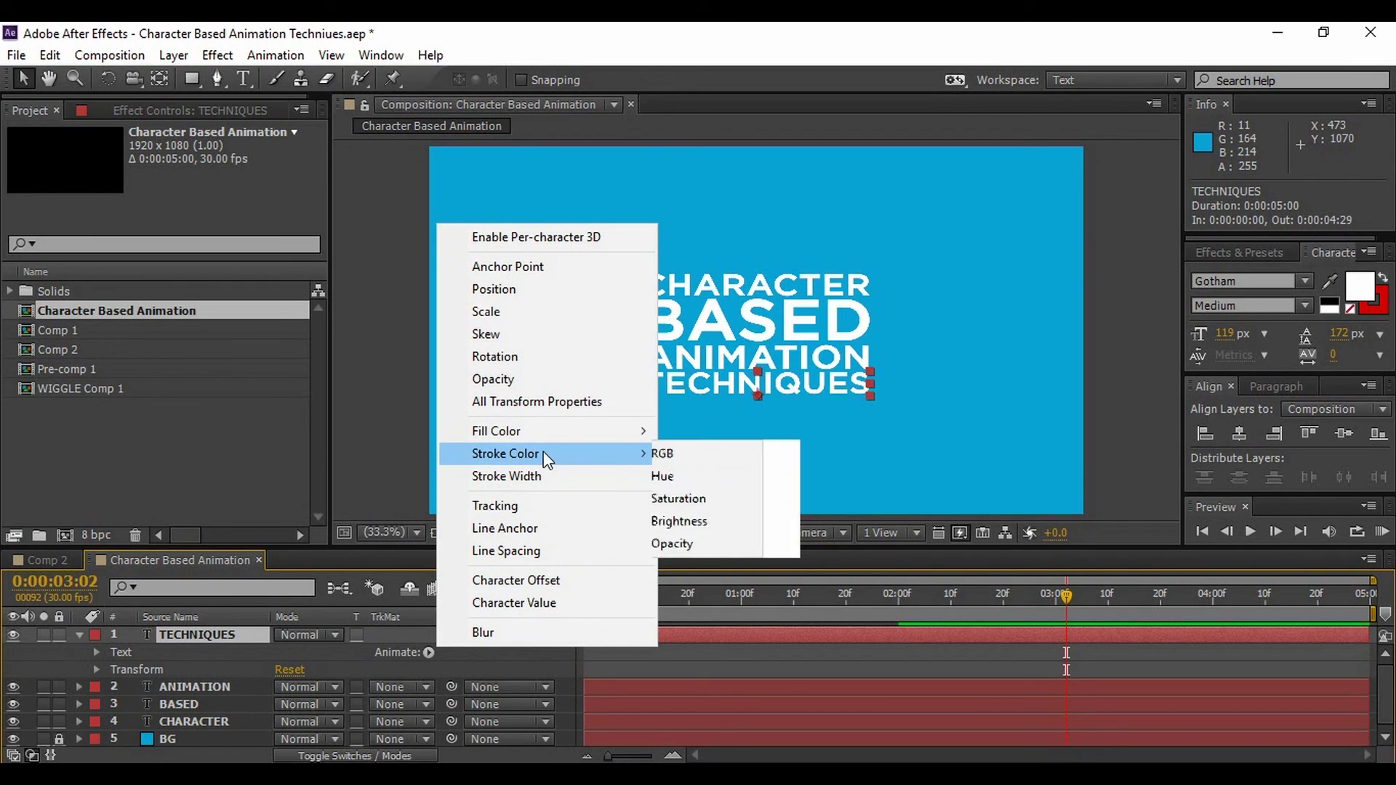
pyautogui.click(521, 380)
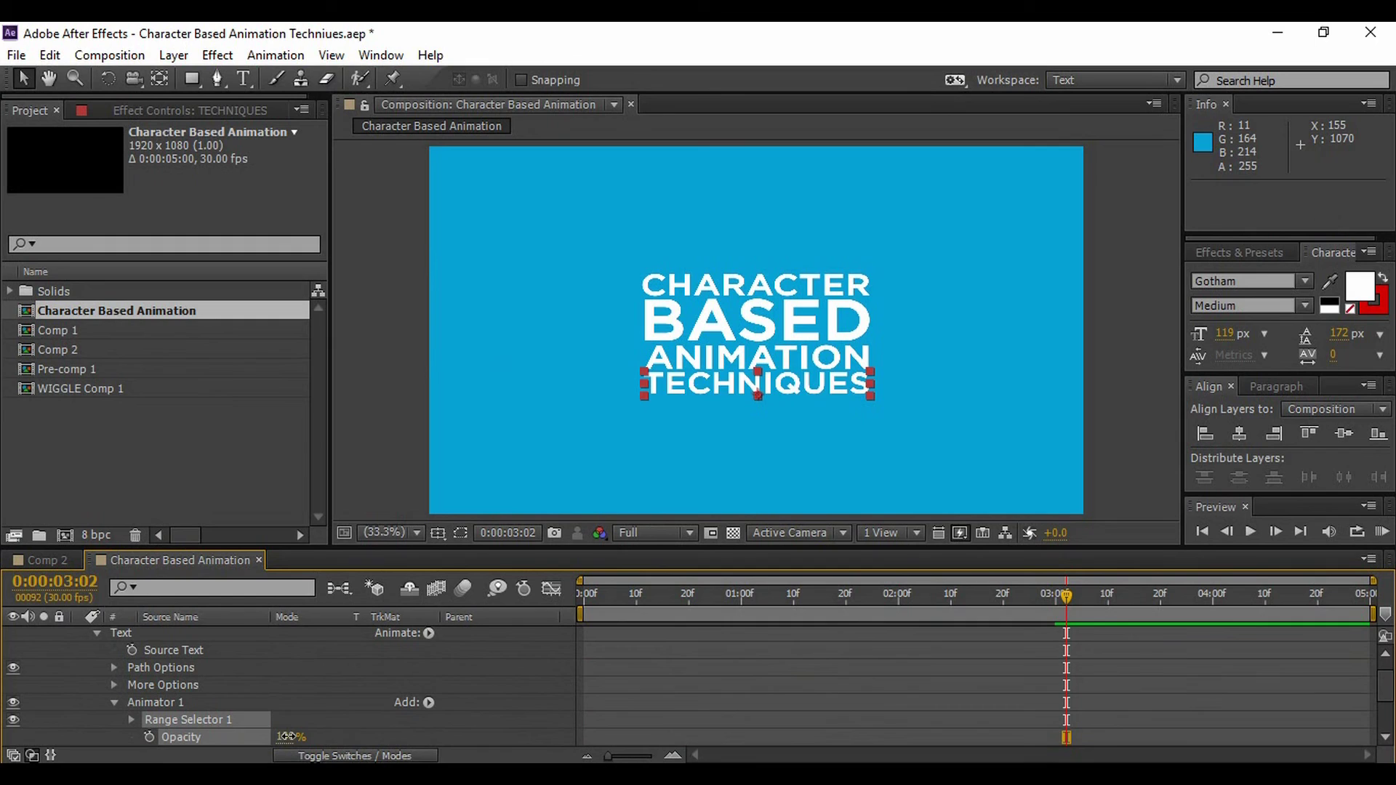
# Step: Keyframe the TECHNIQUES animator's Opacity at 0% and its range selector Offset at 0% at 0:00:03:02
pyautogui.moveTo(288, 743); pyautogui.dragTo(143, 756)
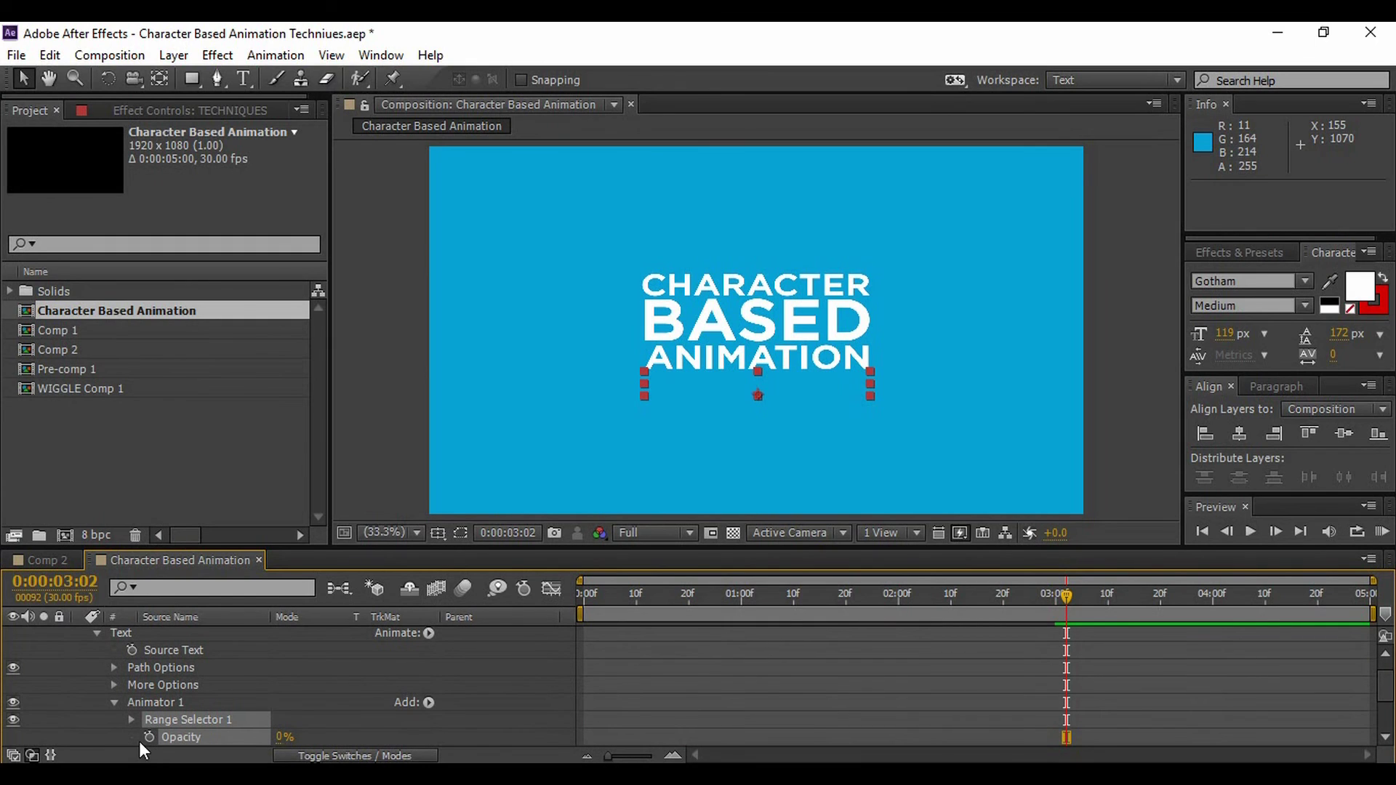
pyautogui.click(148, 737)
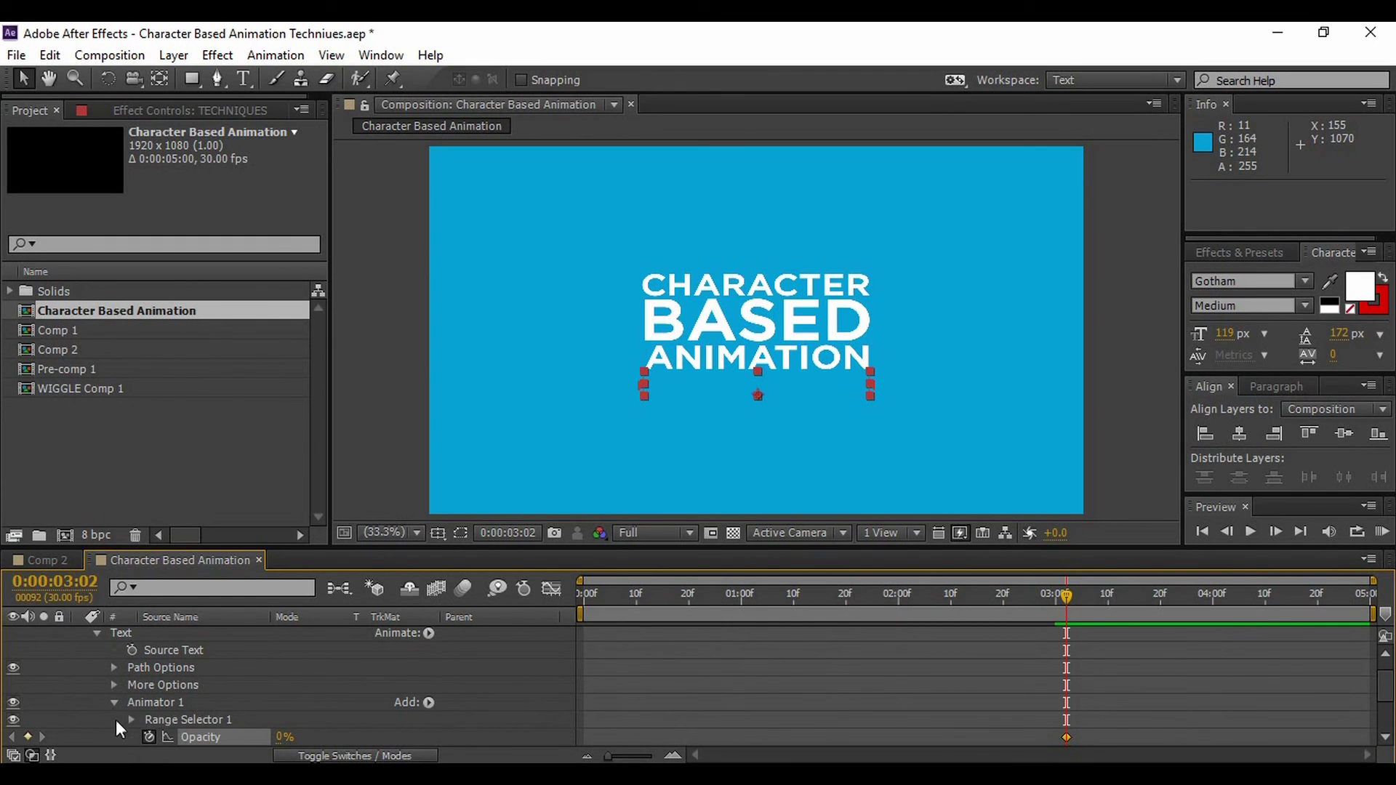
pyautogui.click(131, 720)
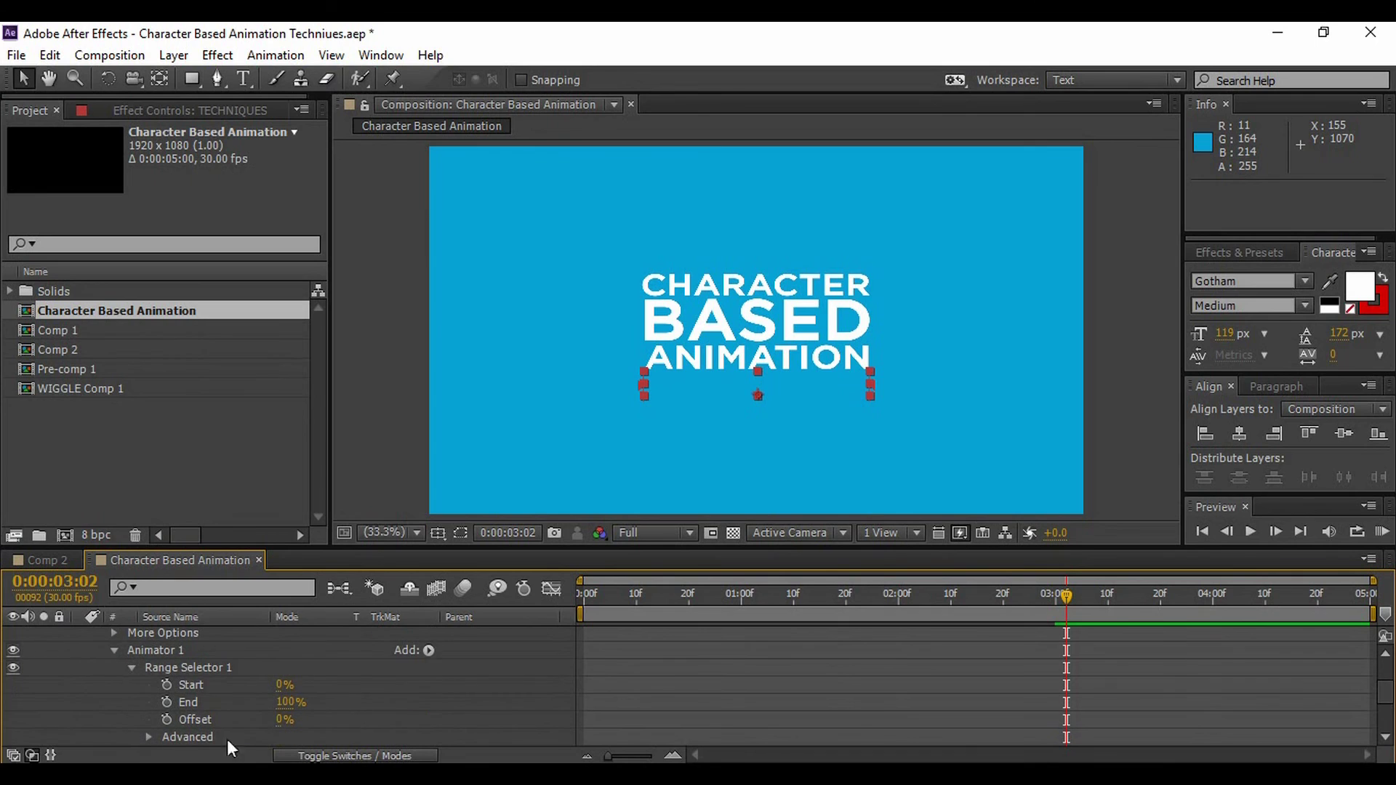
pyautogui.click(165, 720)
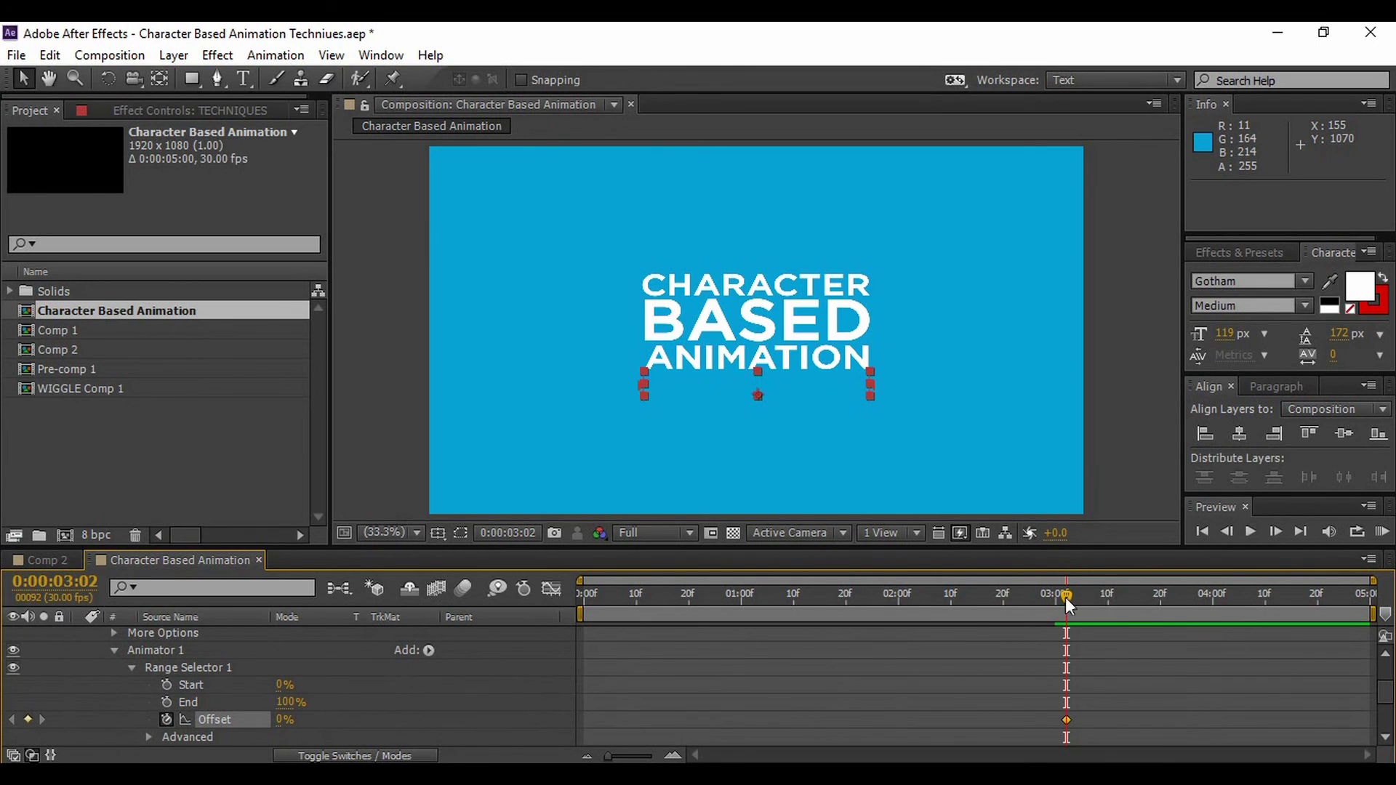
# Step: Show only TECHNIQUES' keyframed properties and set its range selector Offset to 100% at 0:00:04:00
pyautogui.moveTo(1065, 595); pyautogui.dragTo(1210, 599)
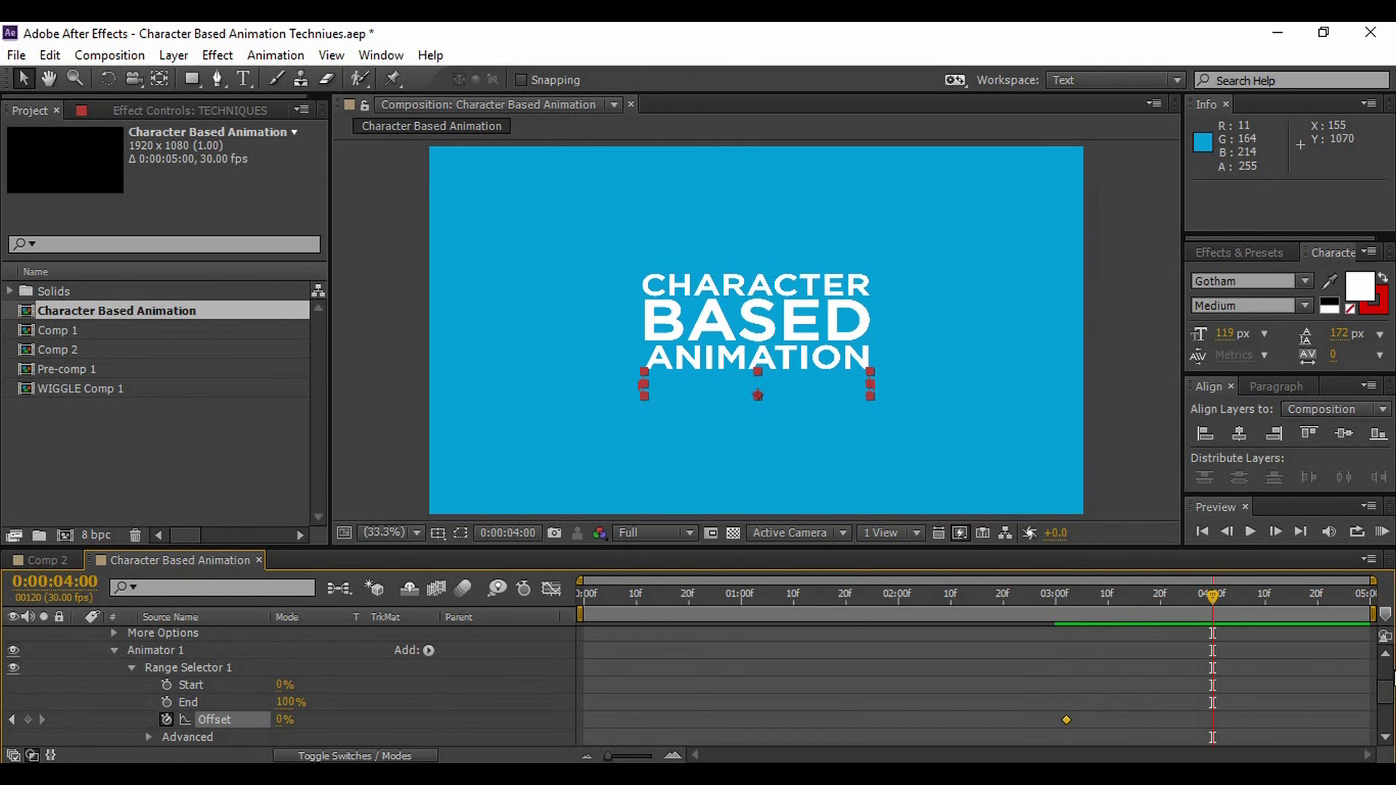
pyautogui.scroll(4, 220, 683)
pyautogui.click(219, 632)
pyautogui.press('j')
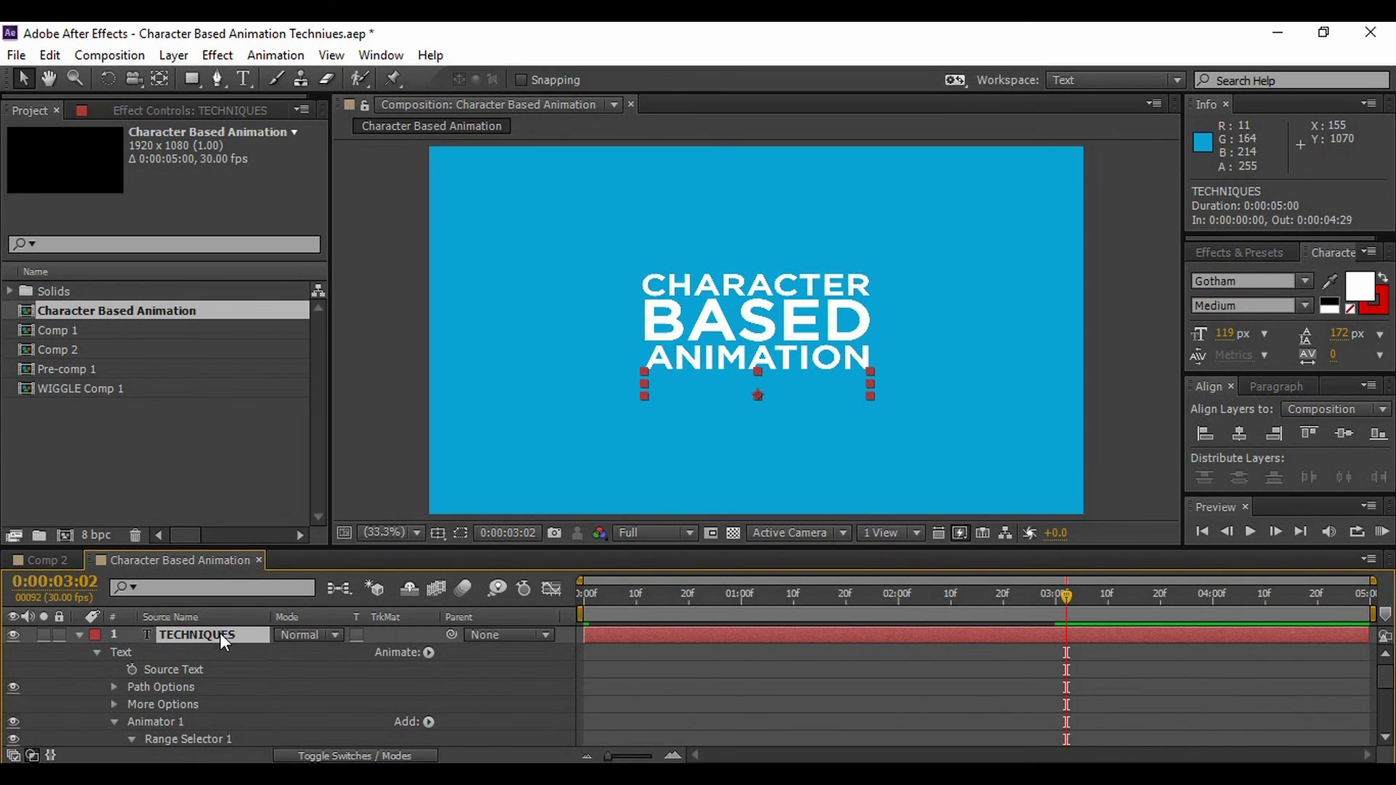
pyautogui.press('u')
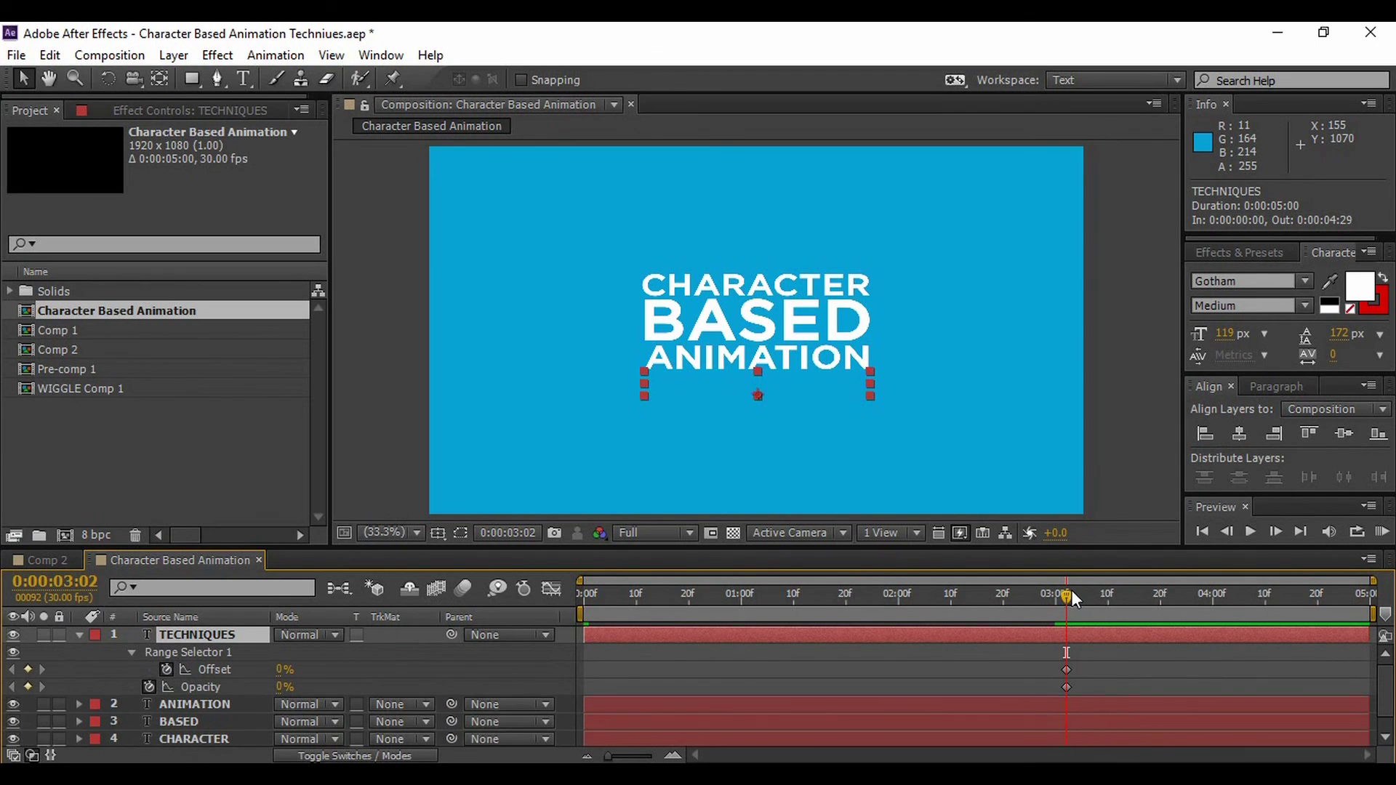
pyautogui.click(1212, 612)
pyautogui.click(1208, 612)
pyautogui.click(280, 669)
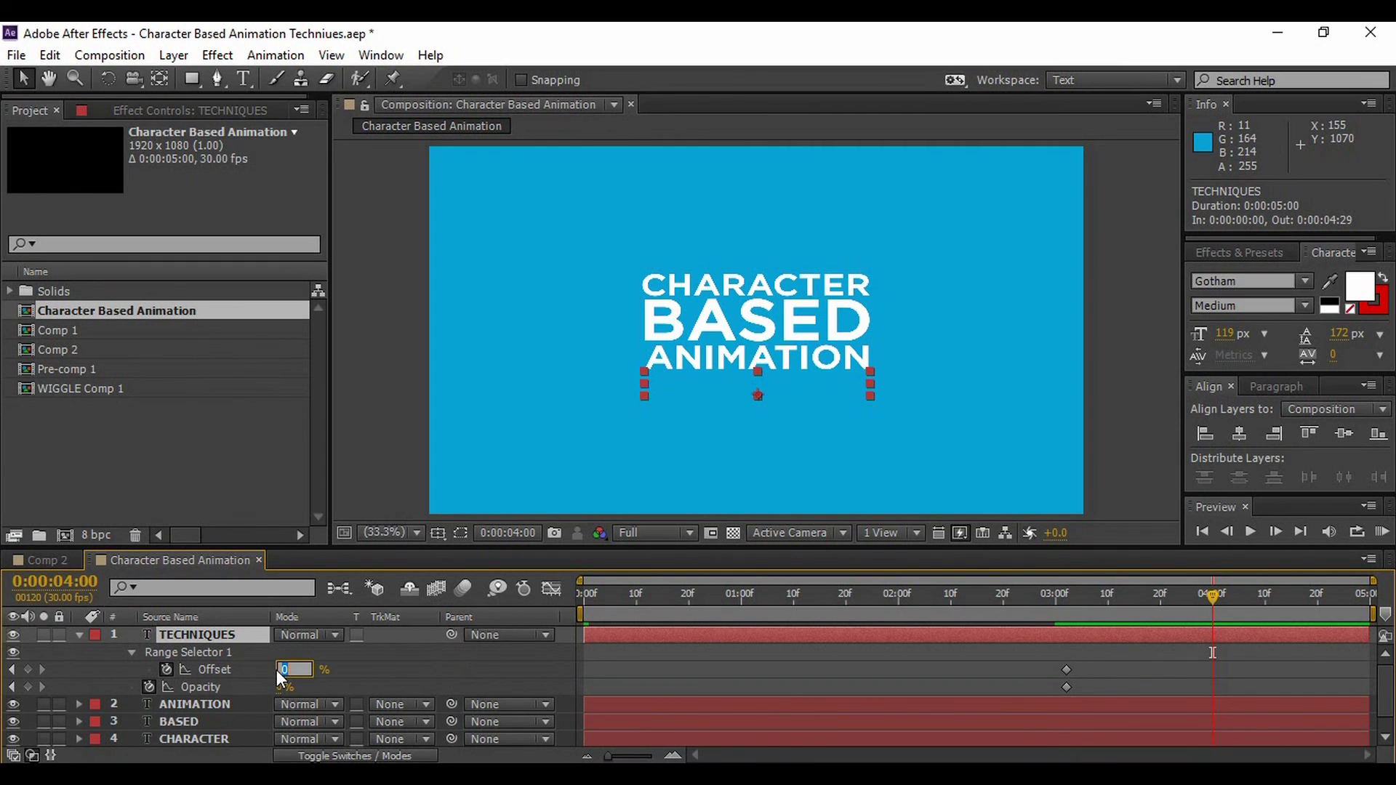
pyautogui.write('100')
pyautogui.press('Tab')
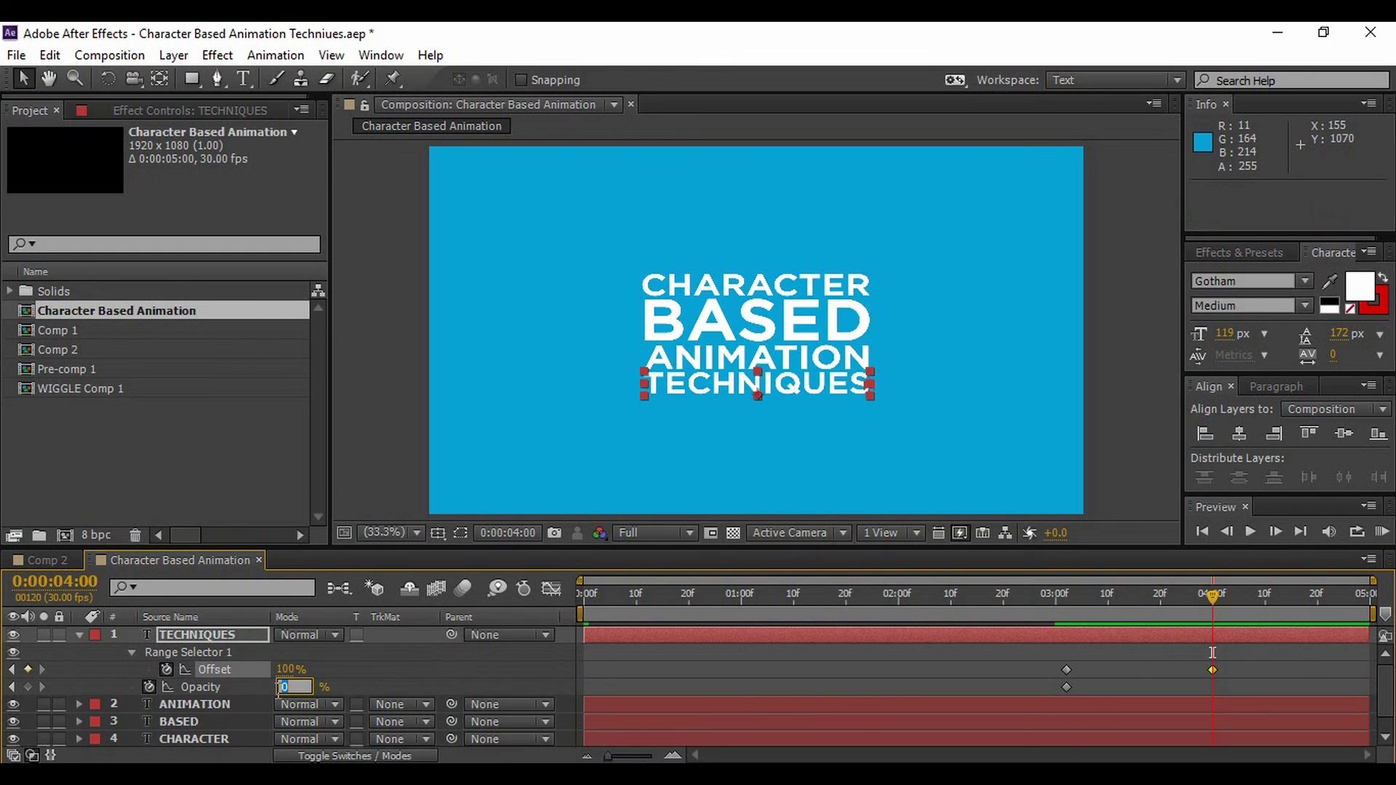
# Step: Set the TECHNIQUES animator's Opacity to 100% at 0:00:04:00
pyautogui.press('Return')
pyautogui.moveTo(282, 687); pyautogui.dragTo(567, 692)
pyautogui.click(862, 632)
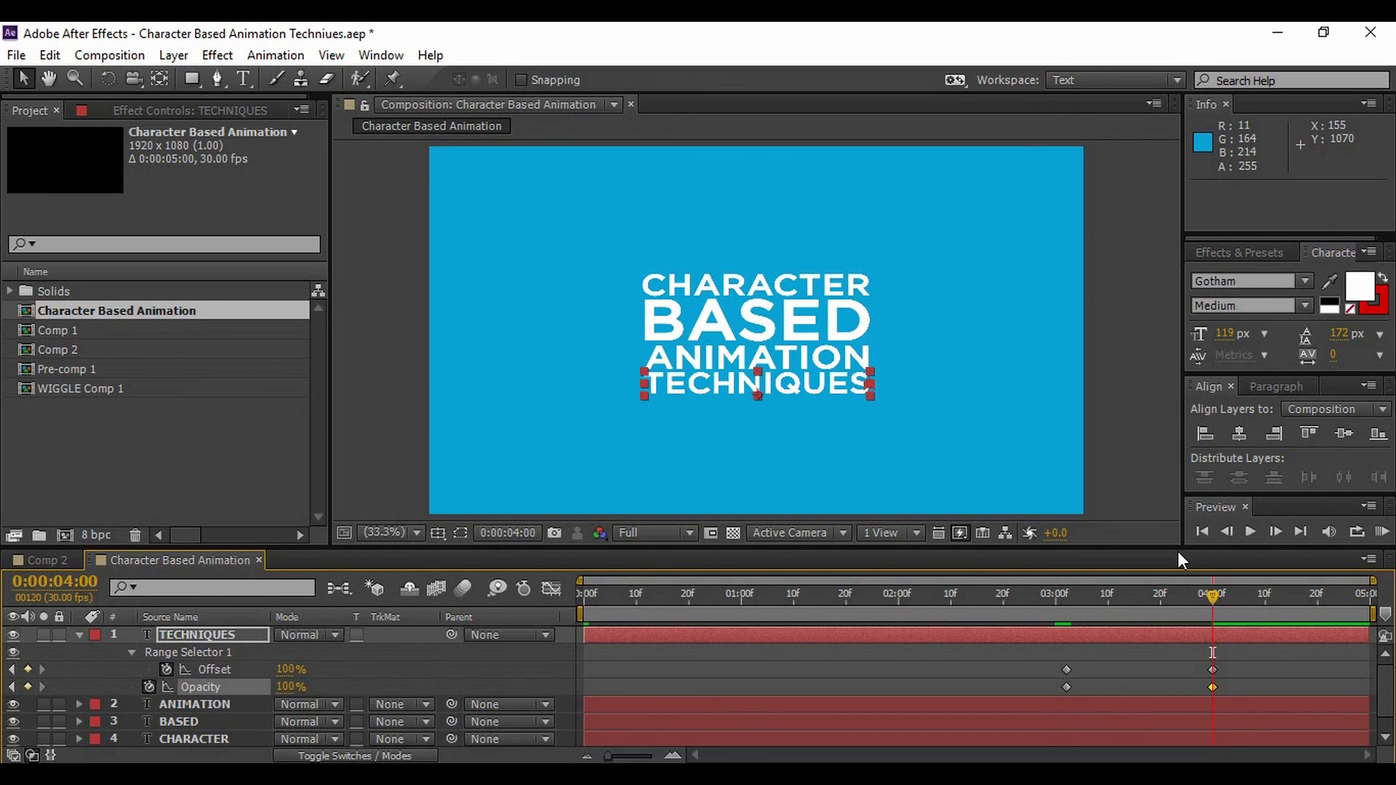
# Step: Return the current time to the composition's first frame, then collapse and deselect the TECHNIQUES layer
pyautogui.moveTo(1178, 552); pyautogui.dragTo(1186, 648)
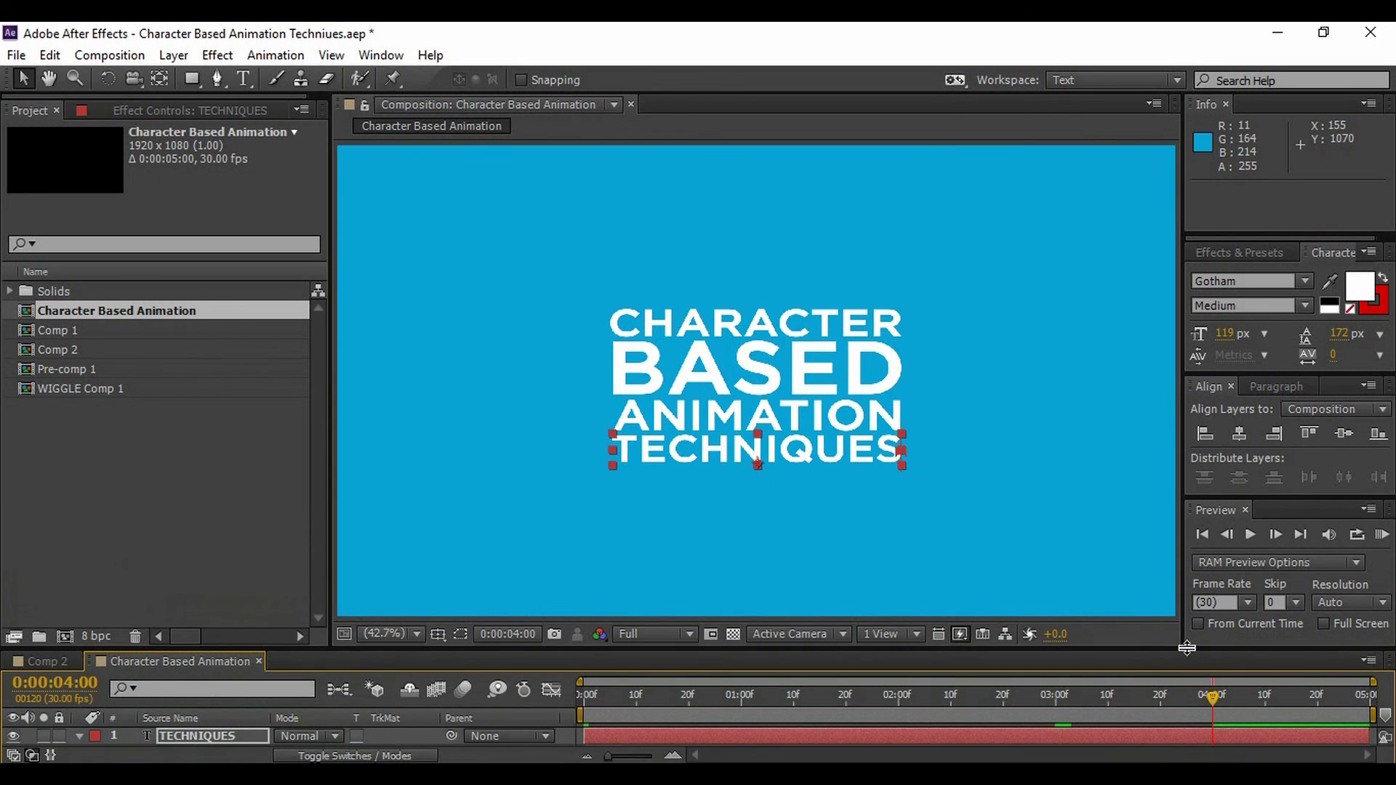
pyautogui.click(1200, 539)
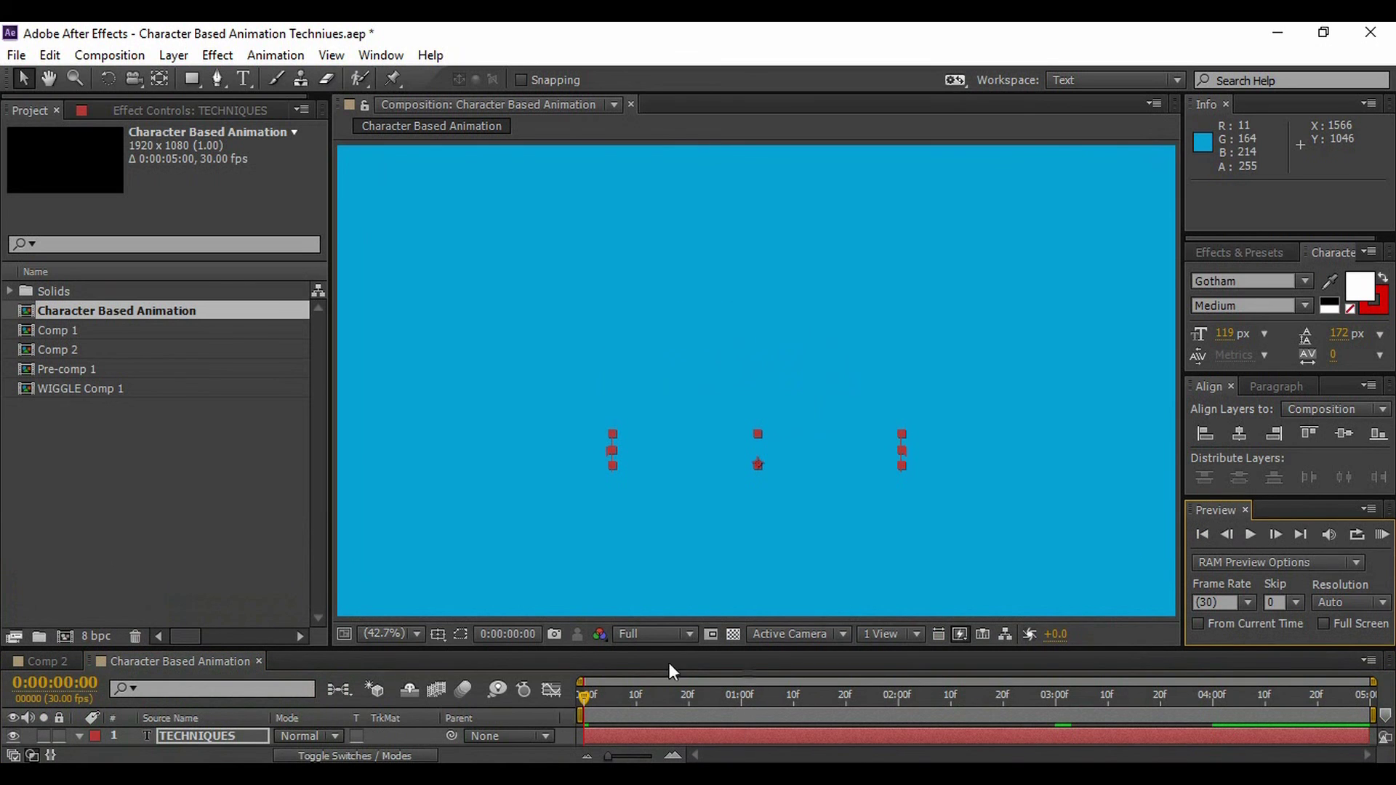
pyautogui.moveTo(489, 645); pyautogui.dragTo(489, 479)
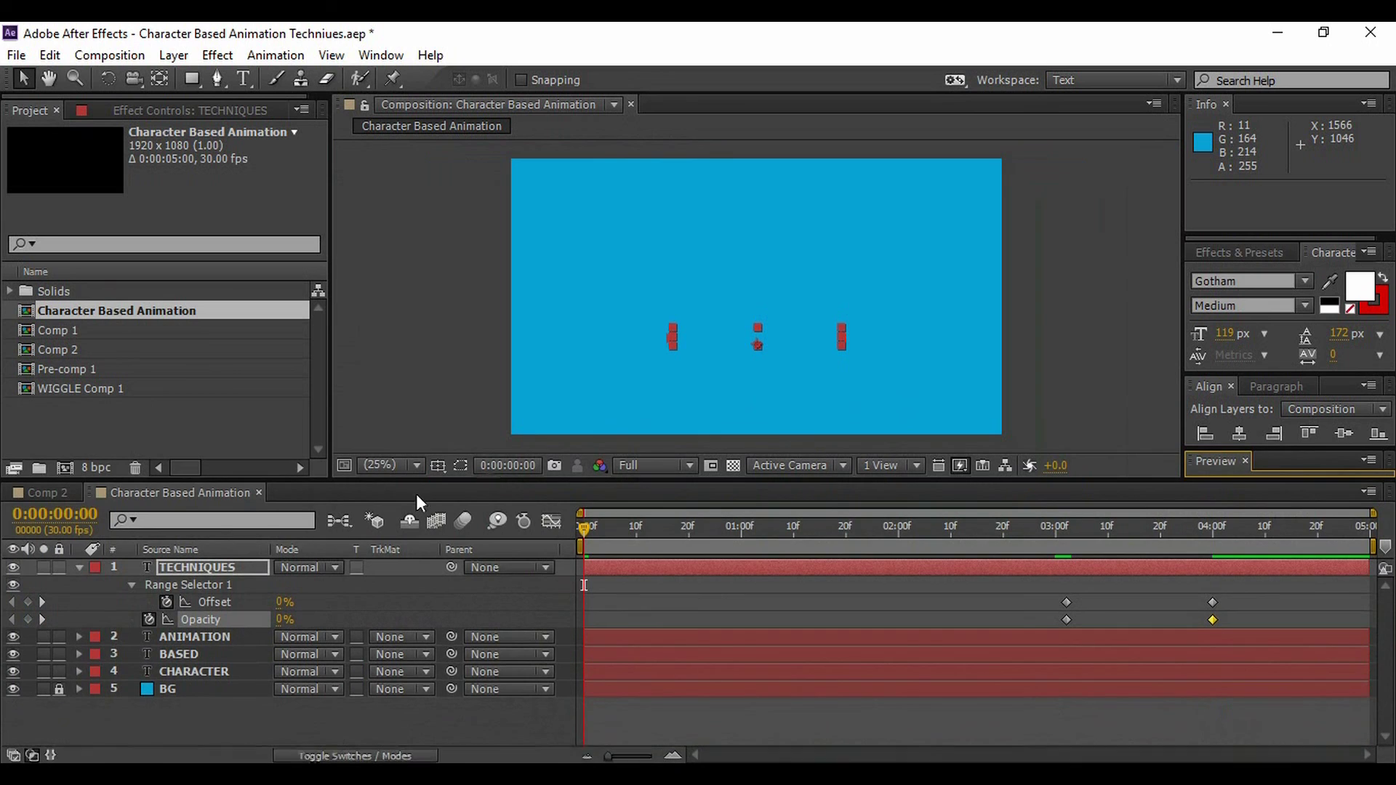
pyautogui.click(78, 567)
pyautogui.click(247, 716)
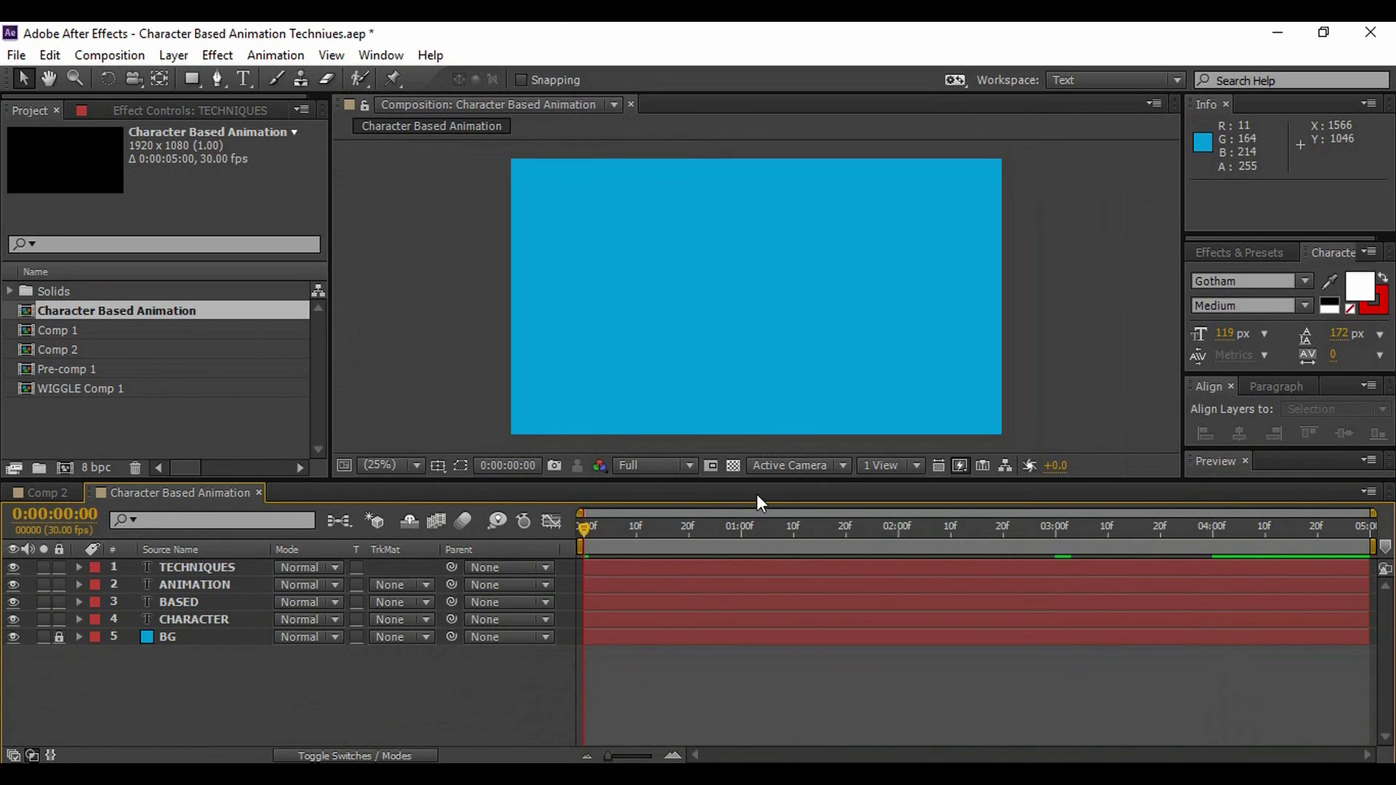
# Step: Enlarge the composition view and play the whole four-word animation from the first frame
pyautogui.moveTo(755, 480); pyautogui.dragTo(844, 734)
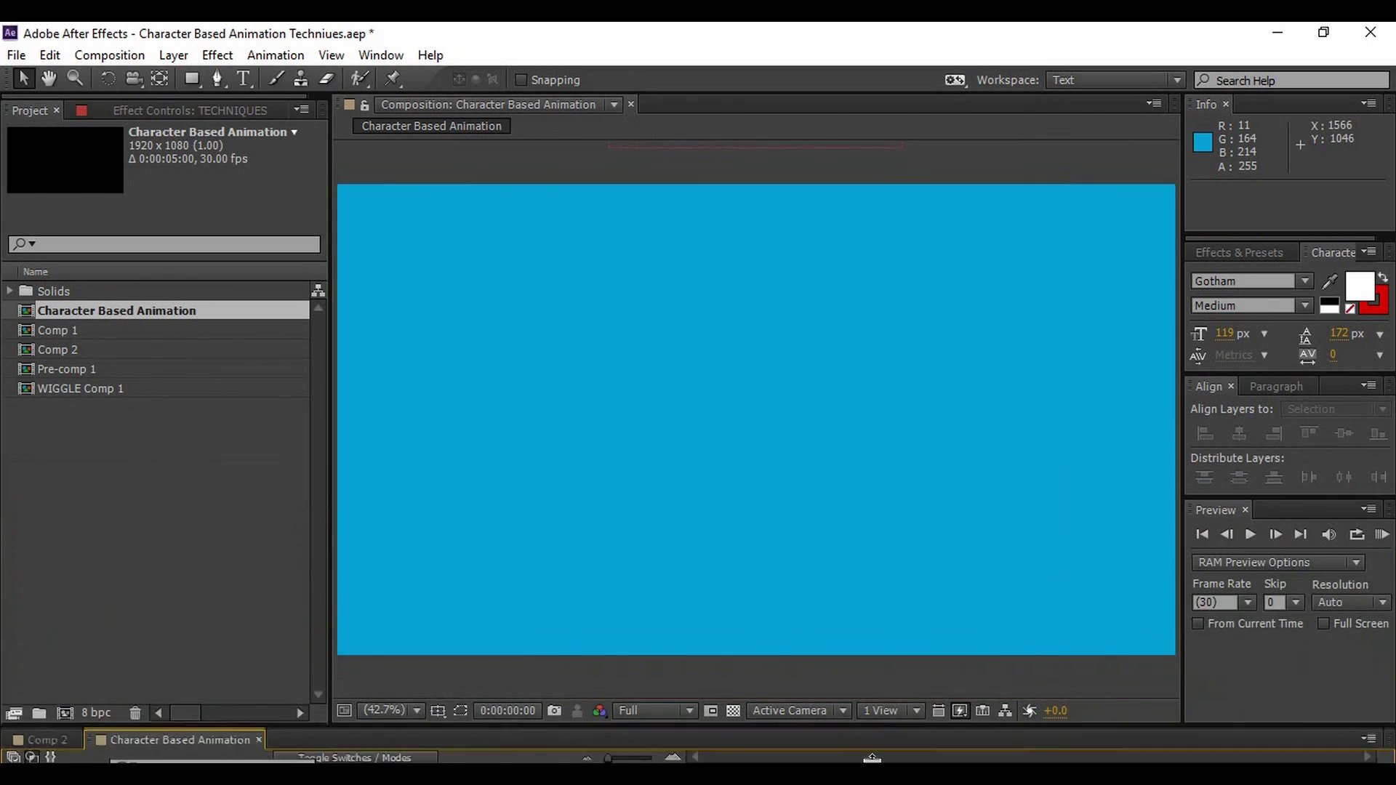
pyautogui.click(1252, 538)
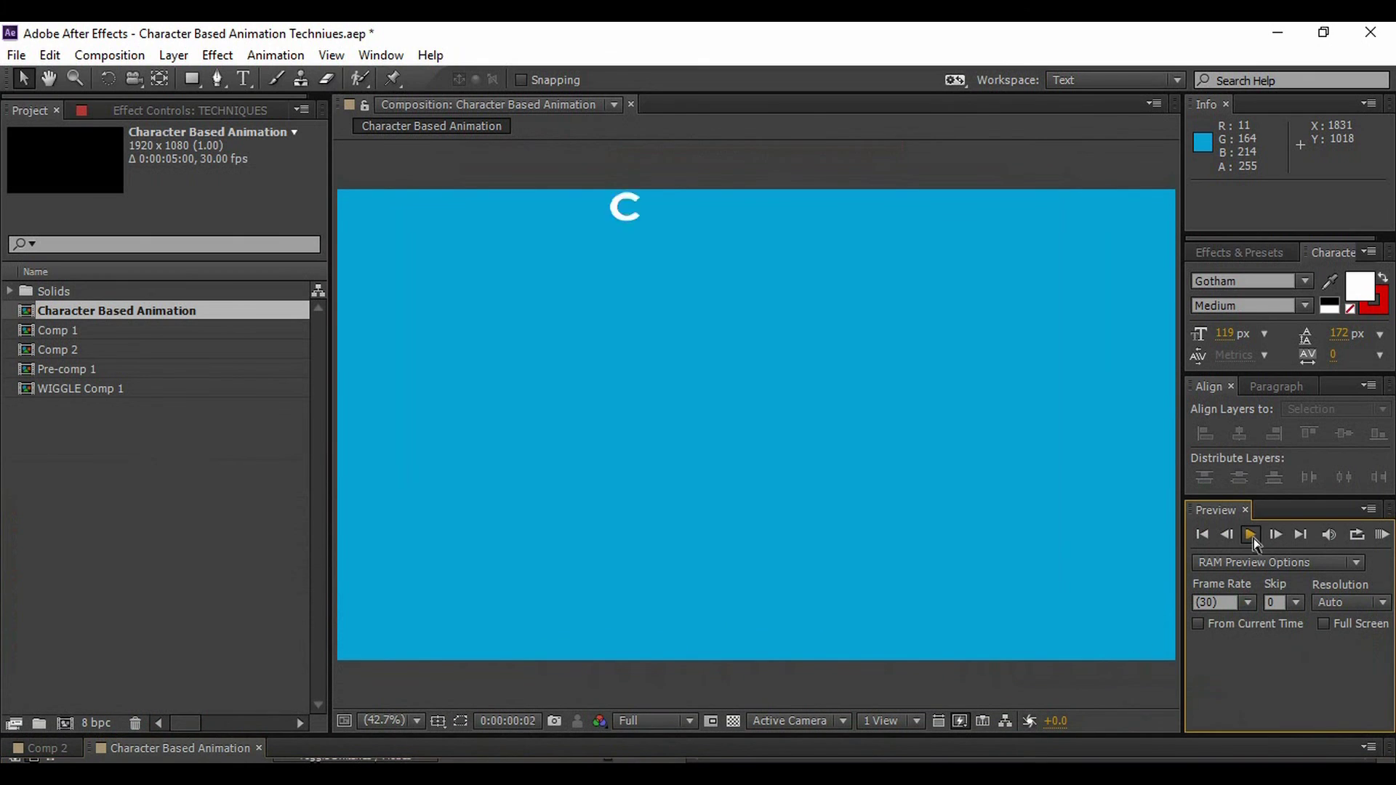